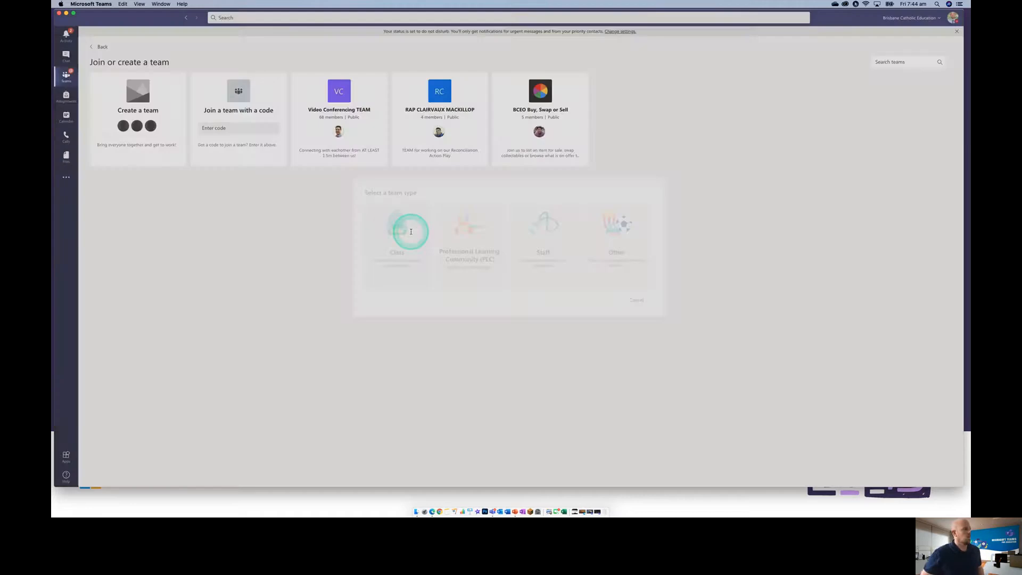
Create a class team named "EduDay" with the description left blank
{"action": "left_click", "coordinate": [411, 231]}
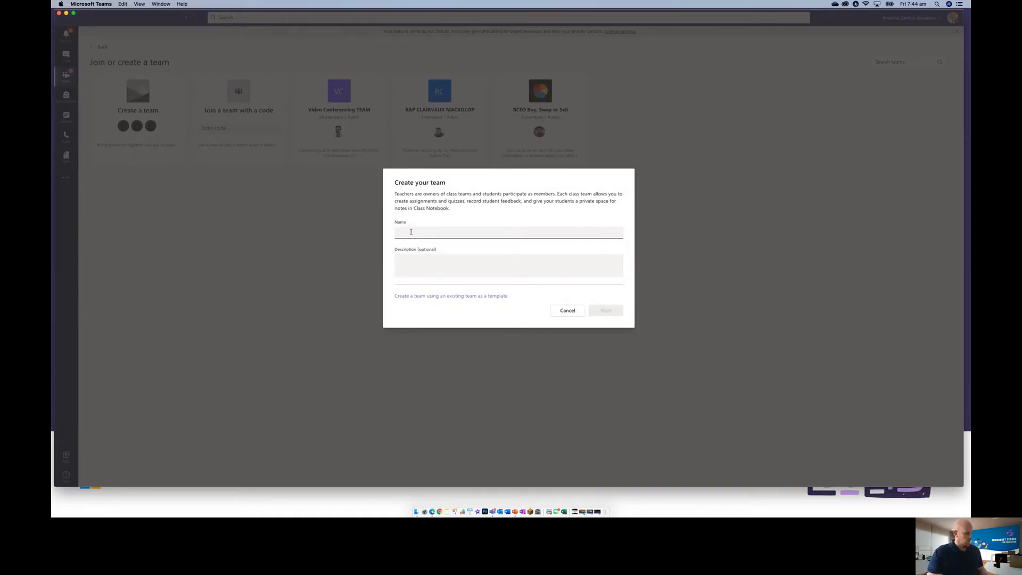
{"action": "left_click", "coordinate": [411, 232]}
{"action": "type", "text": "E"}
{"action": "left_click", "coordinate": [411, 232]}
{"action": "type", "text": "duDay"}
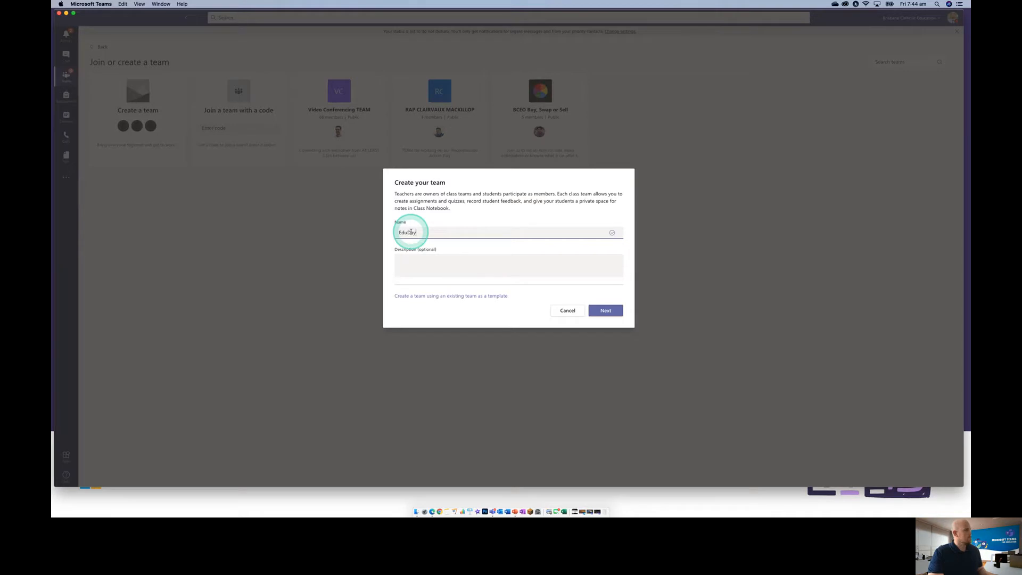
{"action": "left_click", "coordinate": [425, 265]}
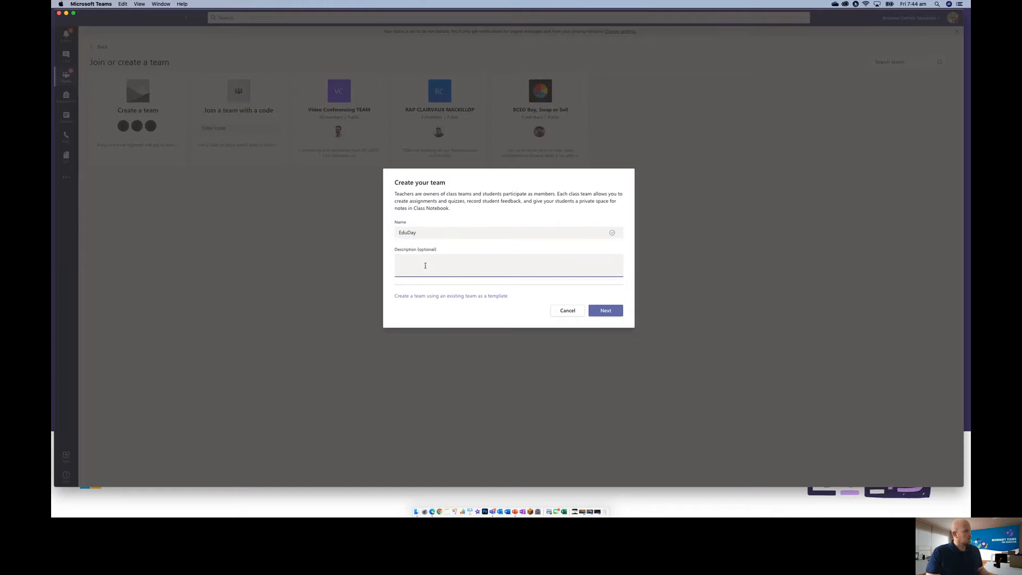
{"action": "left_click", "coordinate": [544, 307]}
{"action": "left_click", "coordinate": [603, 311]}
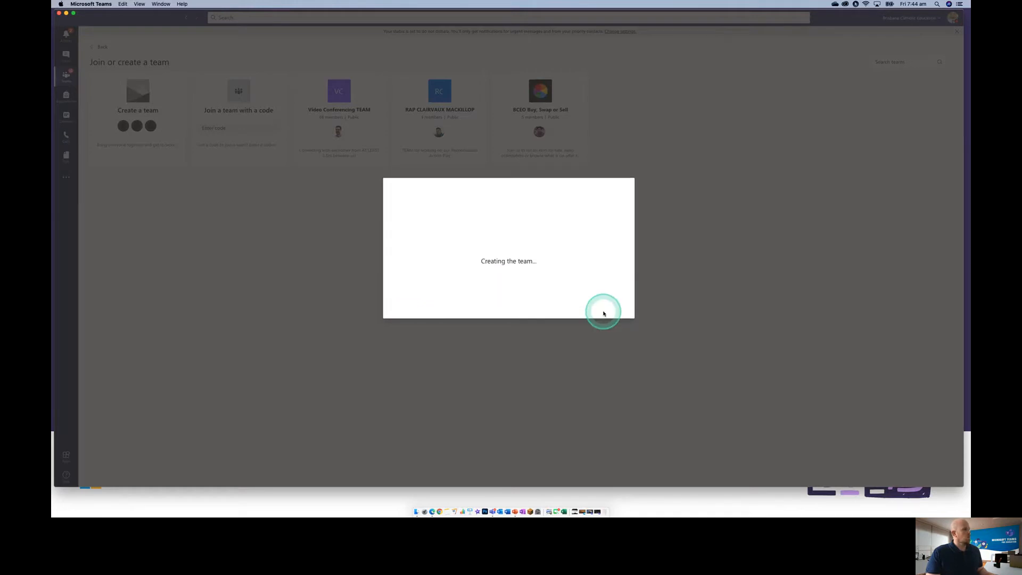
{"action": "left_click", "coordinate": [573, 296]}
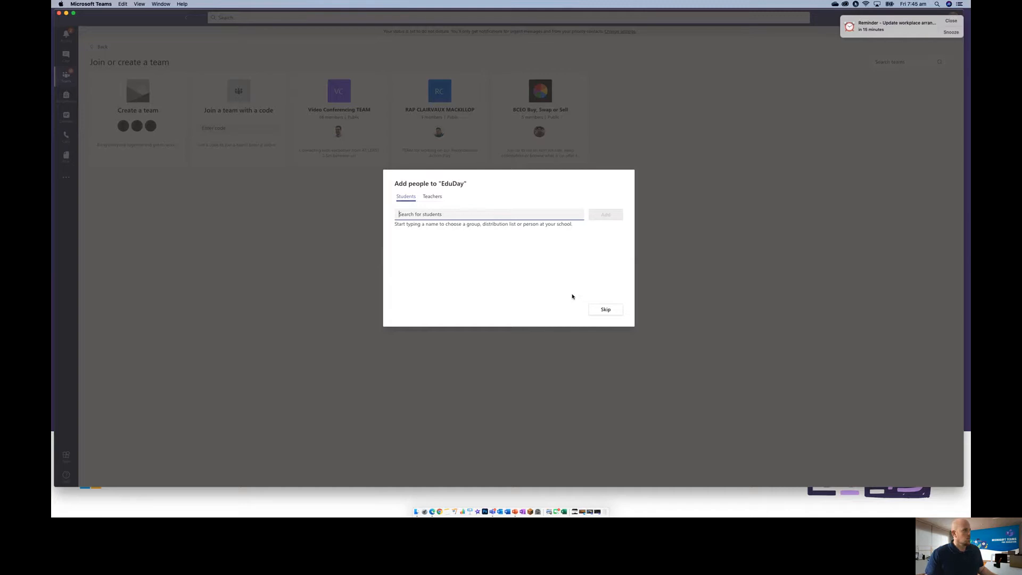
Dismiss the calendar reminder, search for students with "SASMTest" and pick the SASM Test Student account
{"action": "left_click", "coordinate": [948, 22]}
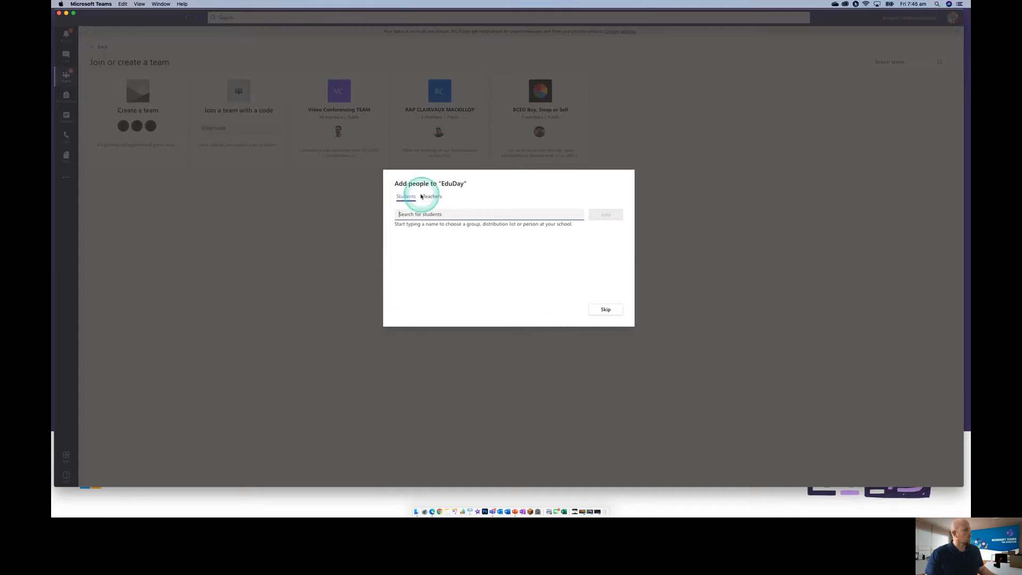
{"action": "left_click", "coordinate": [403, 214]}
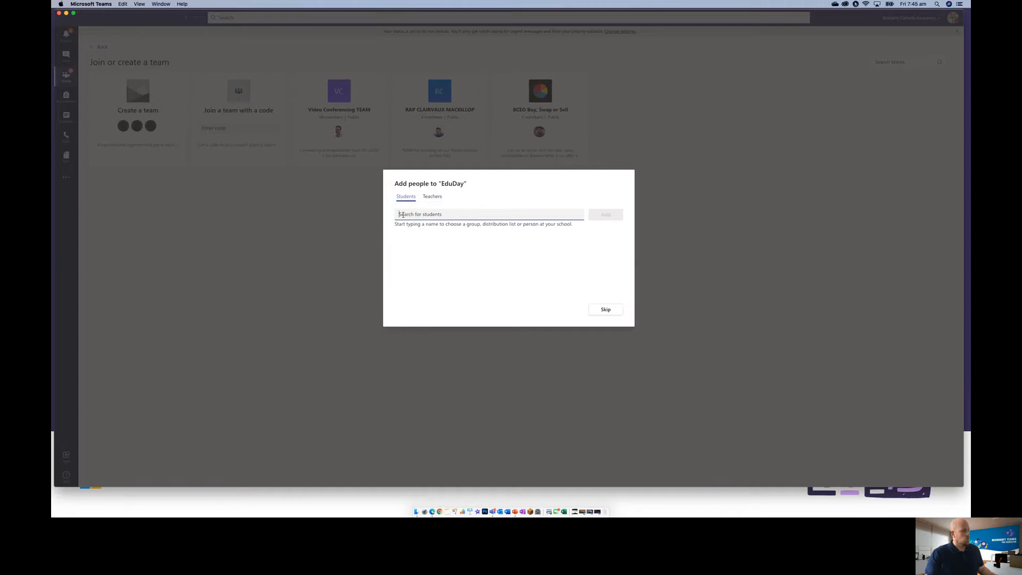
{"action": "left_click", "coordinate": [403, 214]}
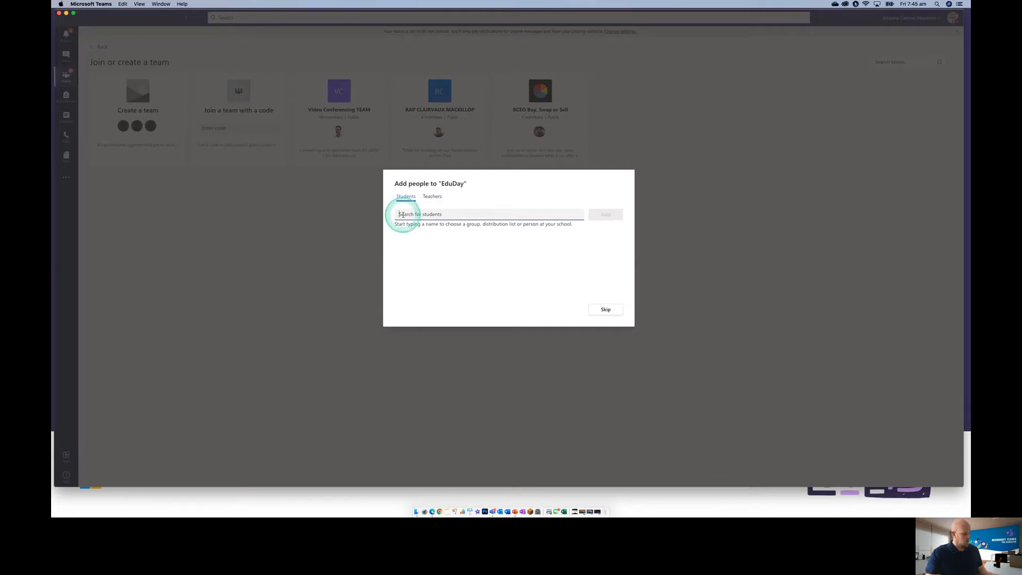
{"action": "type", "text": "SaS"}
{"action": "left_click", "coordinate": [403, 214]}
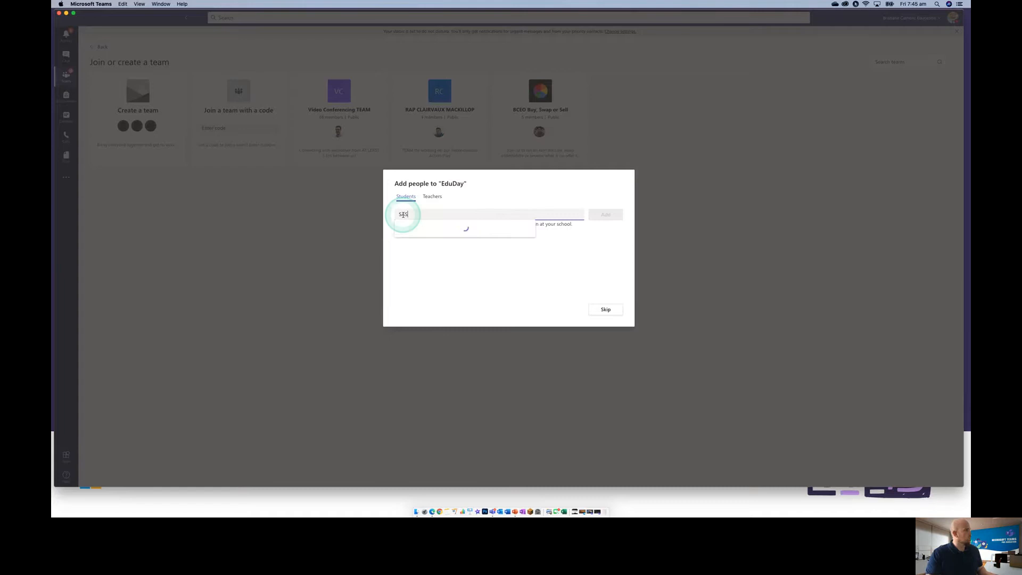
{"action": "type", "text": "T"}
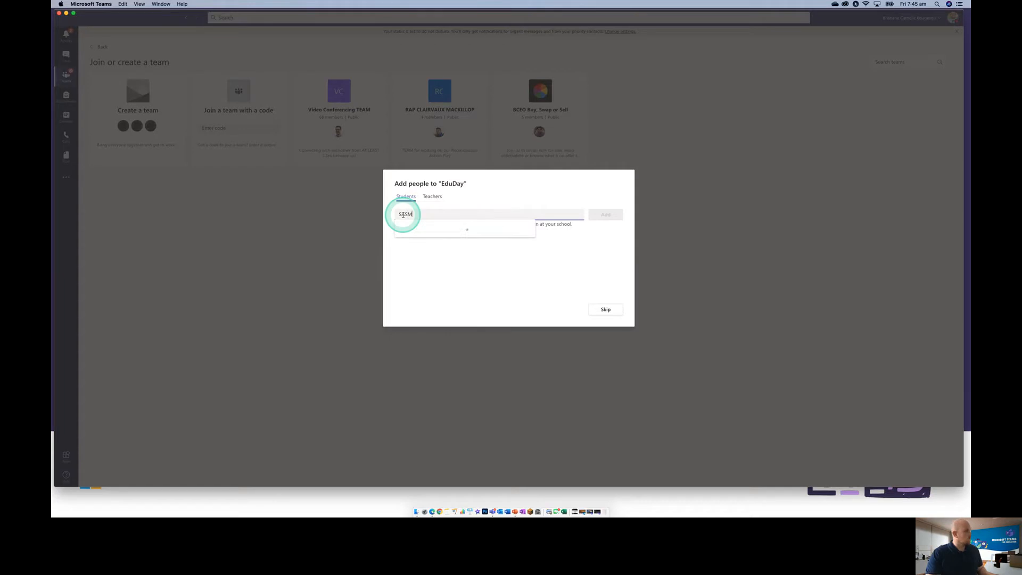
{"action": "type", "text": "Test"}
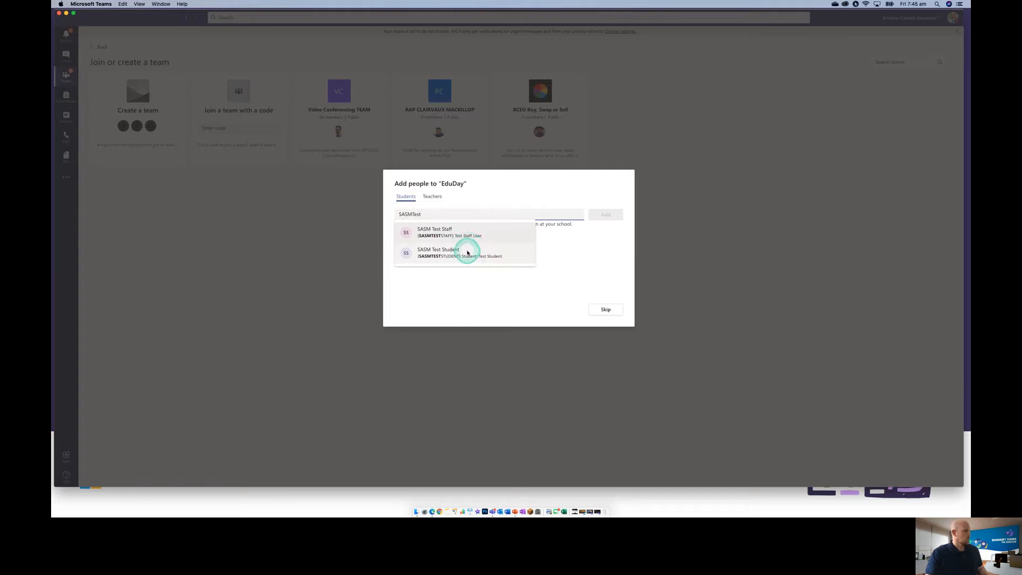
{"action": "left_click", "coordinate": [467, 253]}
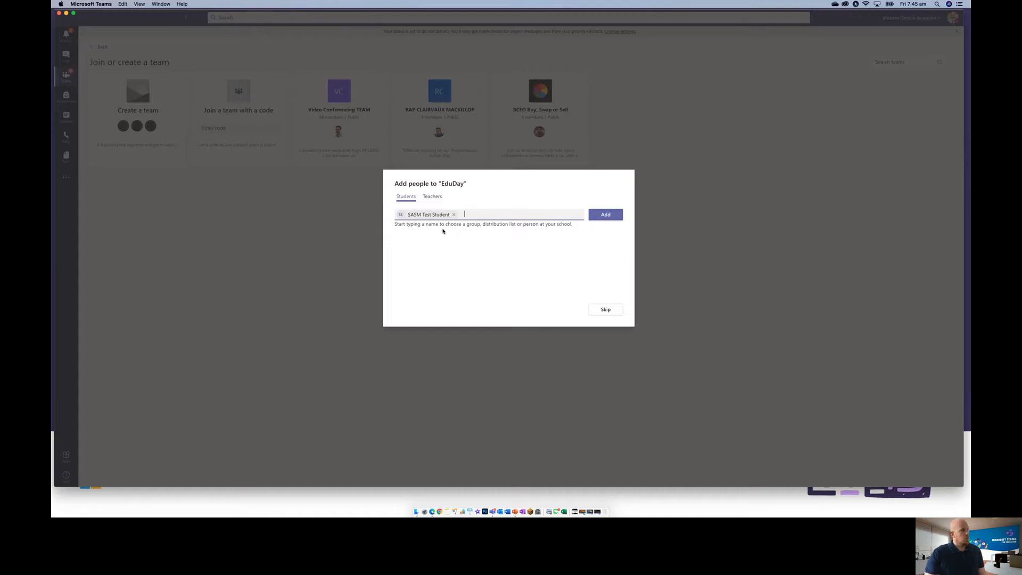
Review the distribution list hint for students and the option to add teachers to the EduDay team
{"action": "left_click", "coordinate": [473, 226]}
{"action": "left_click_drag", "start_coordinate": [482, 224], "coordinate": [516, 224]}
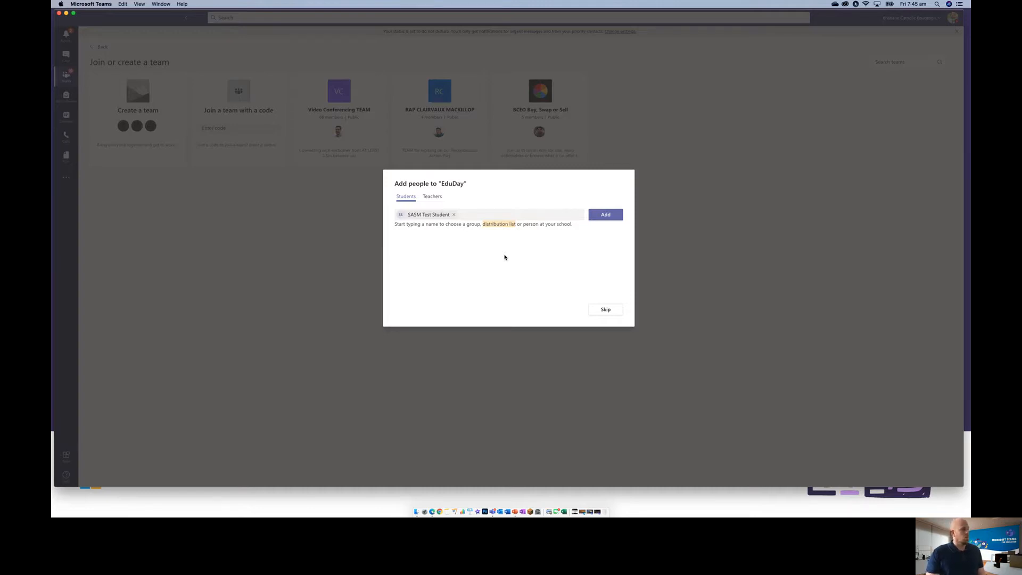
{"action": "left_click", "coordinate": [479, 207]}
{"action": "left_click", "coordinate": [432, 197]}
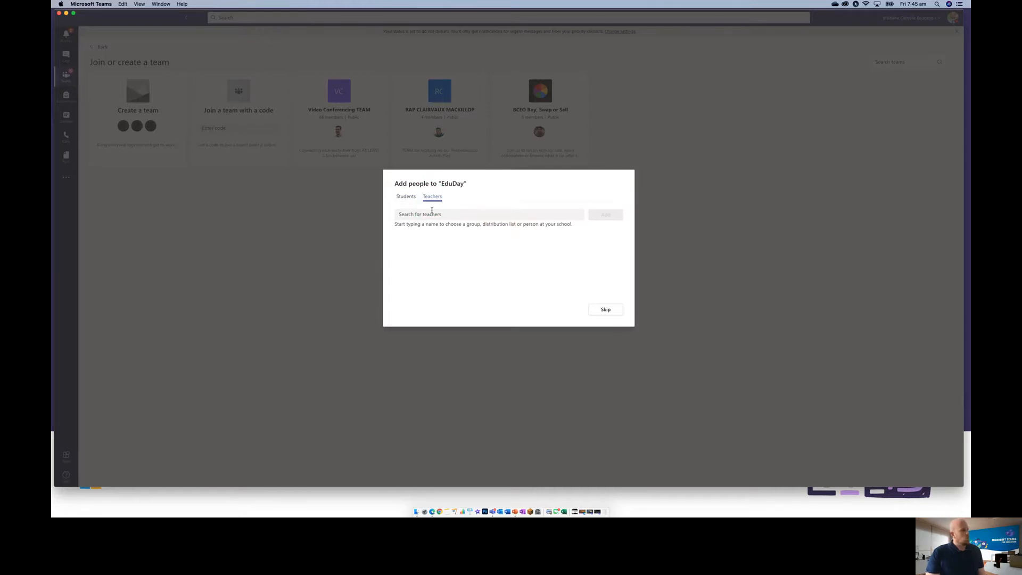
{"action": "left_click", "coordinate": [435, 202]}
{"action": "left_click", "coordinate": [429, 215]}
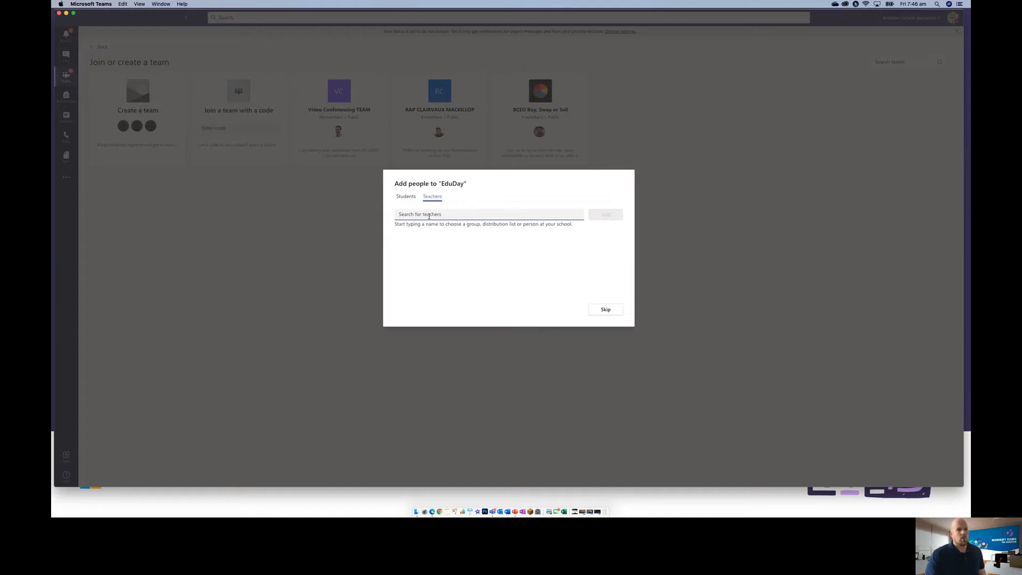
{"action": "left_click", "coordinate": [511, 199]}
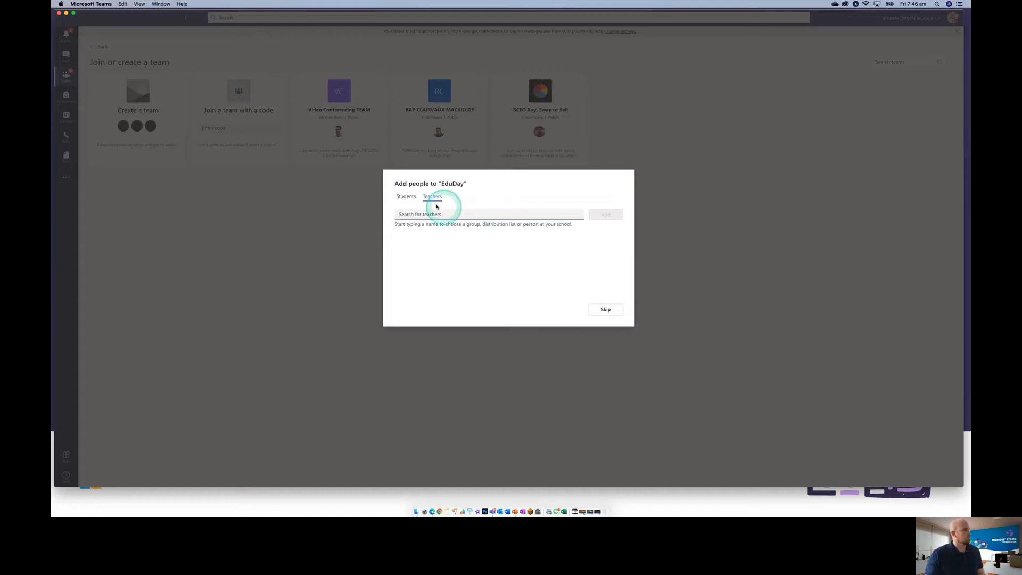
Add SASM Test Student to the EduDay team as a student and finish adding people
{"action": "left_click", "coordinate": [406, 196]}
{"action": "left_click", "coordinate": [600, 215]}
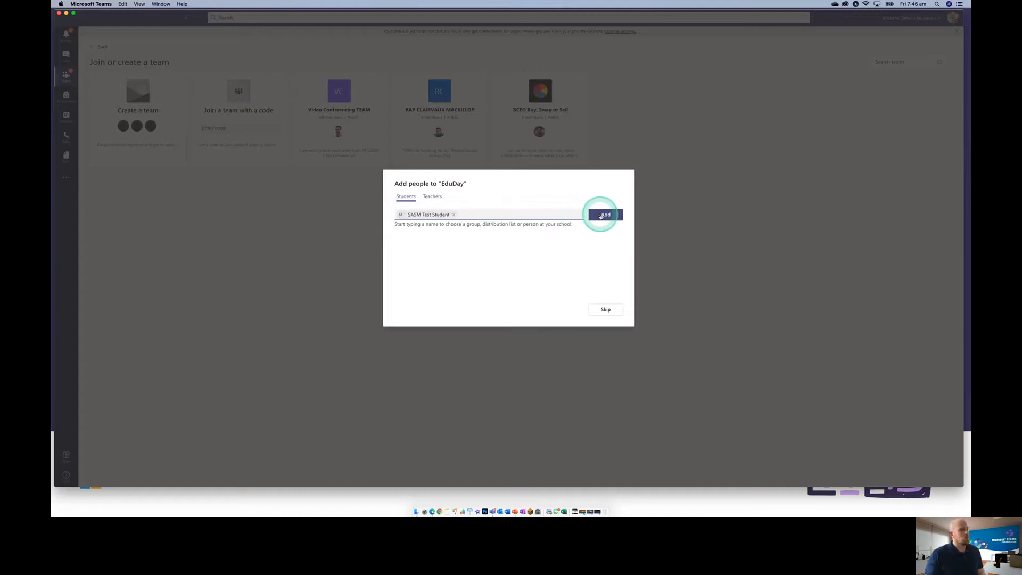
{"action": "left_click", "coordinate": [595, 302]}
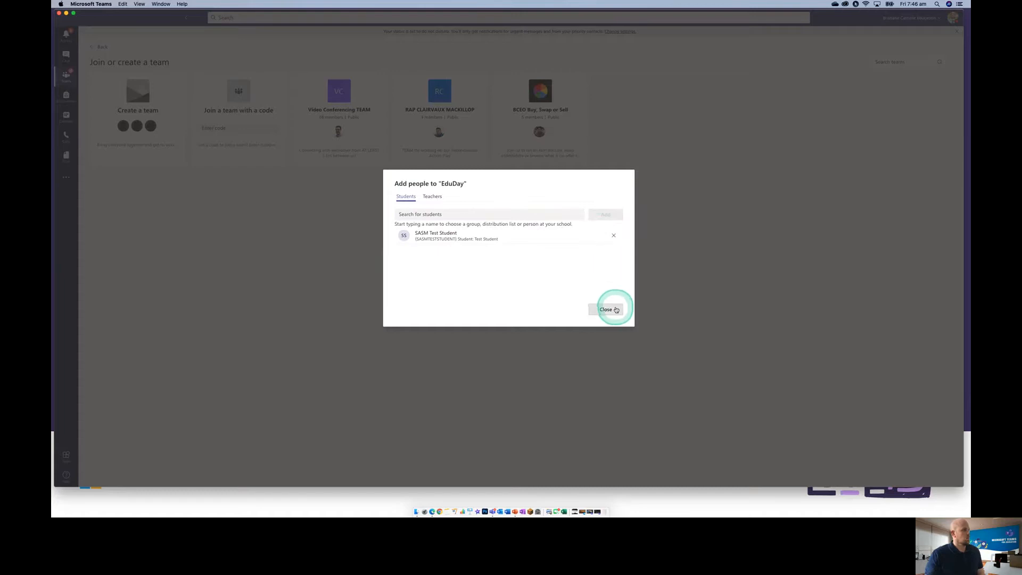
{"action": "left_click", "coordinate": [615, 309]}
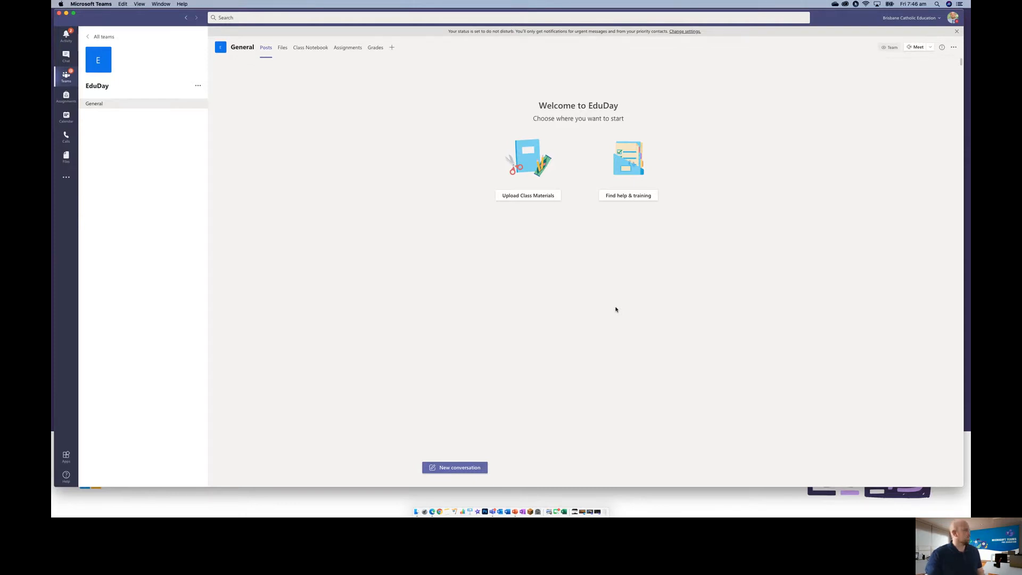
Minimise the Microsoft Teams window to return to the presentation
{"action": "left_click", "coordinate": [620, 304]}
{"action": "left_click", "coordinate": [655, 157]}
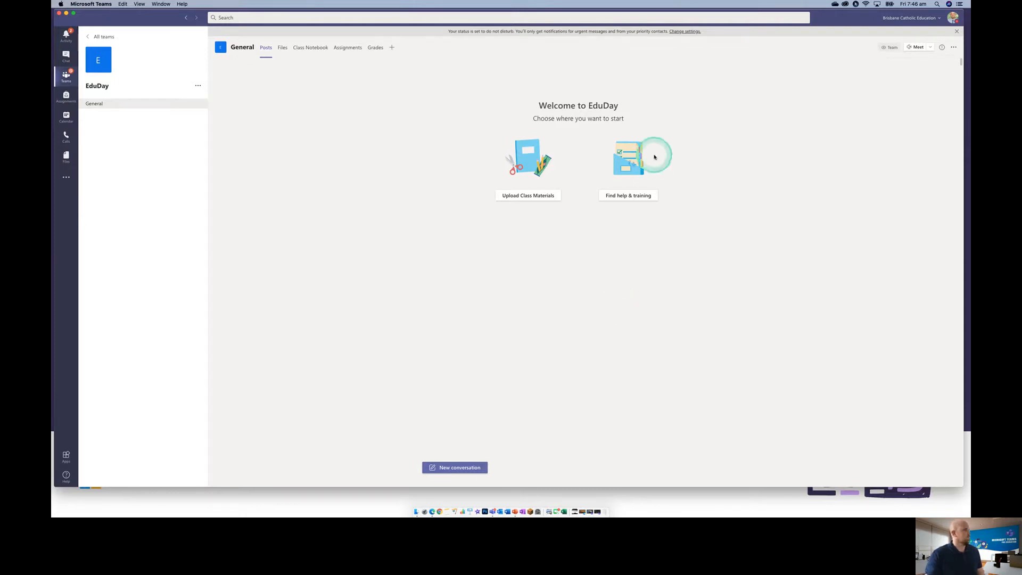
{"action": "left_click", "coordinate": [66, 16]}
{"action": "left_click", "coordinate": [66, 15]}
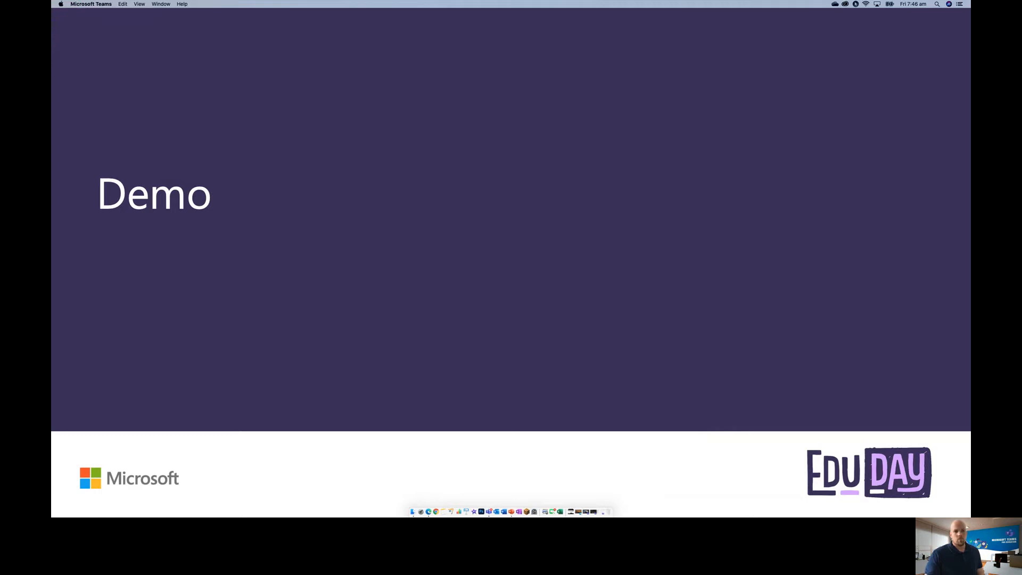
Advance the slideshow through the Managing Teams and Channels slides to the next Demo slide
{"action": "key", "text": "Right"}
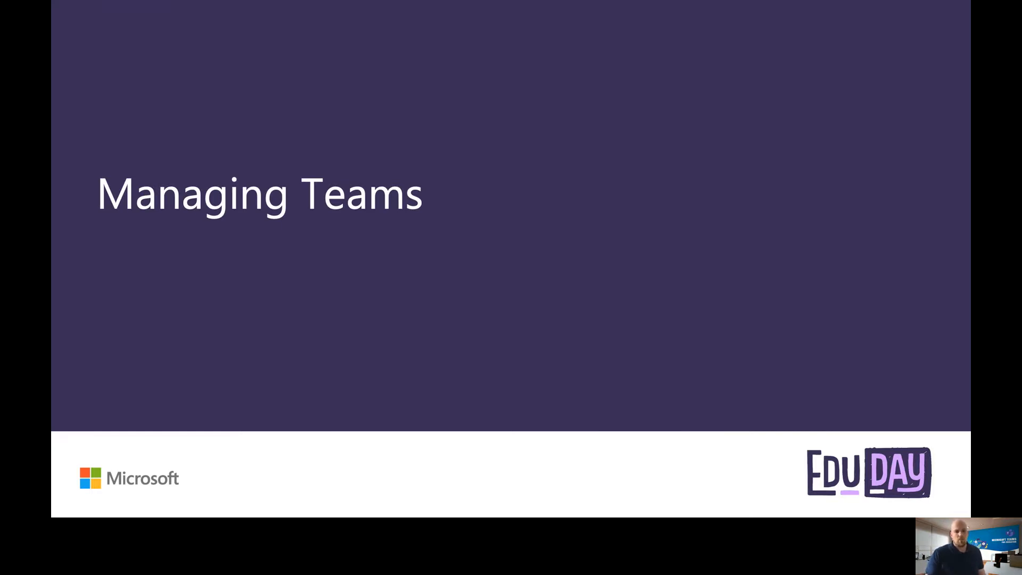
{"action": "key", "text": "Right"}
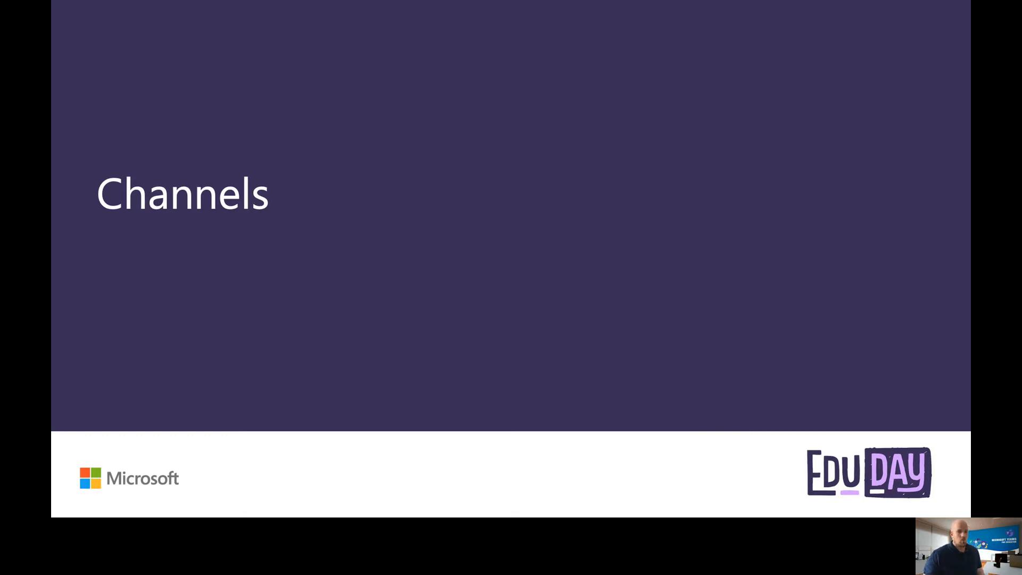
{"action": "key", "text": "Right"}
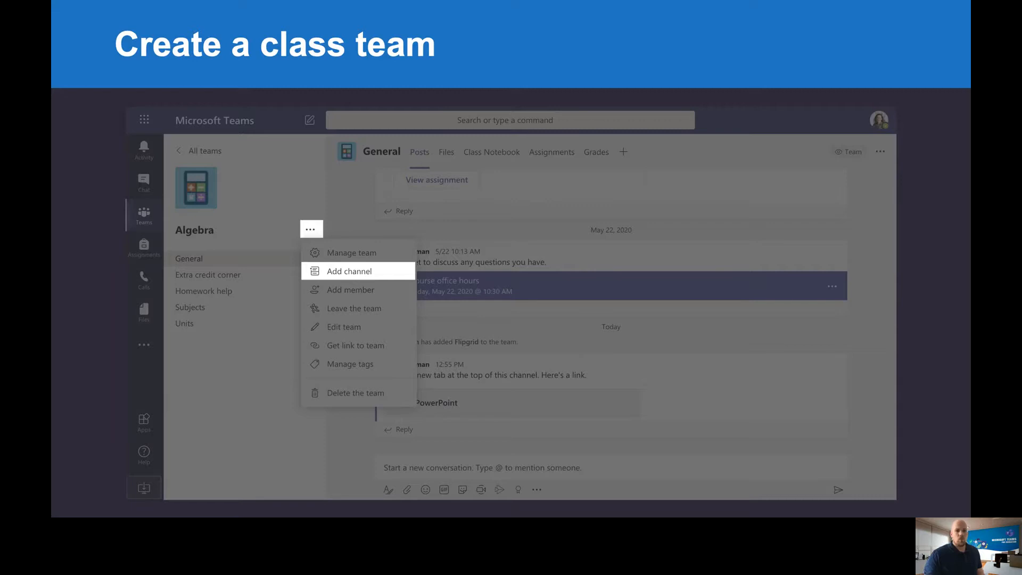
{"action": "key", "text": "Right"}
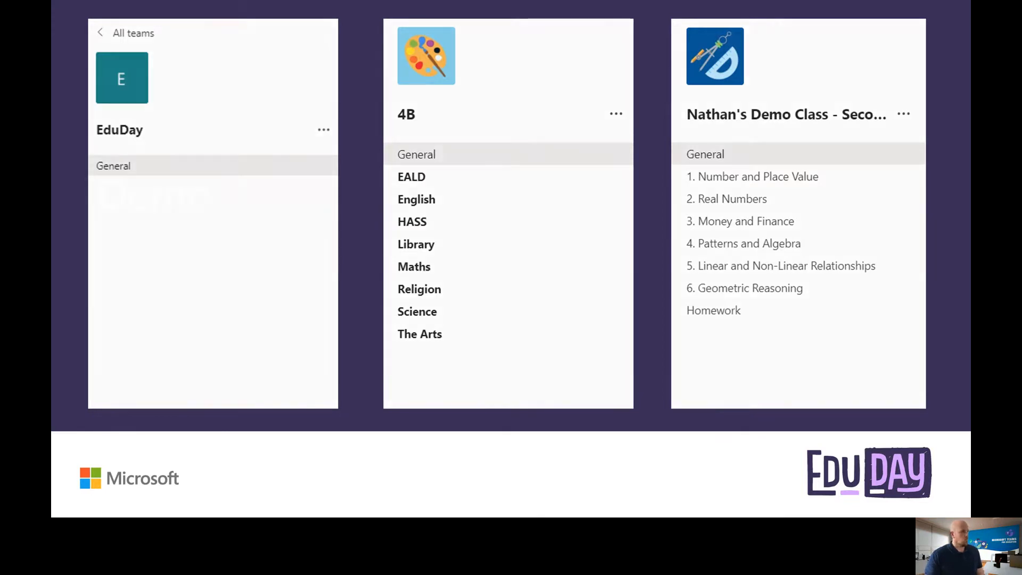
{"action": "key", "text": "Right"}
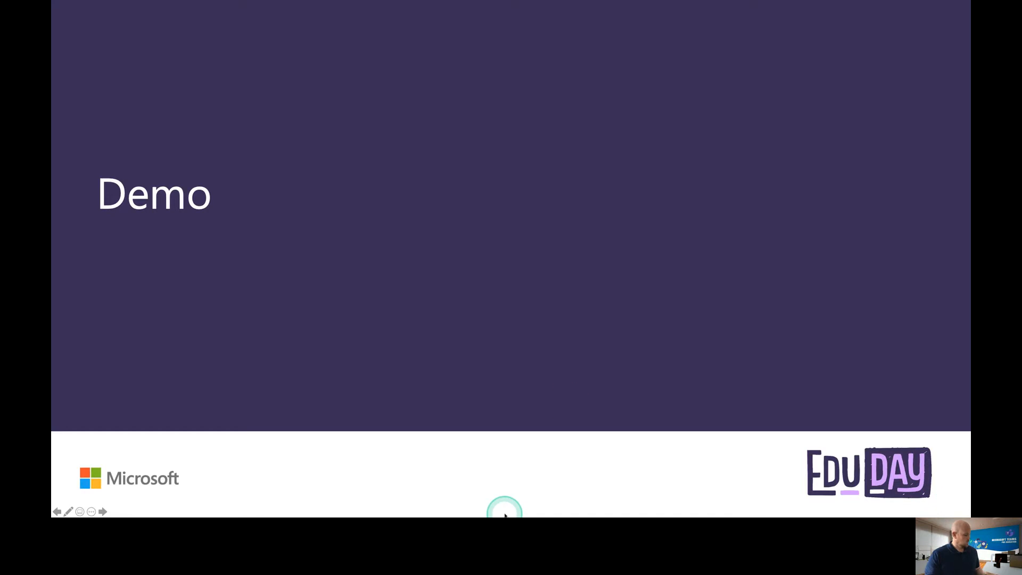
Switch back to Microsoft Teams with the EduDay team in view
{"action": "key", "text": "super+Tab"}
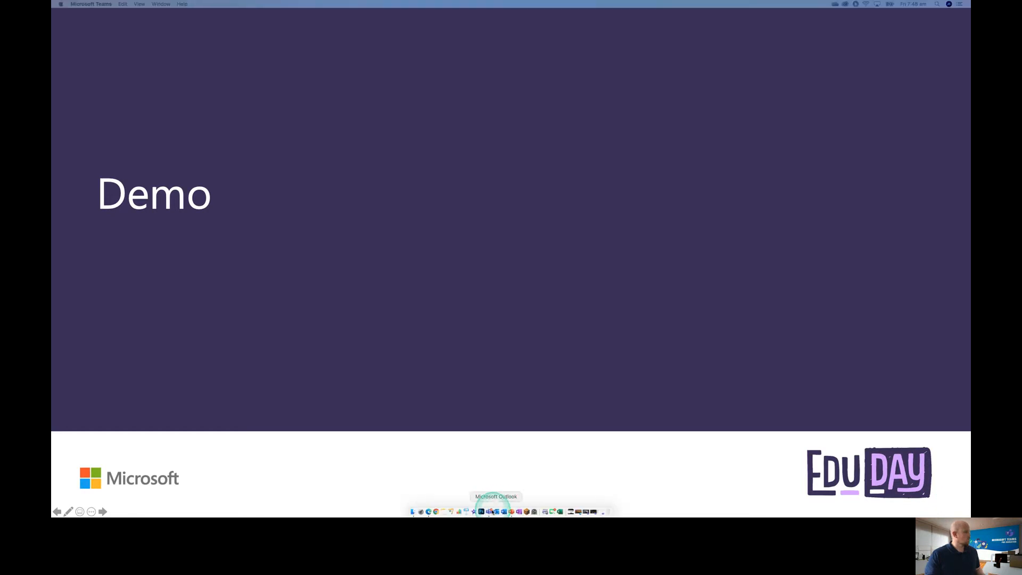
{"action": "left_click", "coordinate": [488, 512]}
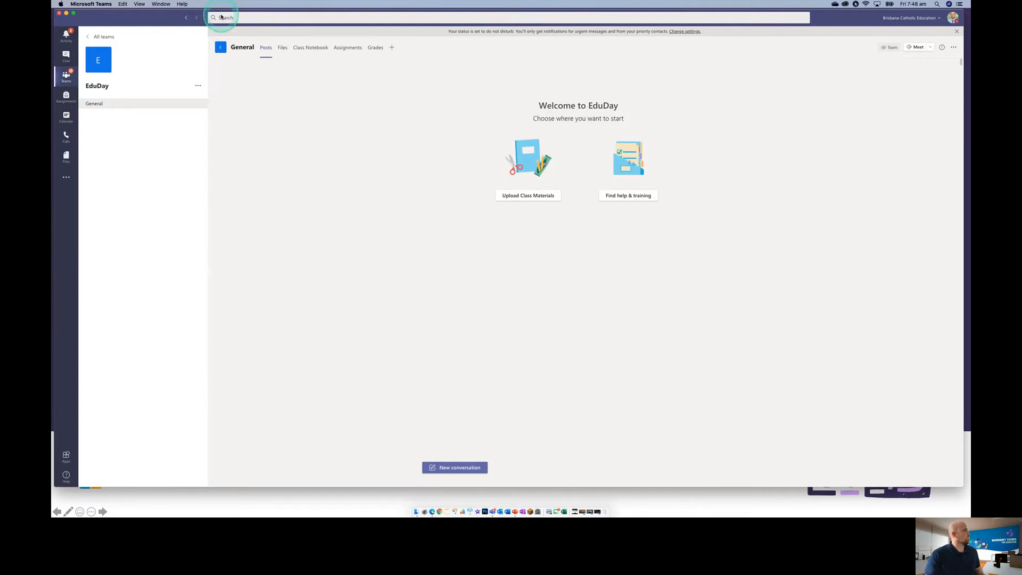
{"action": "left_click", "coordinate": [105, 85]}
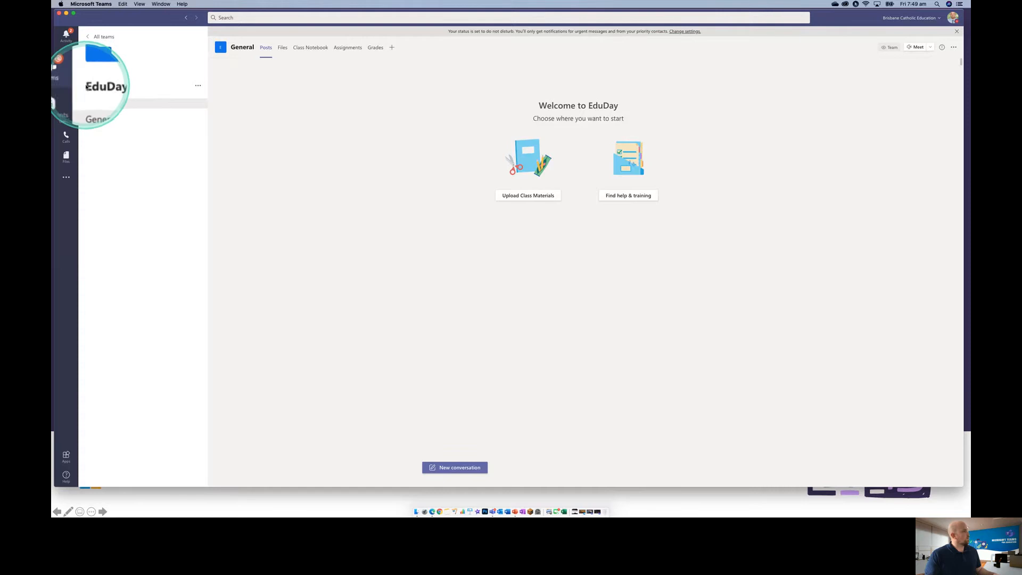
Add a standard-privacy channel named HASS to the EduDay team, automatically shown in everyone's channel list
{"action": "left_click", "coordinate": [197, 87]}
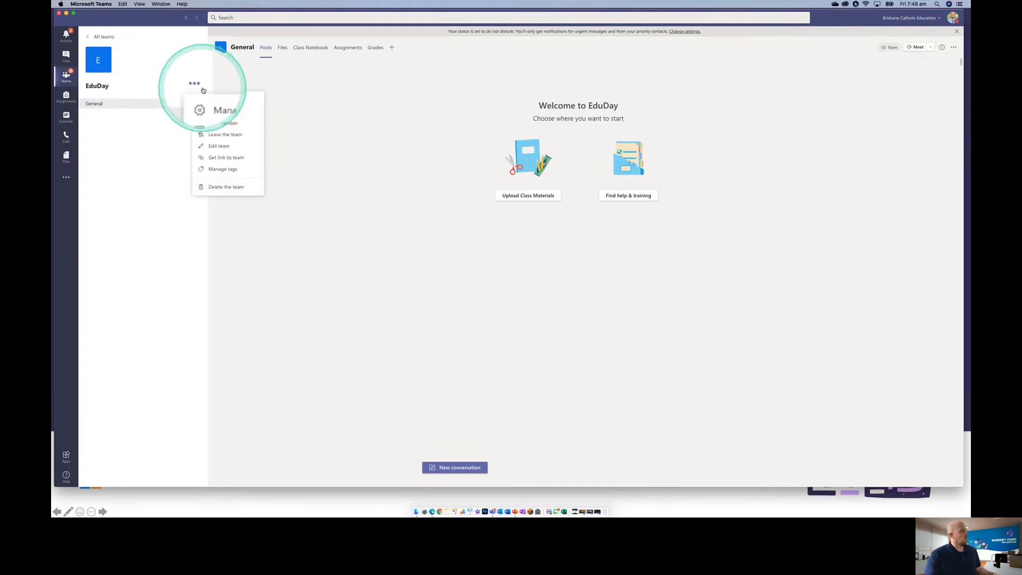
{"action": "left_click", "coordinate": [217, 112]}
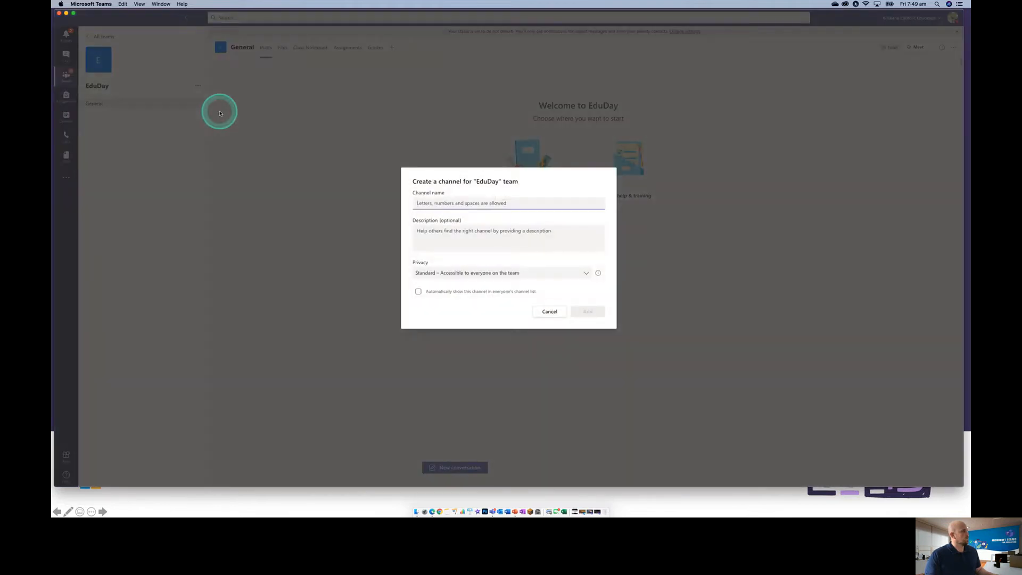
{"action": "left_click", "coordinate": [435, 204]}
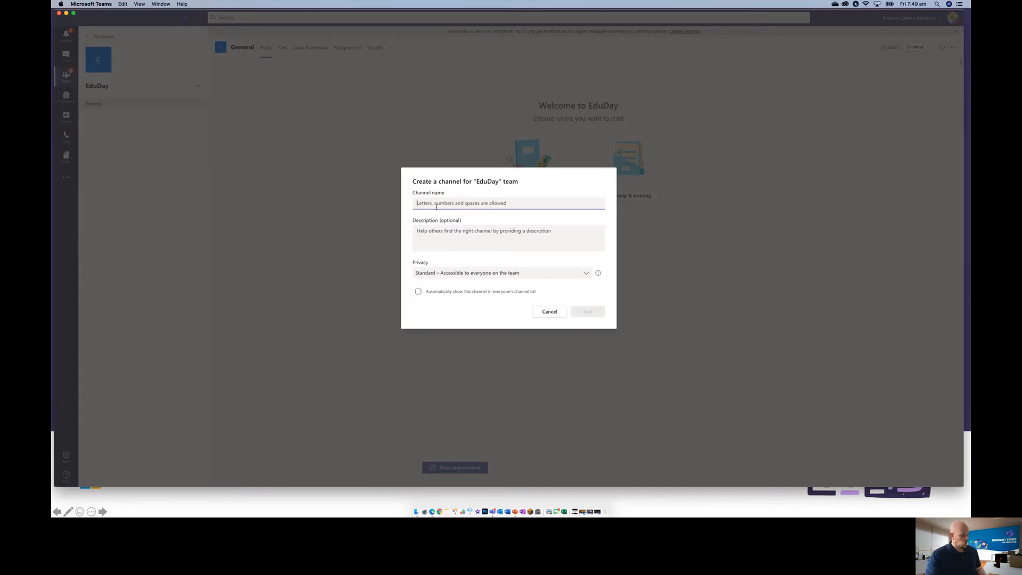
{"action": "left_click", "coordinate": [436, 207]}
{"action": "type", "text": "HASS"}
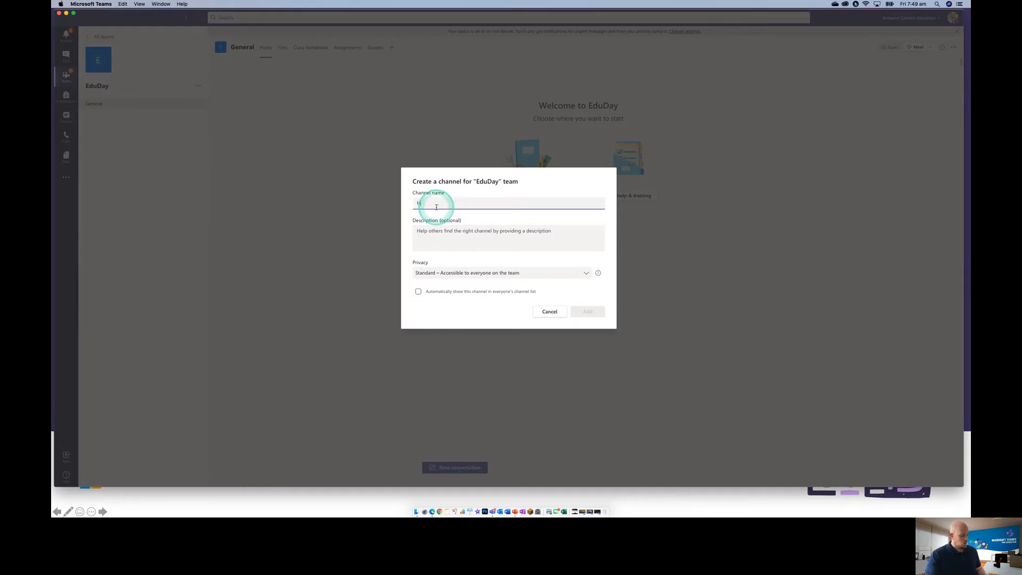
{"action": "left_click", "coordinate": [431, 240]}
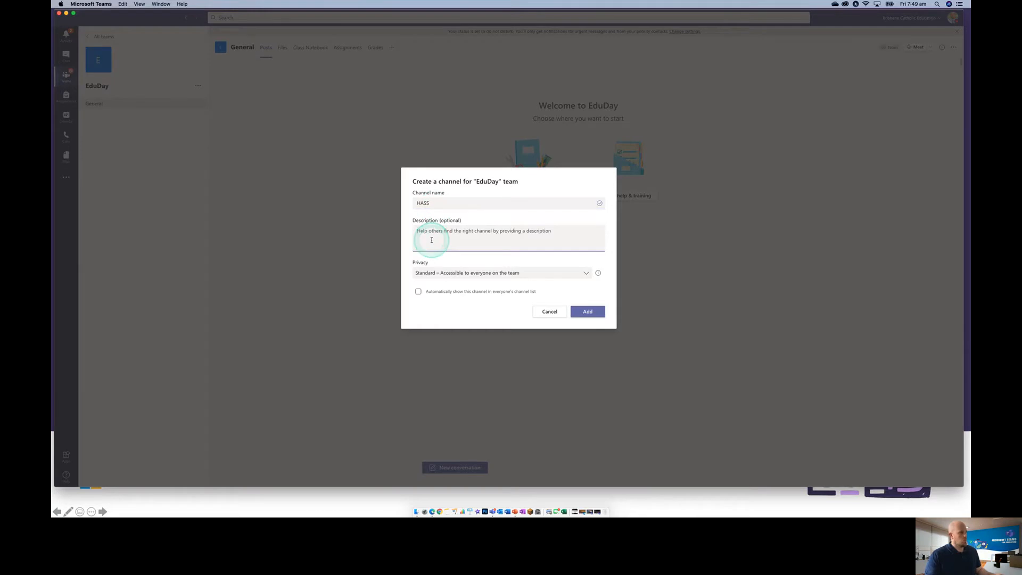
{"action": "left_click", "coordinate": [418, 293]}
{"action": "left_click", "coordinate": [418, 292]}
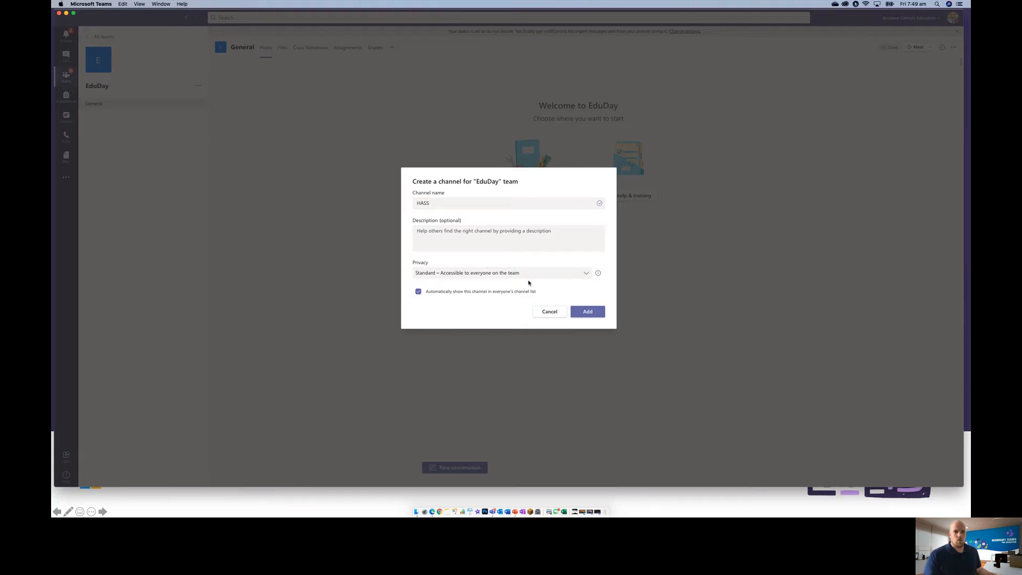
{"action": "left_click", "coordinate": [596, 314]}
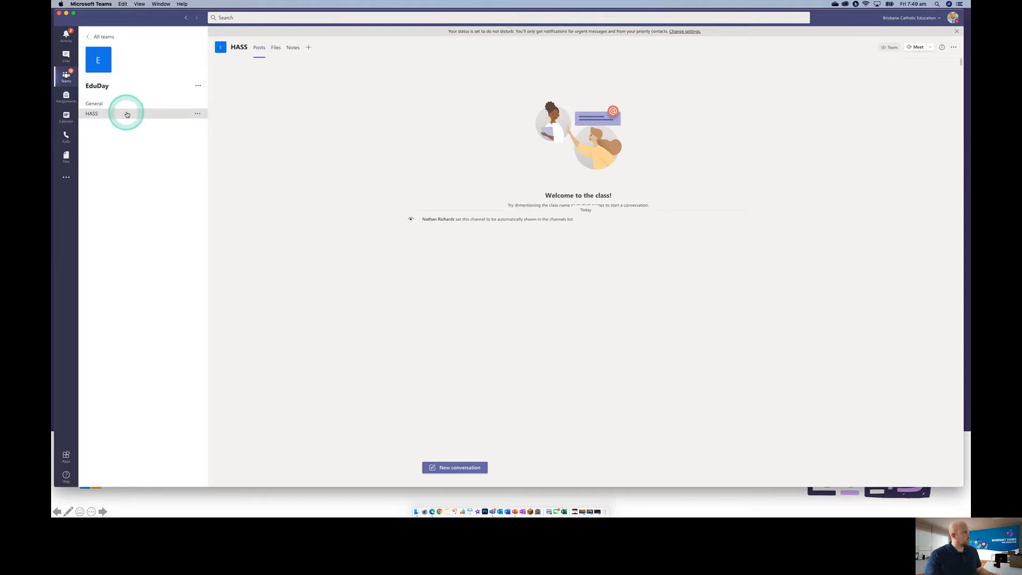
Create a private channel named Group 1 in the EduDay team, accessible only to a specific group of people
{"action": "left_click", "coordinate": [198, 85]}
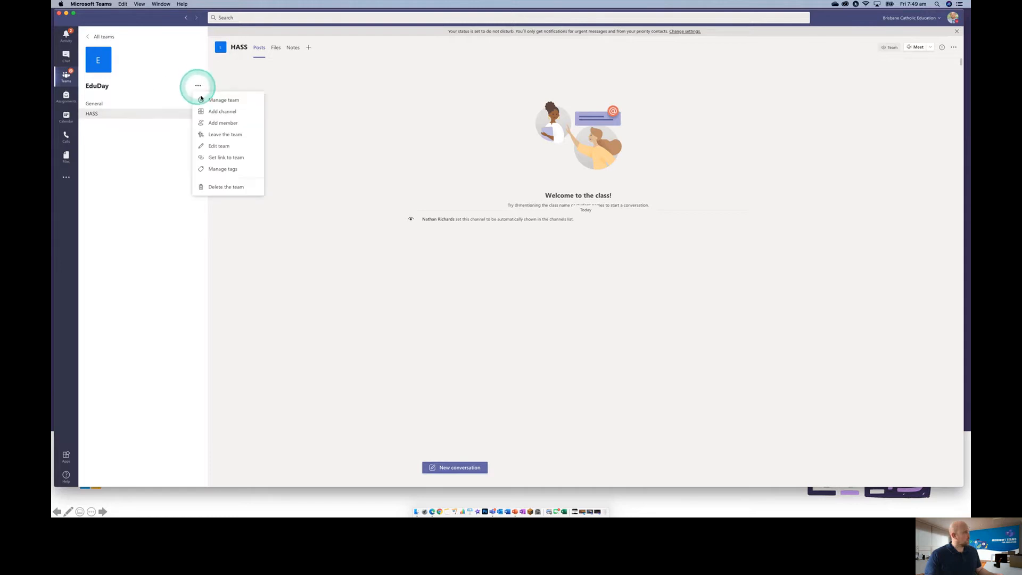
{"action": "left_click", "coordinate": [209, 112]}
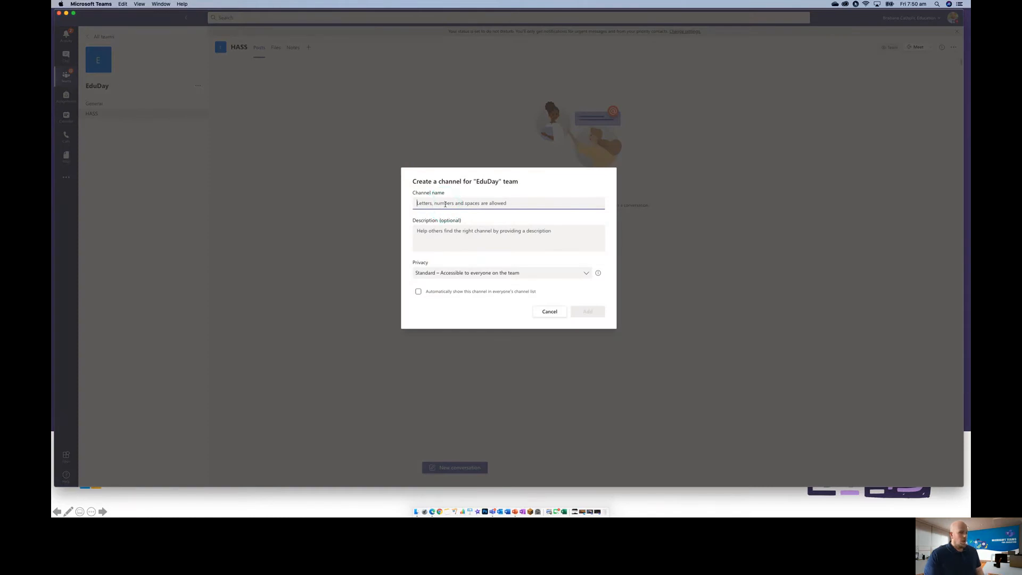
{"action": "left_click", "coordinate": [491, 273]}
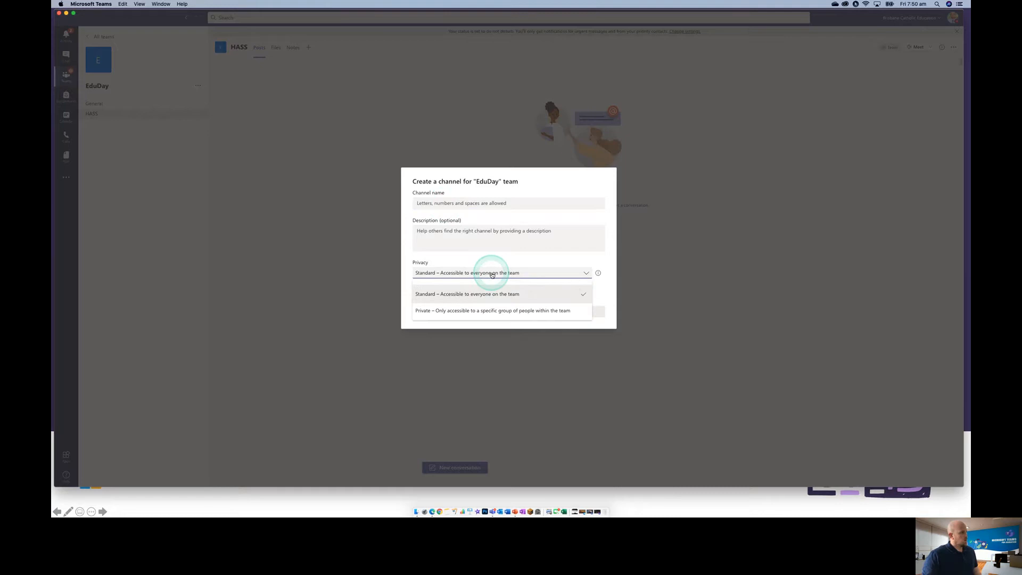
{"action": "left_click", "coordinate": [424, 312]}
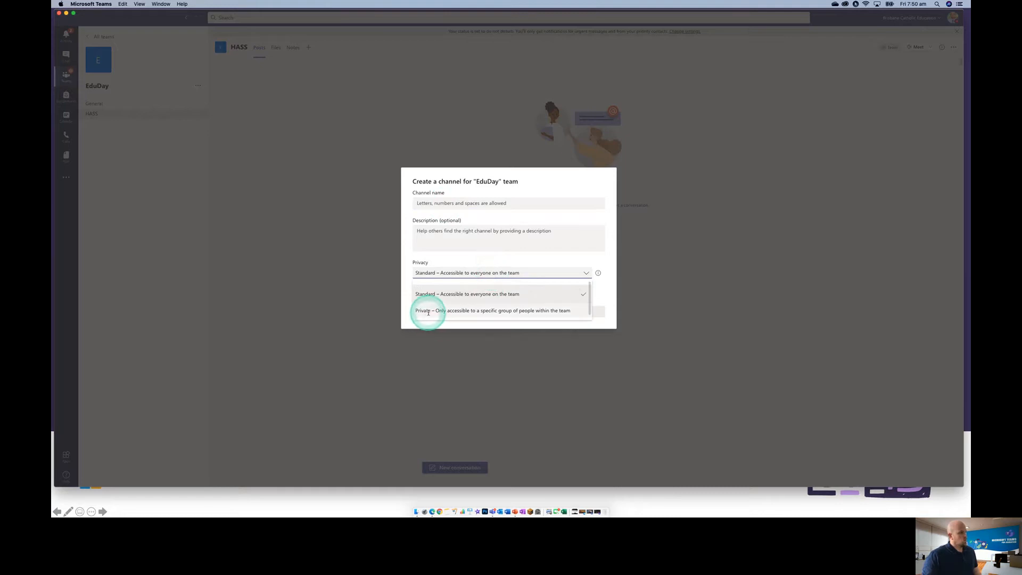
{"action": "left_click", "coordinate": [446, 230]}
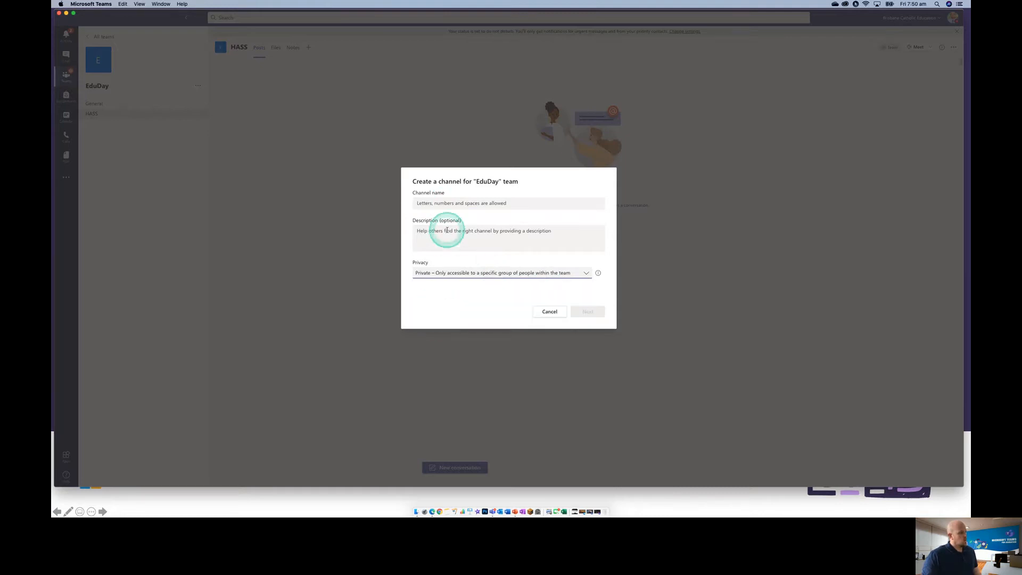
{"action": "left_click", "coordinate": [445, 205]}
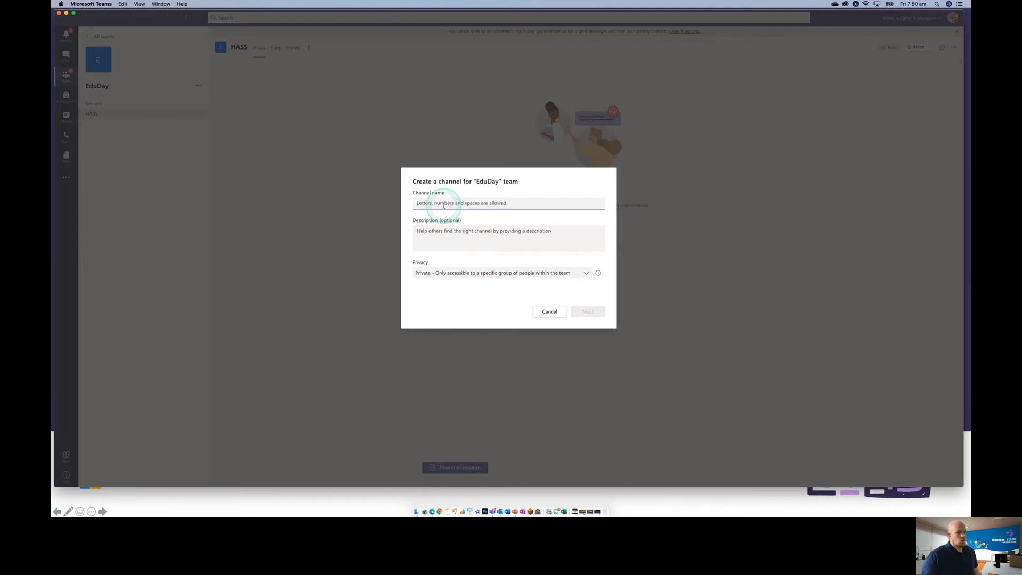
{"action": "left_click", "coordinate": [444, 205]}
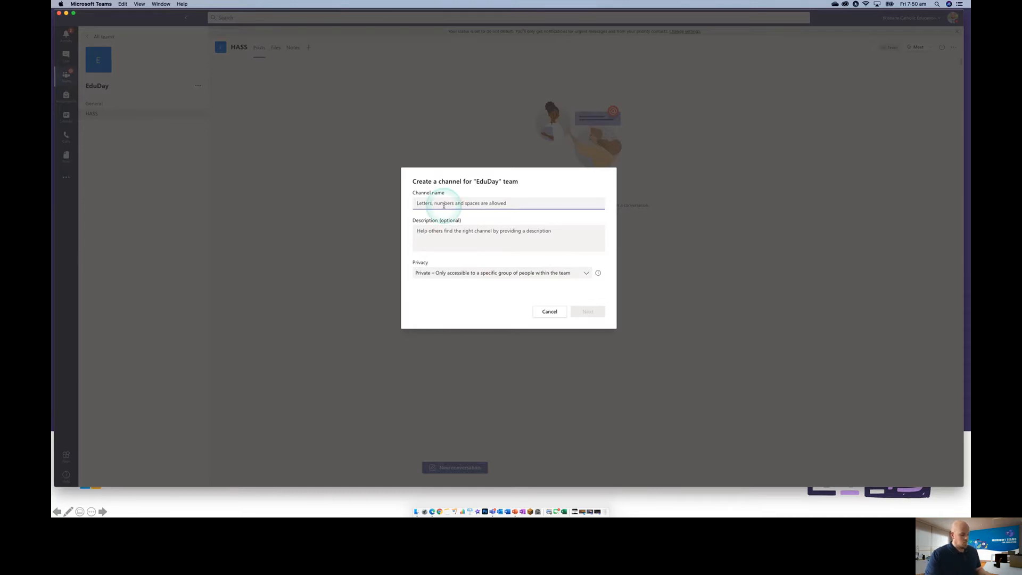
{"action": "type", "text": "Geoup"}
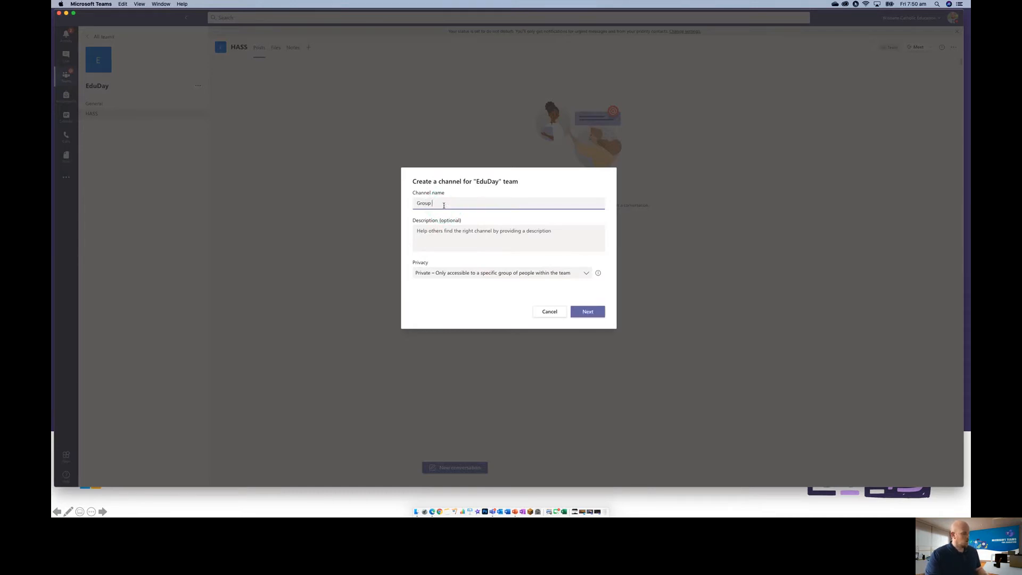
{"action": "type", "text": " 1"}
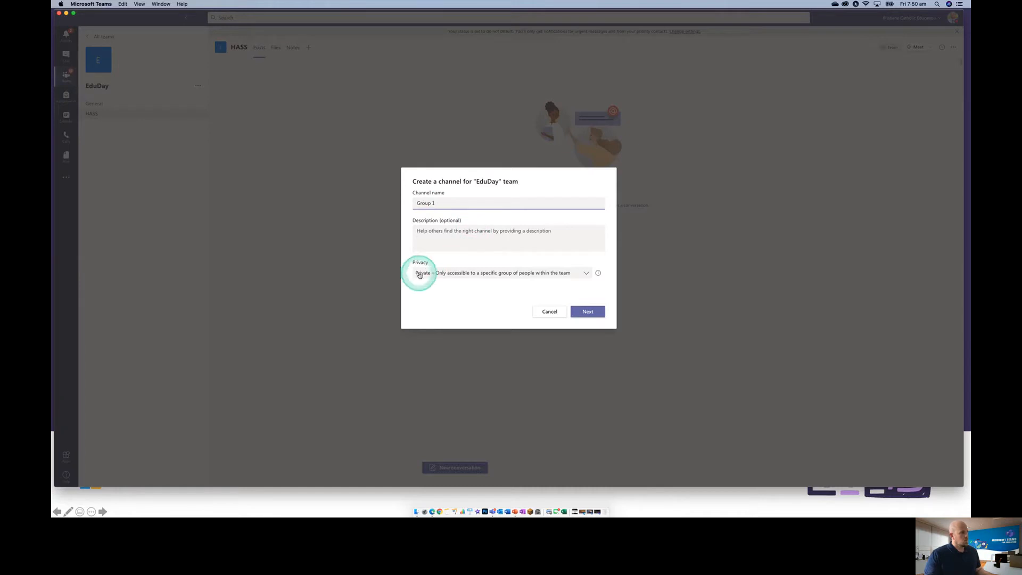
{"action": "left_click", "coordinate": [588, 312]}
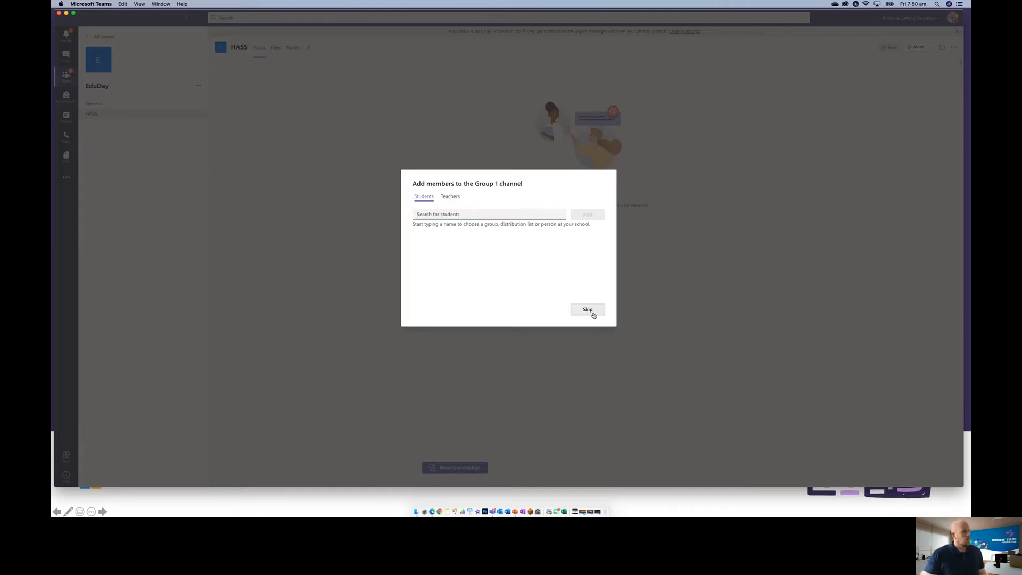
Add SASM Test Student as a student member of the Group 1 channel, check the teacher search, and finish adding members
{"action": "left_click", "coordinate": [568, 305]}
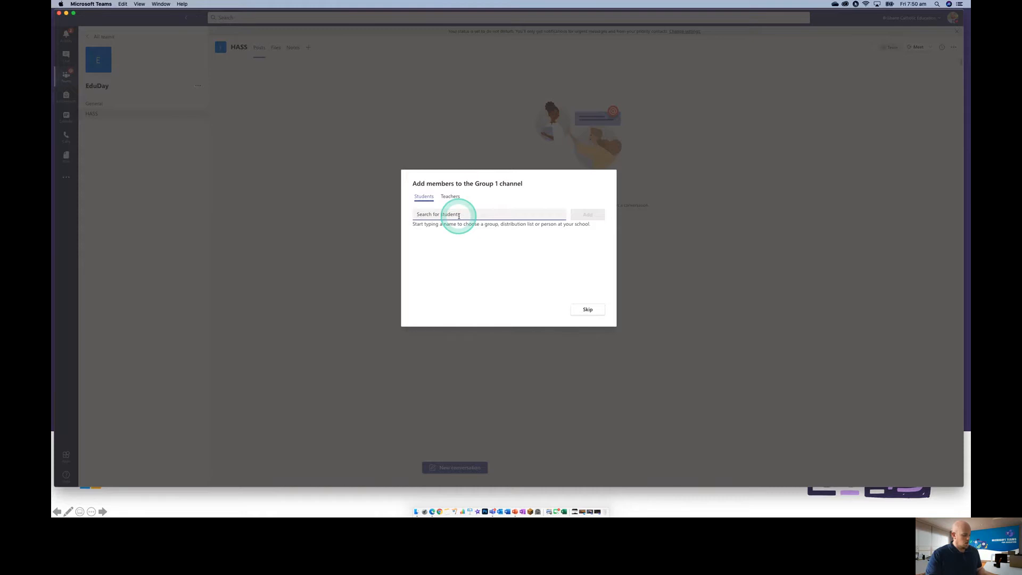
{"action": "type", "text": "SASM"}
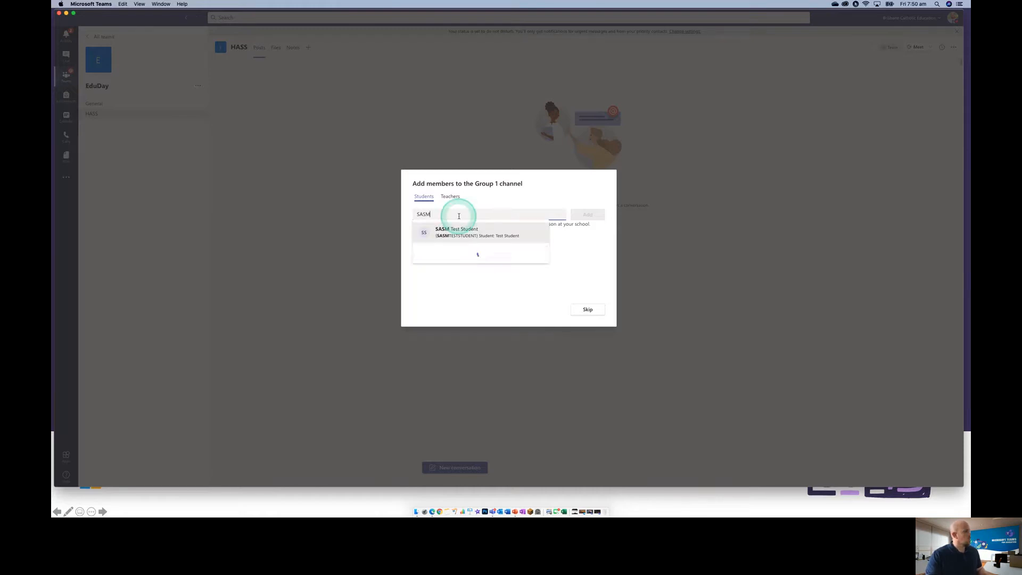
{"action": "left_click", "coordinate": [459, 226]}
{"action": "left_click", "coordinate": [587, 214]}
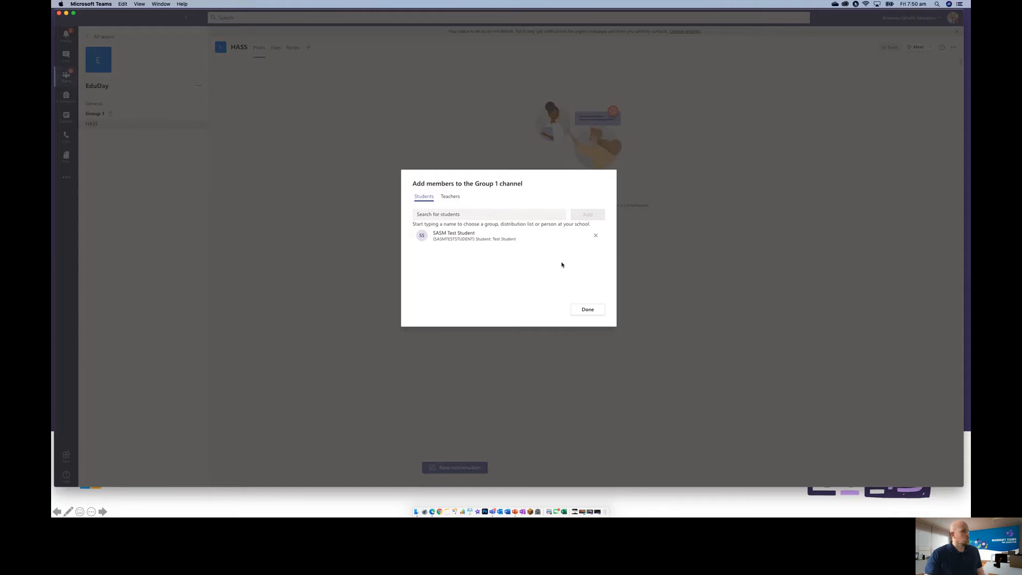
{"action": "left_click", "coordinate": [513, 257]}
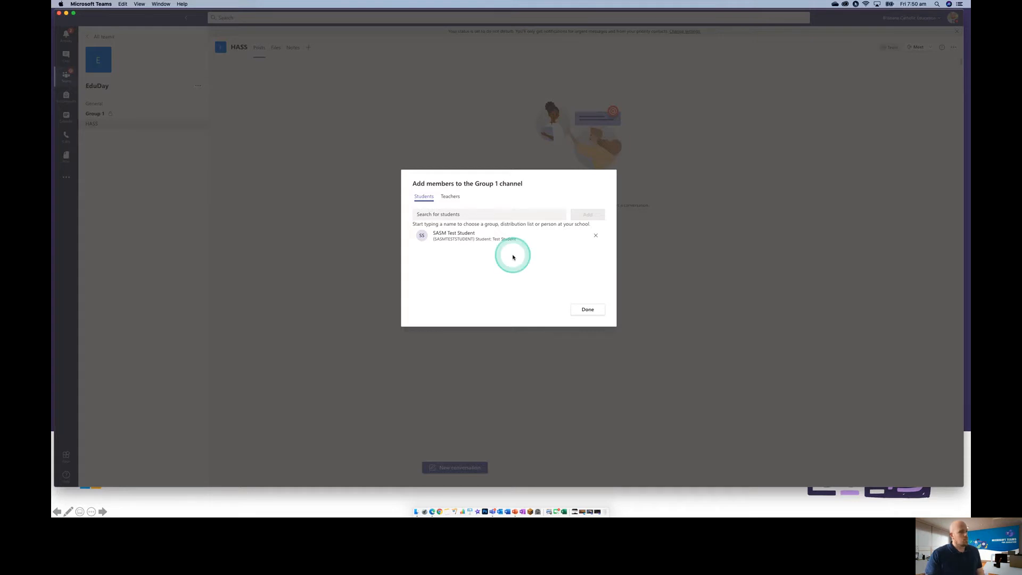
{"action": "left_click", "coordinate": [450, 197]}
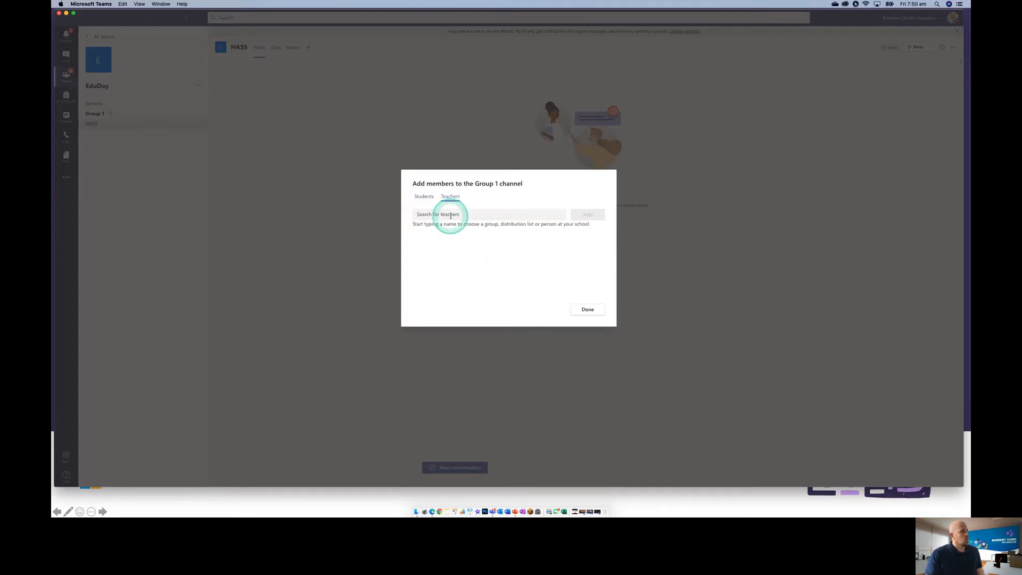
{"action": "left_click", "coordinate": [450, 215]}
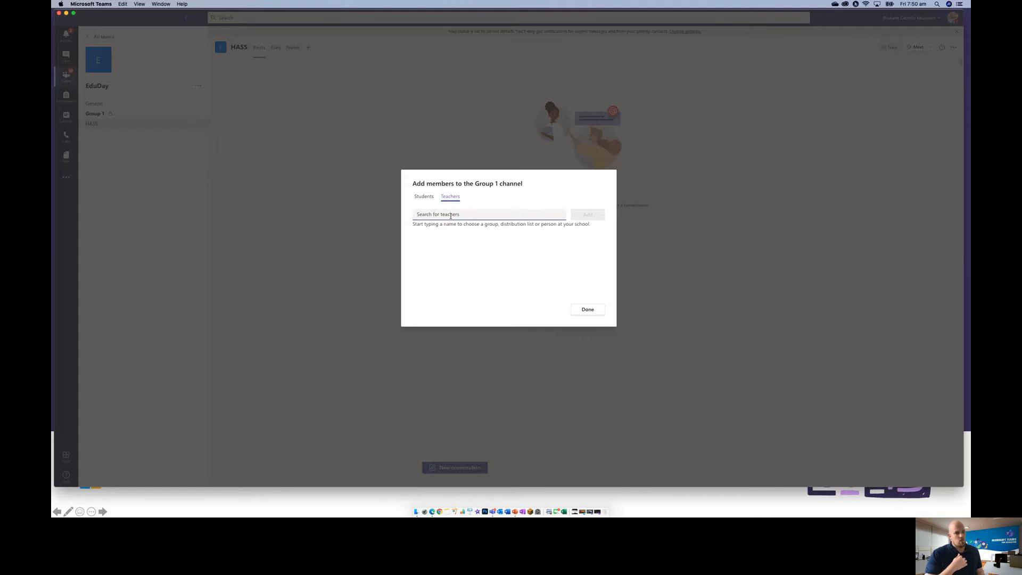
{"action": "left_click", "coordinate": [590, 309]}
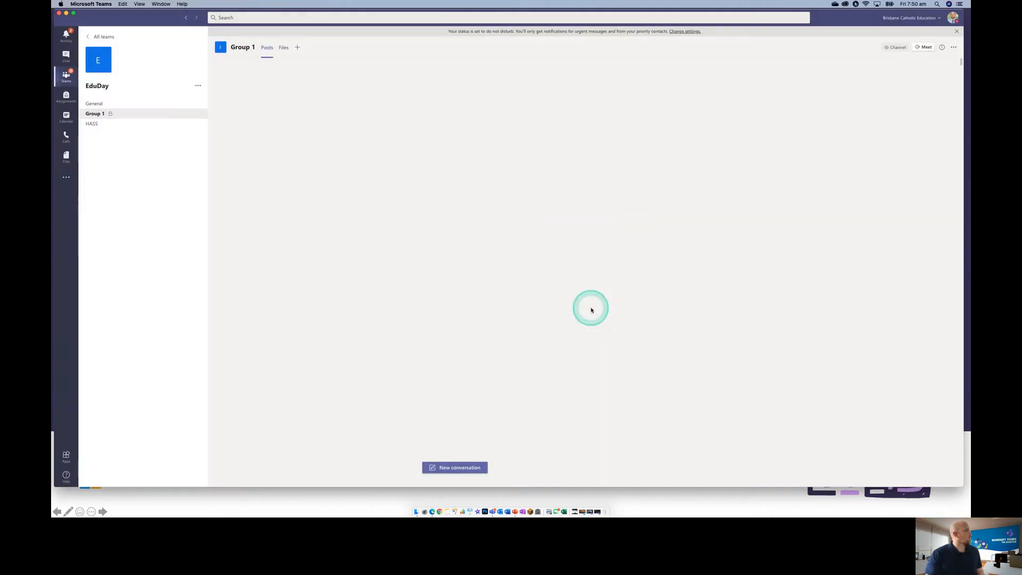
{"action": "left_click", "coordinate": [88, 132]}
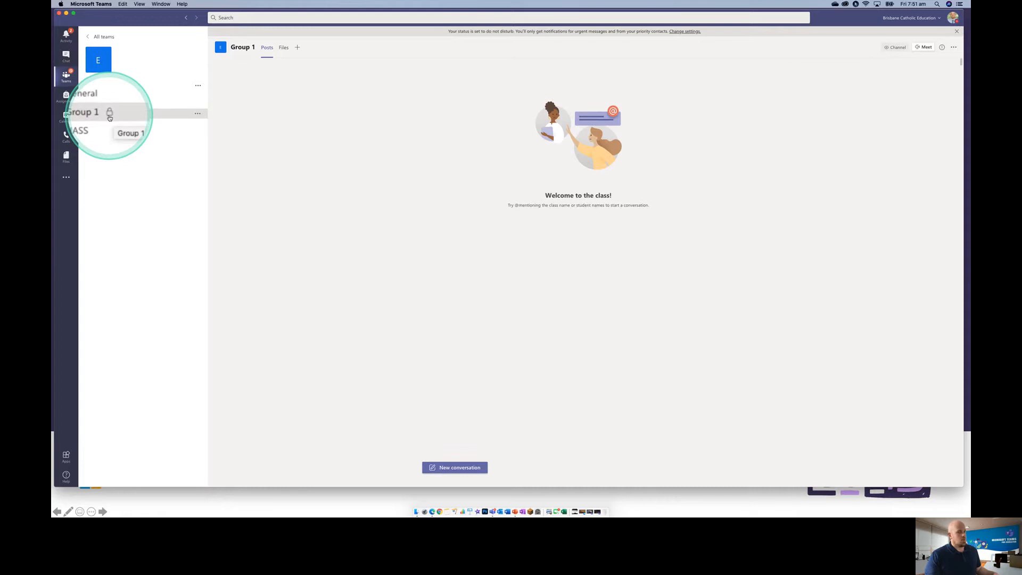
{"action": "left_click", "coordinate": [109, 117]}
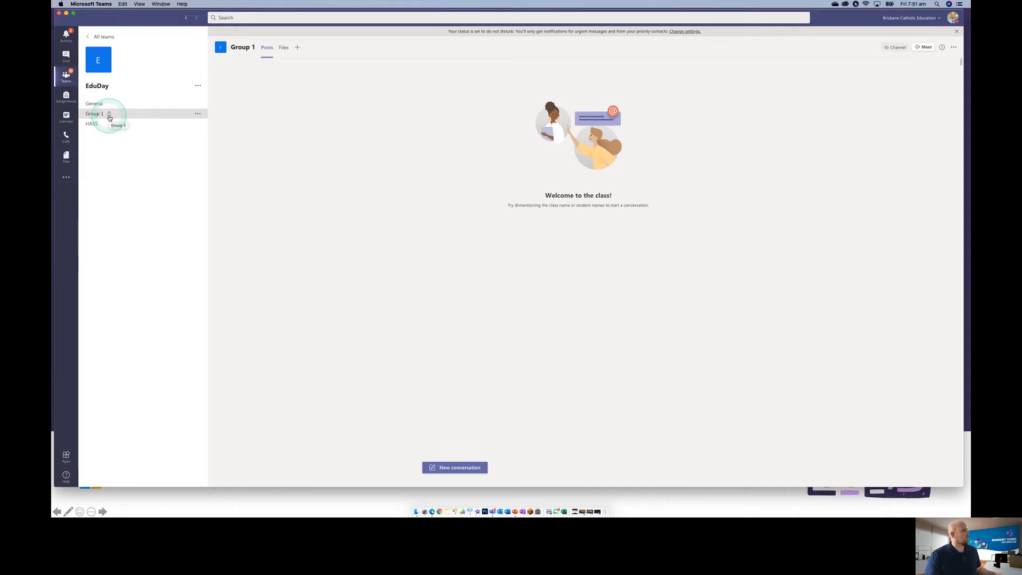
{"action": "left_click", "coordinate": [107, 118]}
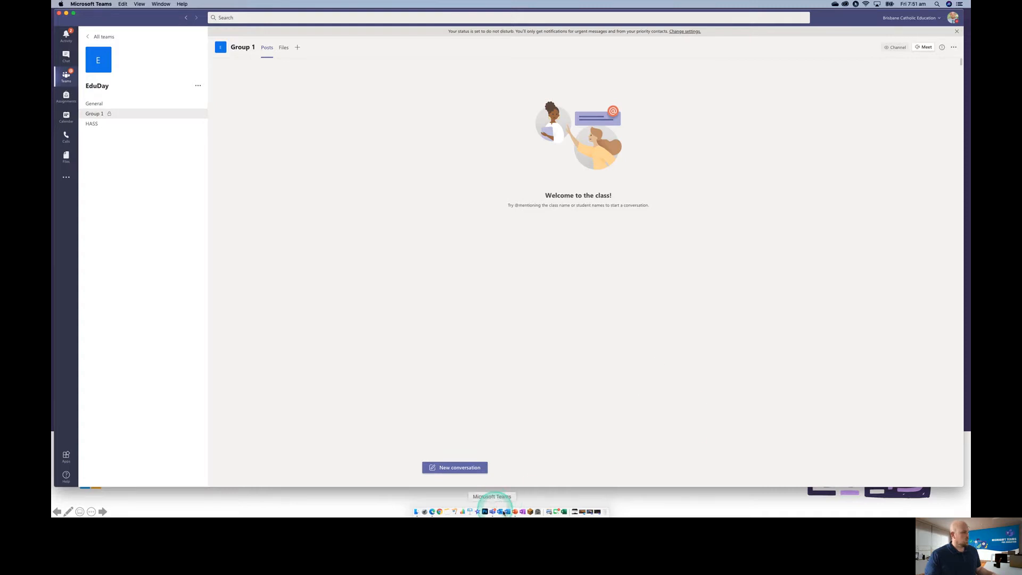
Switch back to the presentation slideshow and advance past the Managing Students title to the slide on deleting messages
{"action": "left_click", "coordinate": [444, 500]}
{"action": "left_click", "coordinate": [442, 501]}
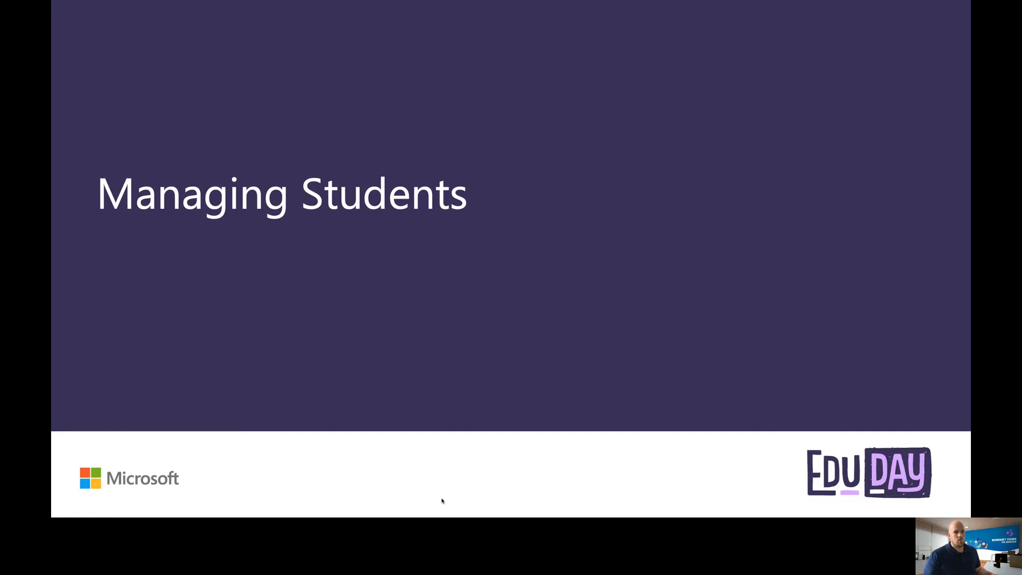
{"action": "left_click", "coordinate": [442, 501]}
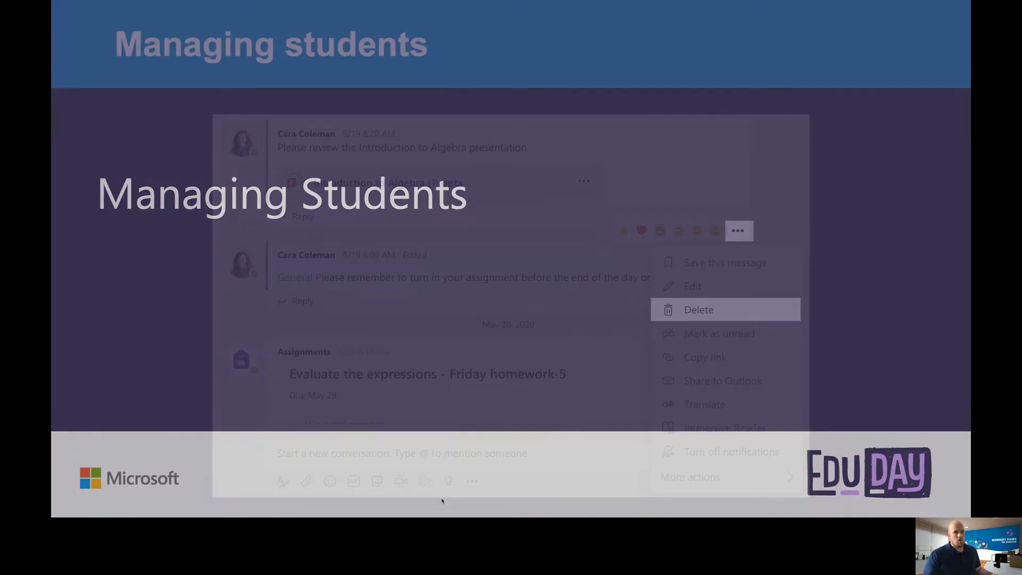
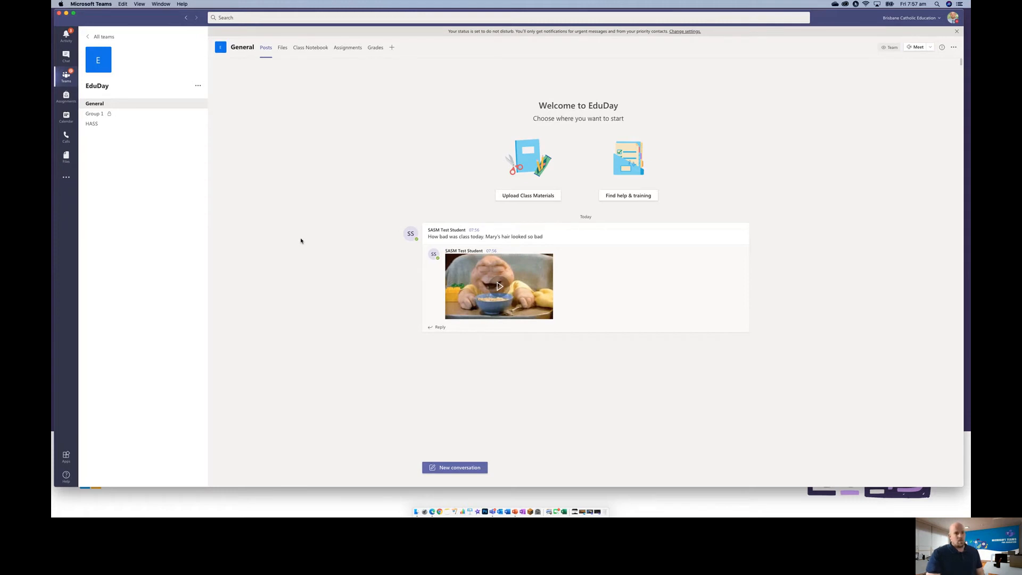
Delete the test student's inappropriate post about today's class from the EduDay team's General channel
{"action": "left_click", "coordinate": [329, 240]}
{"action": "mouse_move", "coordinate": [616, 242]}
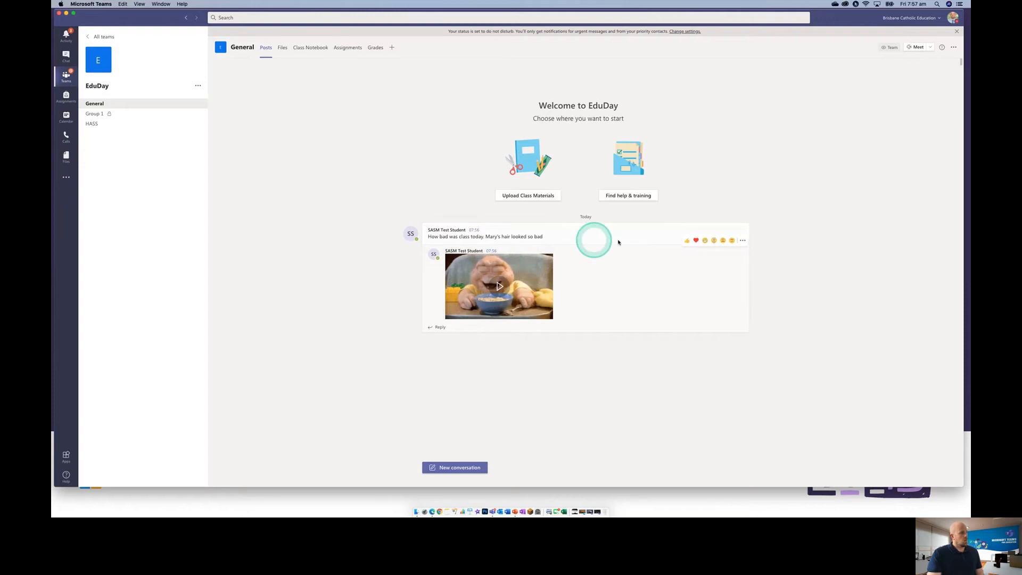
{"action": "left_click", "coordinate": [743, 219]}
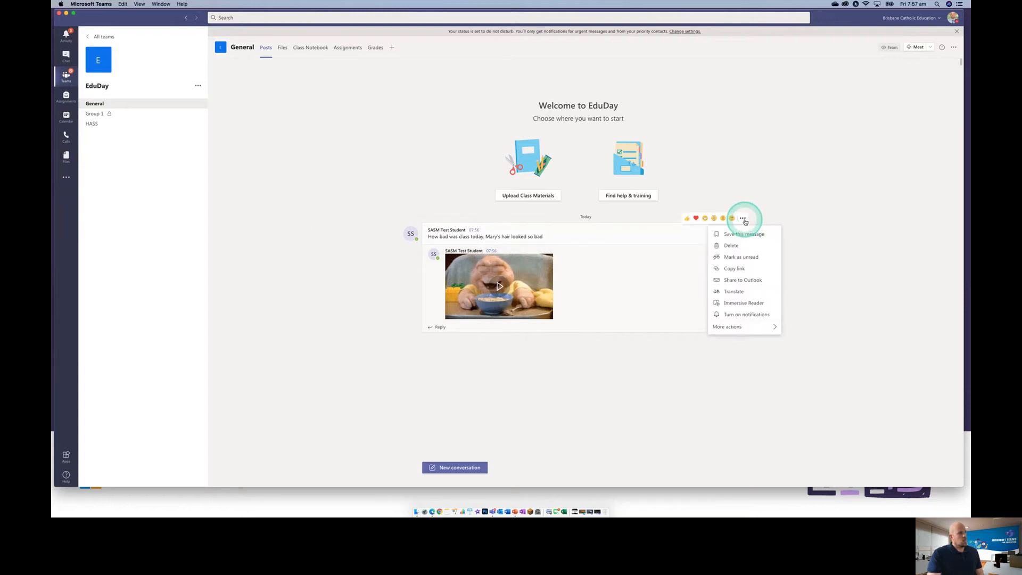
{"action": "left_click", "coordinate": [737, 245]}
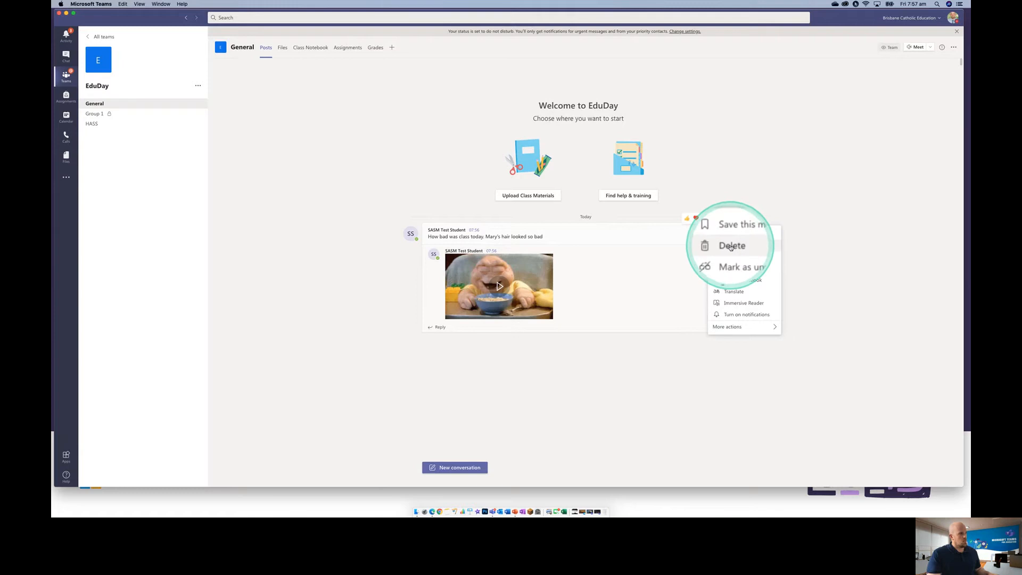
{"action": "left_click", "coordinate": [731, 246]}
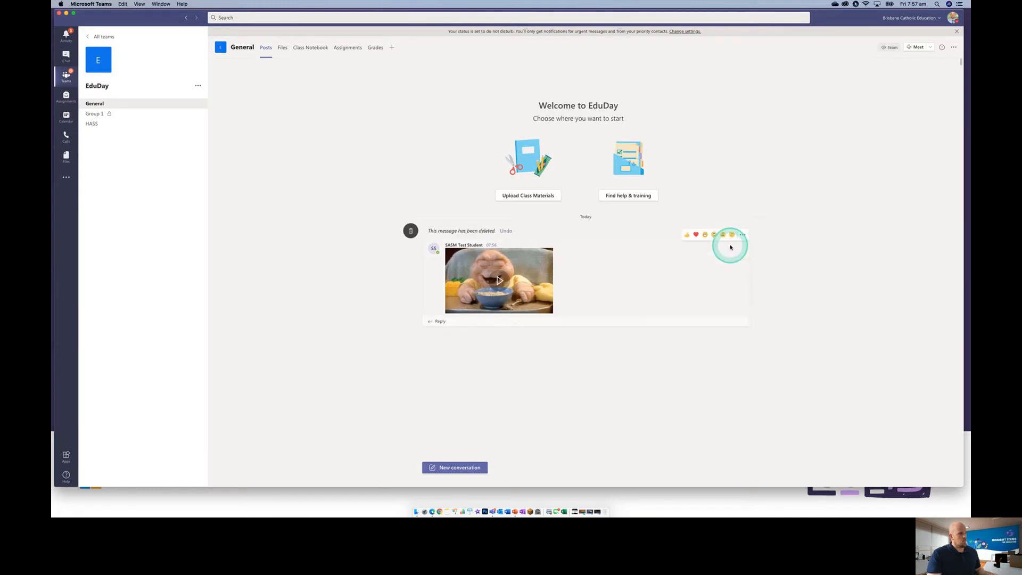
Delete the test student's animated image reply beneath the deleted post in the General channel
{"action": "left_click", "coordinate": [741, 236]}
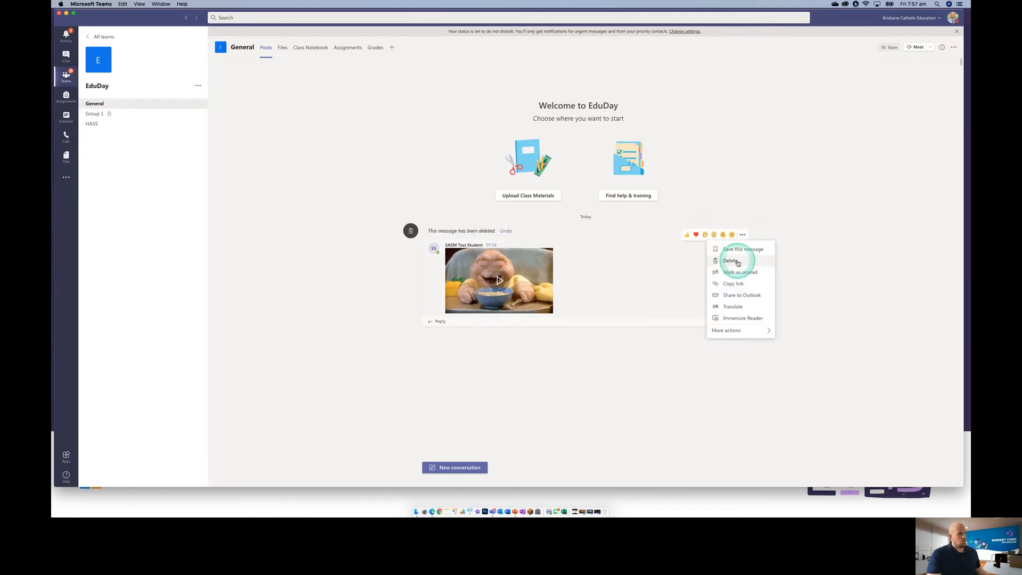
{"action": "left_click", "coordinate": [738, 262]}
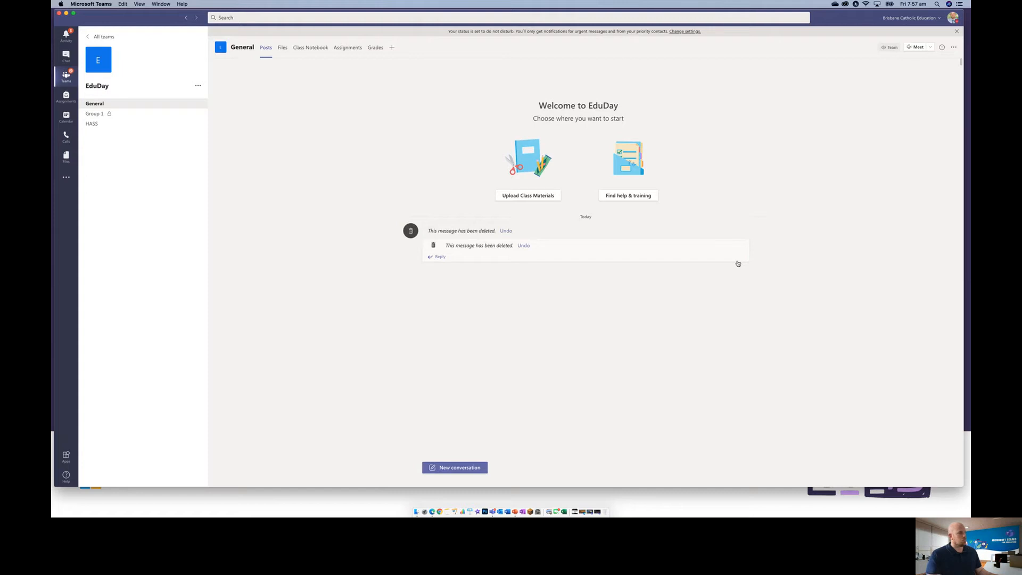
{"action": "left_click", "coordinate": [491, 313]}
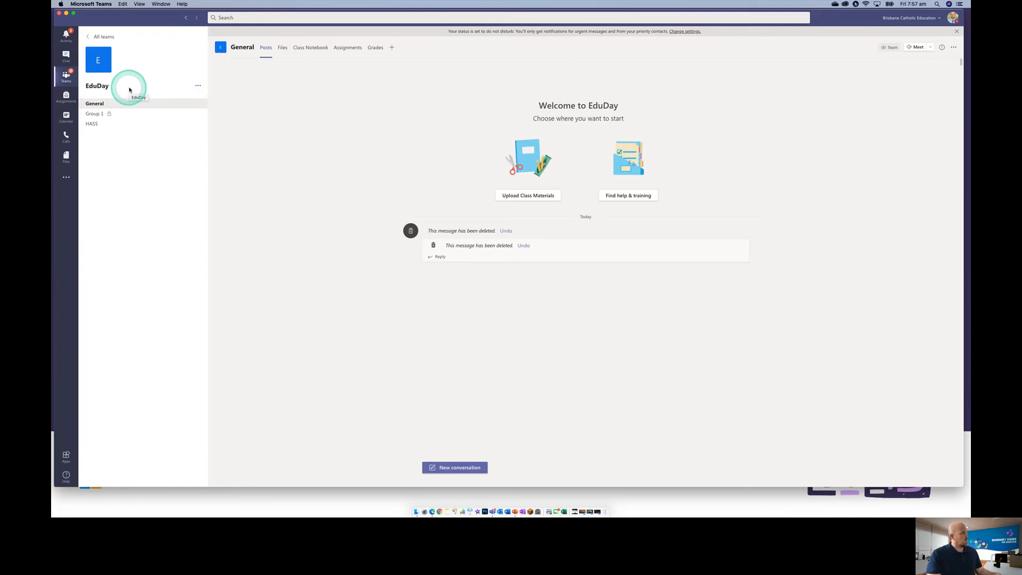
Open the EduDay team's member management, mute the test student, and turn on muting for all students
{"action": "left_click", "coordinate": [198, 85]}
{"action": "left_click", "coordinate": [211, 101]}
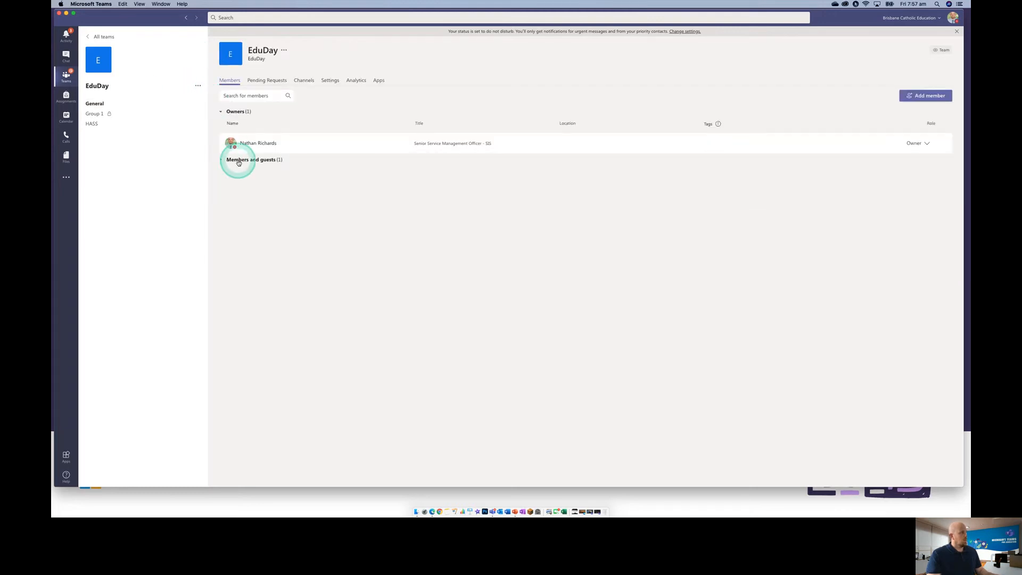
{"action": "left_click", "coordinate": [239, 161]}
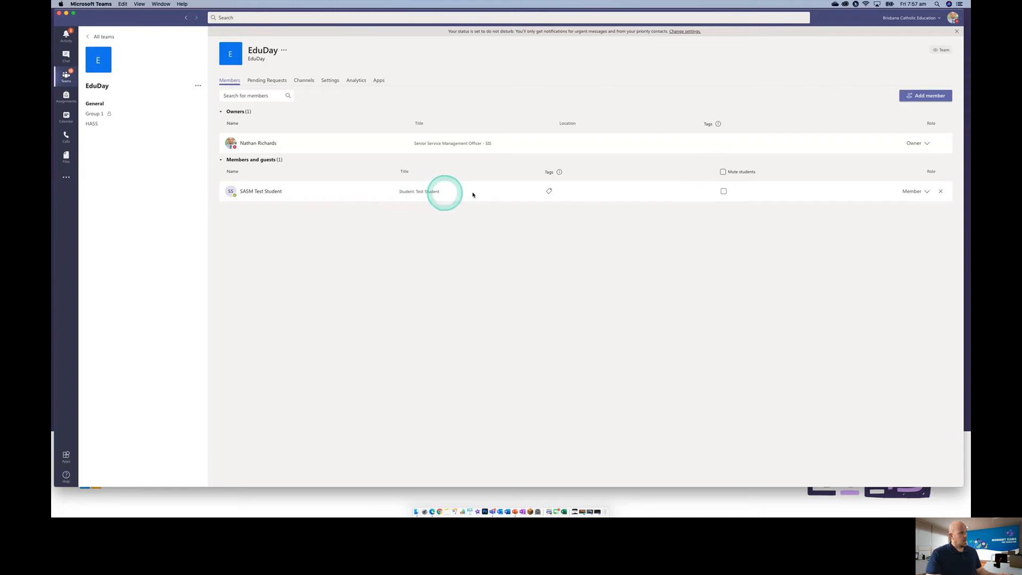
{"action": "left_click", "coordinate": [724, 193]}
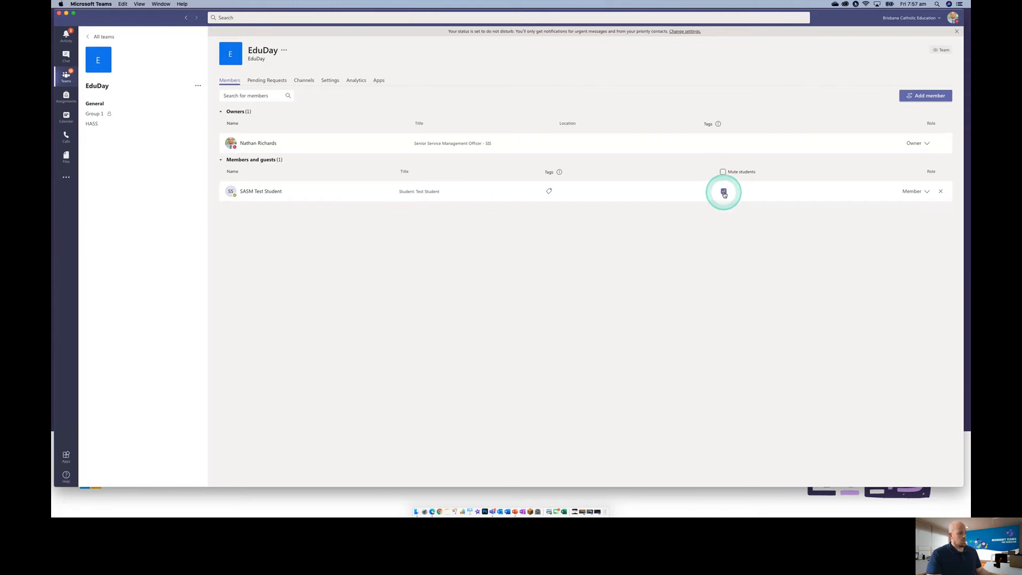
{"action": "left_click", "coordinate": [608, 281]}
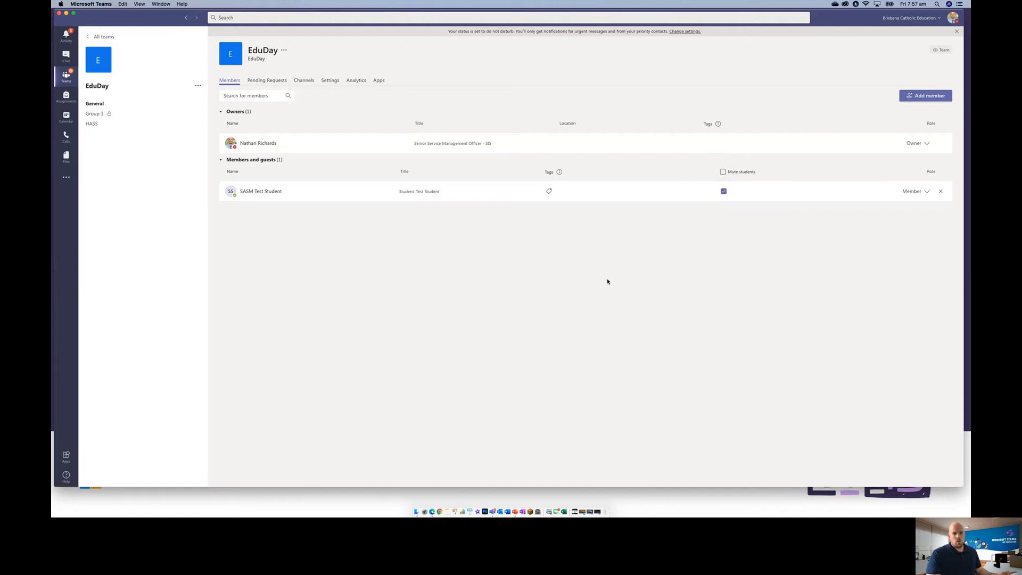
{"action": "left_click", "coordinate": [695, 255]}
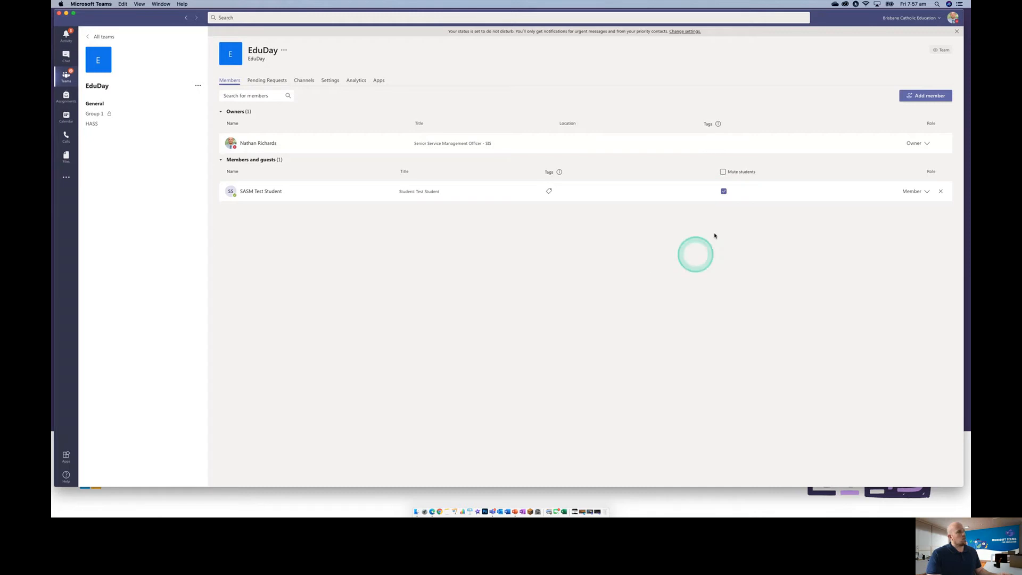
{"action": "left_click", "coordinate": [724, 172]}
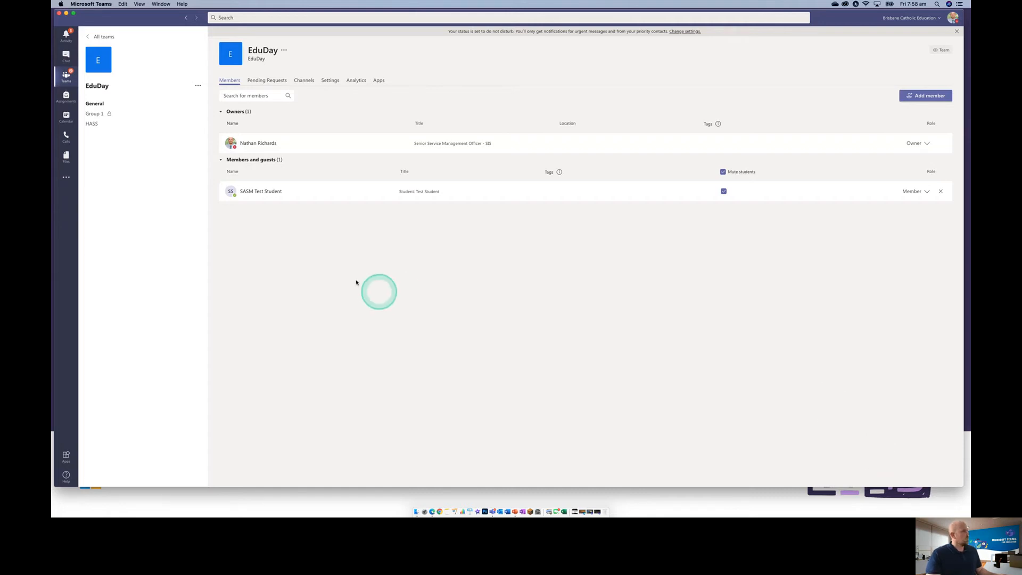
Start a new post in the General channel with the expanded formatting options and set its type to Announcement
{"action": "left_click", "coordinate": [107, 106]}
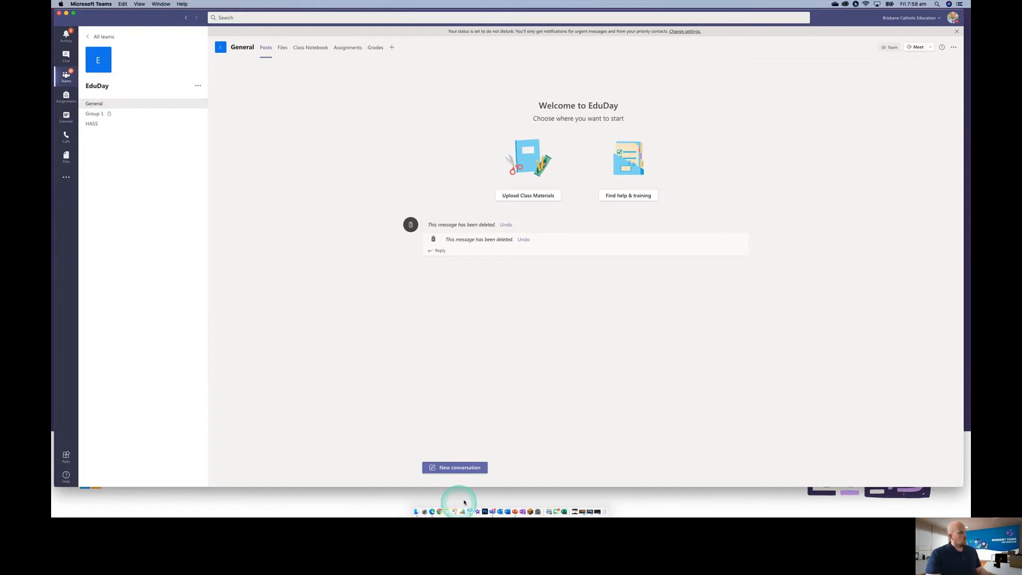
{"action": "left_click", "coordinate": [447, 470]}
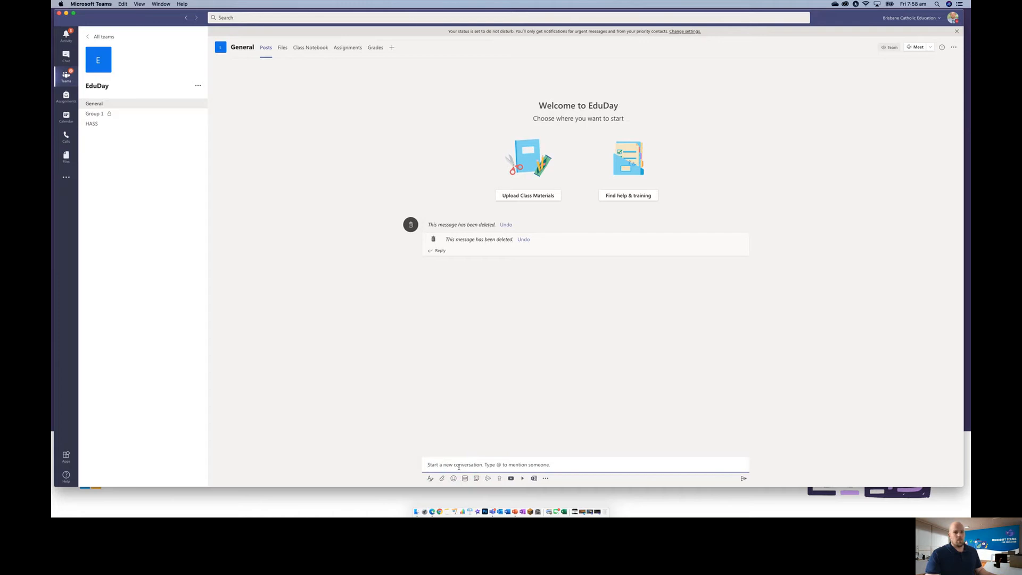
{"action": "left_click", "coordinate": [472, 465]}
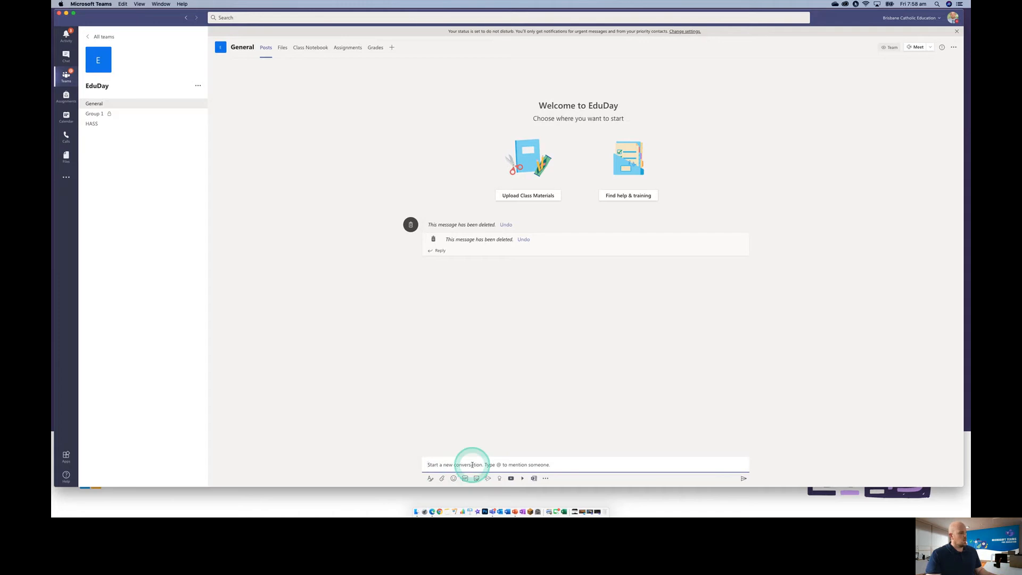
{"action": "left_click", "coordinate": [430, 479]}
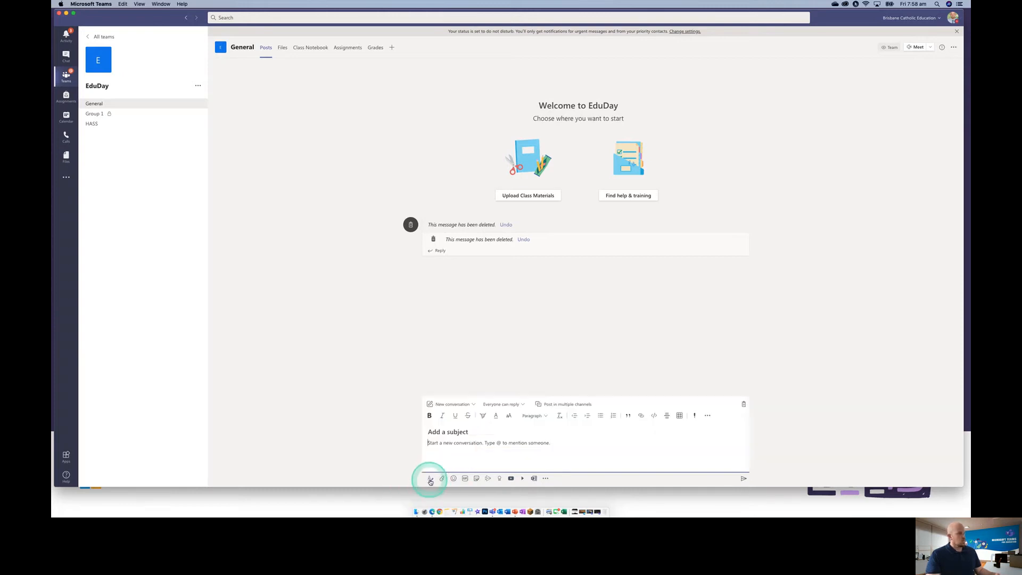
{"action": "left_click", "coordinate": [464, 440]}
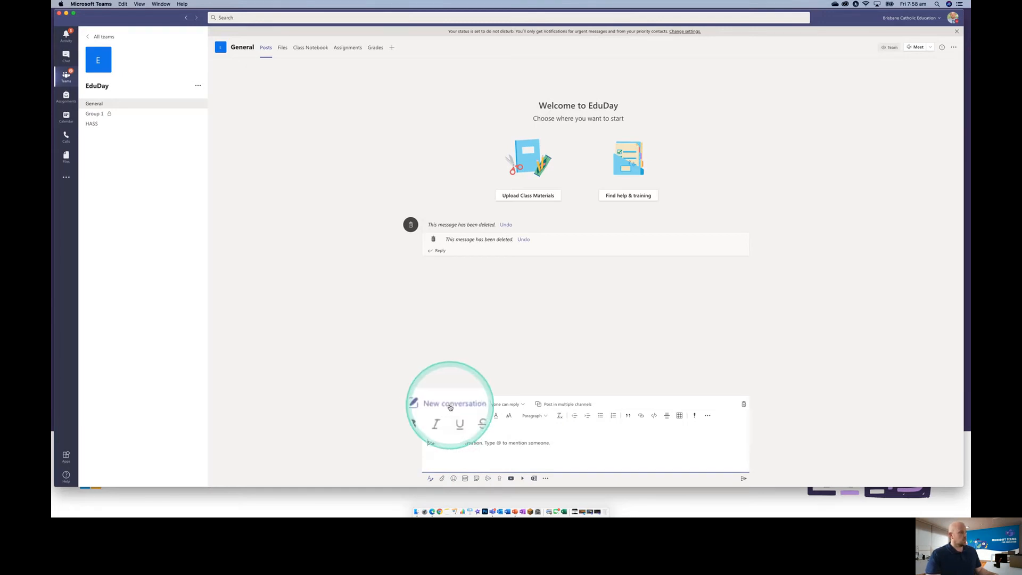
{"action": "left_click", "coordinate": [473, 405]}
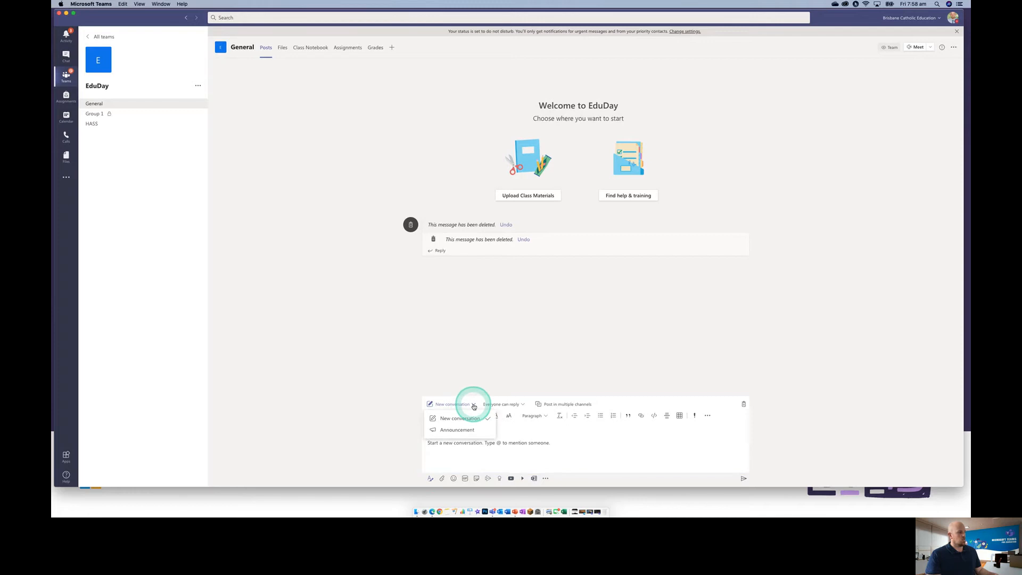
{"action": "left_click", "coordinate": [455, 432]}
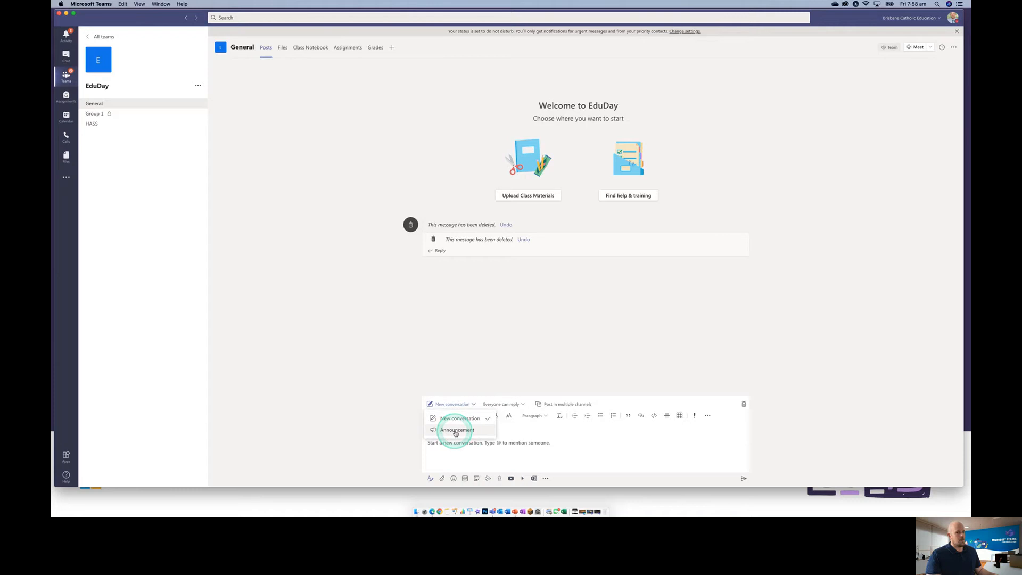
{"action": "left_click", "coordinate": [451, 432]}
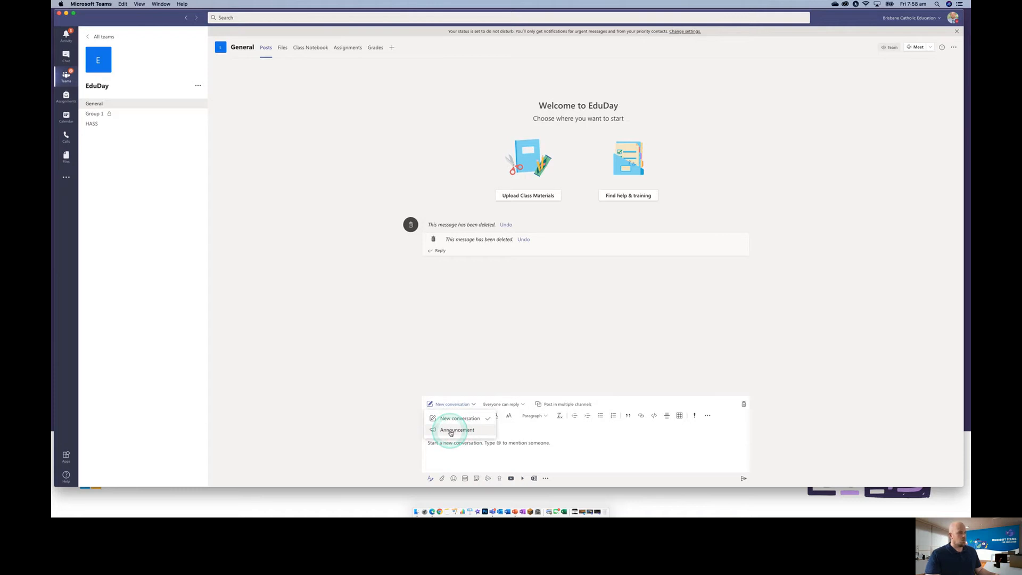
{"action": "left_click", "coordinate": [451, 433]}
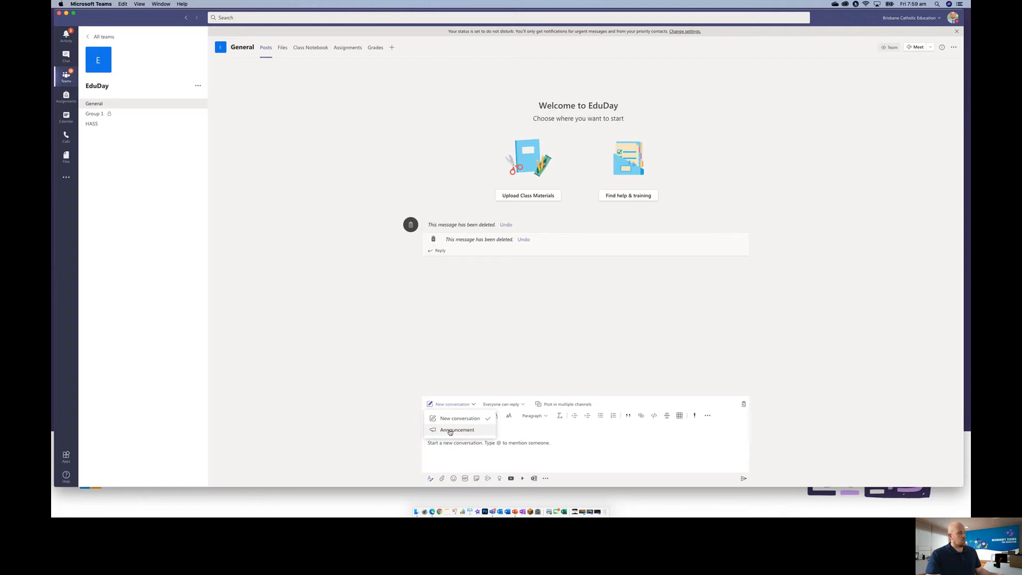
{"action": "left_click", "coordinate": [450, 431]}
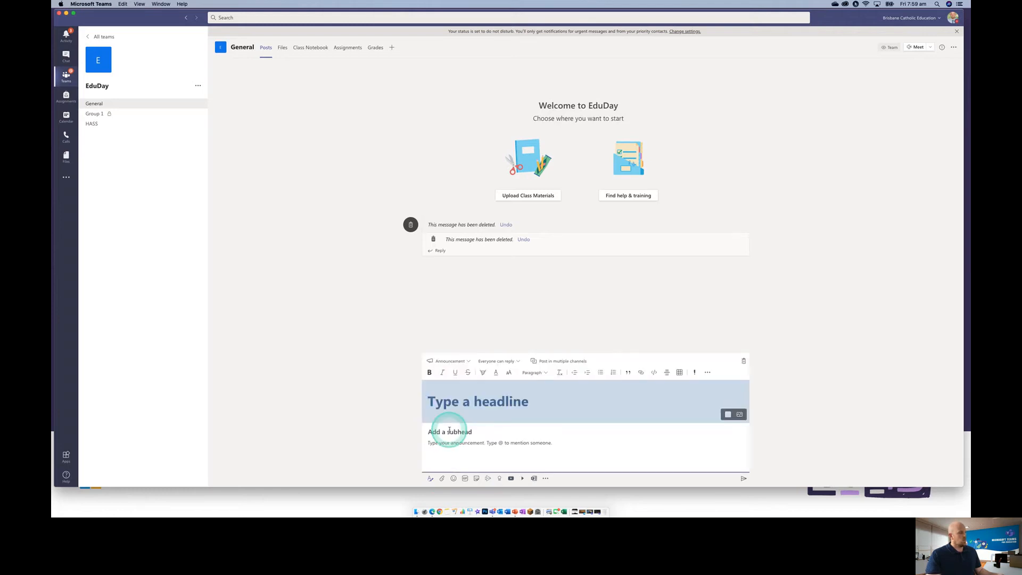
Enter the announcement headline "Swimming This Friday" and give its banner an orange background colour
{"action": "left_click", "coordinate": [449, 430]}
{"action": "left_click", "coordinate": [444, 406]}
{"action": "left_click", "coordinate": [492, 401]}
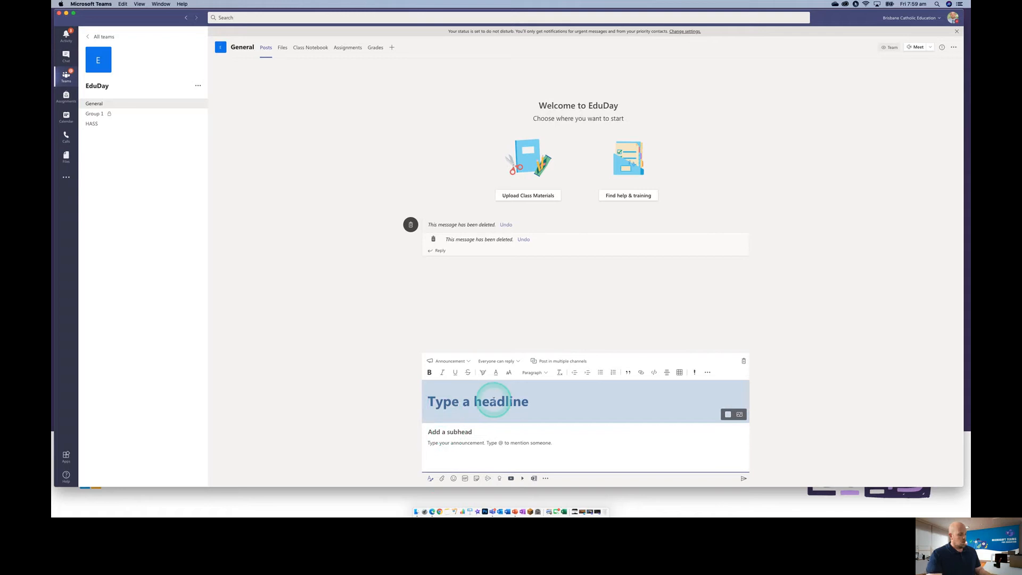
{"action": "left_click", "coordinate": [493, 401]}
{"action": "type", "text": "Swim"}
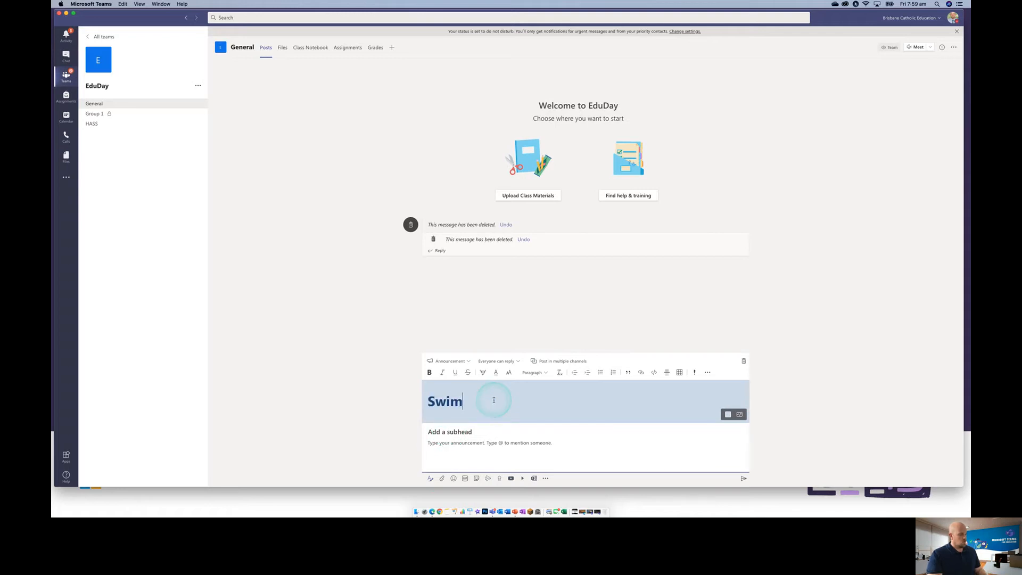
{"action": "type", "text": "ming This"}
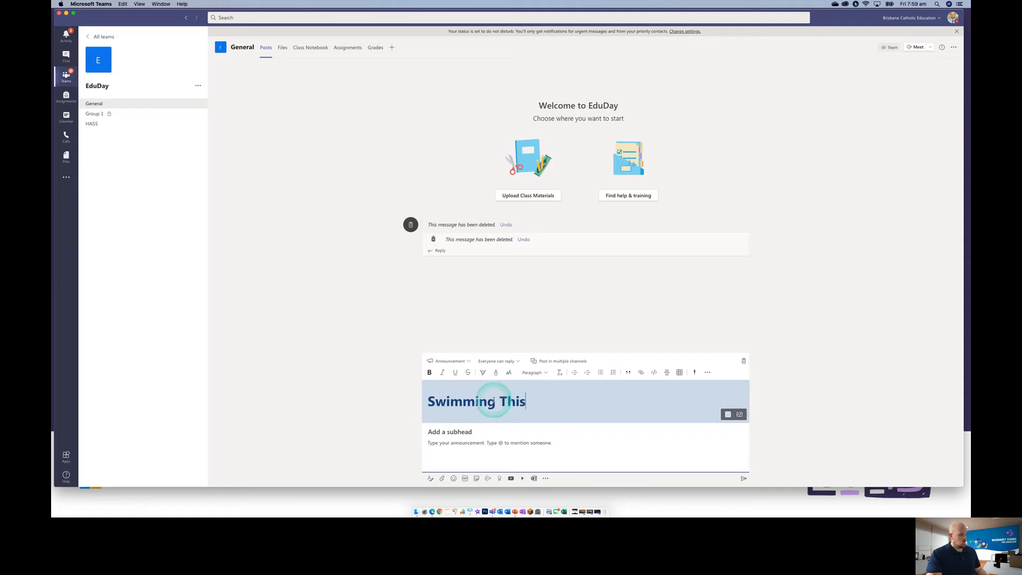
{"action": "type", "text": " FRiday"}
{"action": "key", "text": "BackSpace"}
{"action": "key", "text": "BackSpace"}
{"action": "key", "text": "BackSpace"}
{"action": "key", "text": "BackSpace"}
{"action": "key", "text": "BackSpace"}
{"action": "type", "text": "riday"}
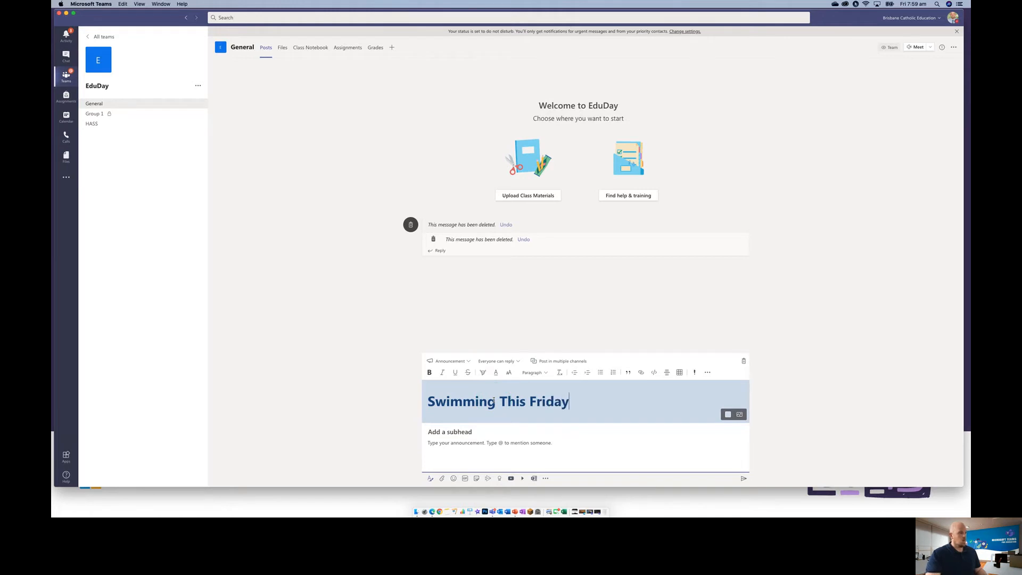
{"action": "left_click", "coordinate": [655, 462]}
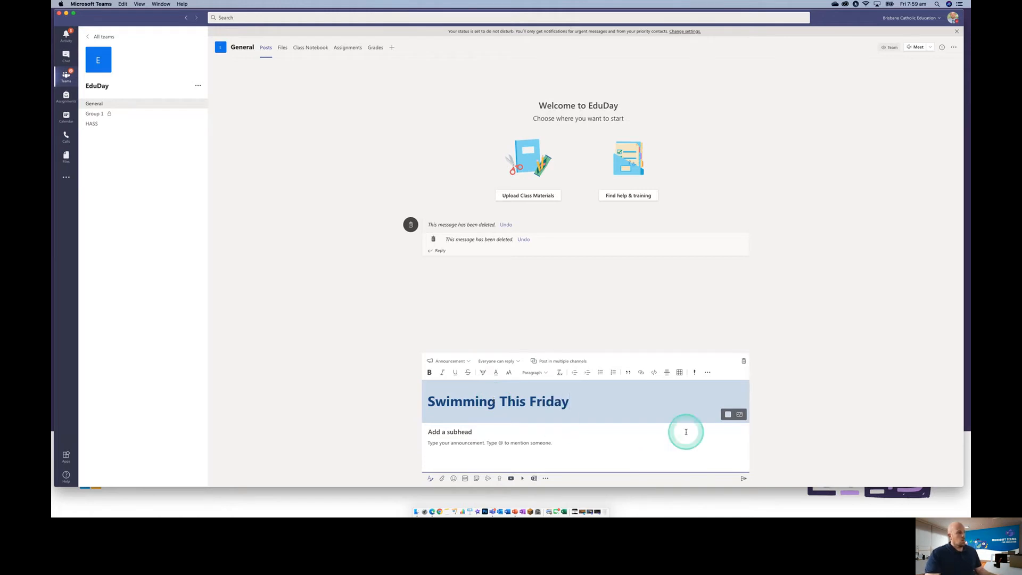
{"action": "left_click", "coordinate": [727, 415]}
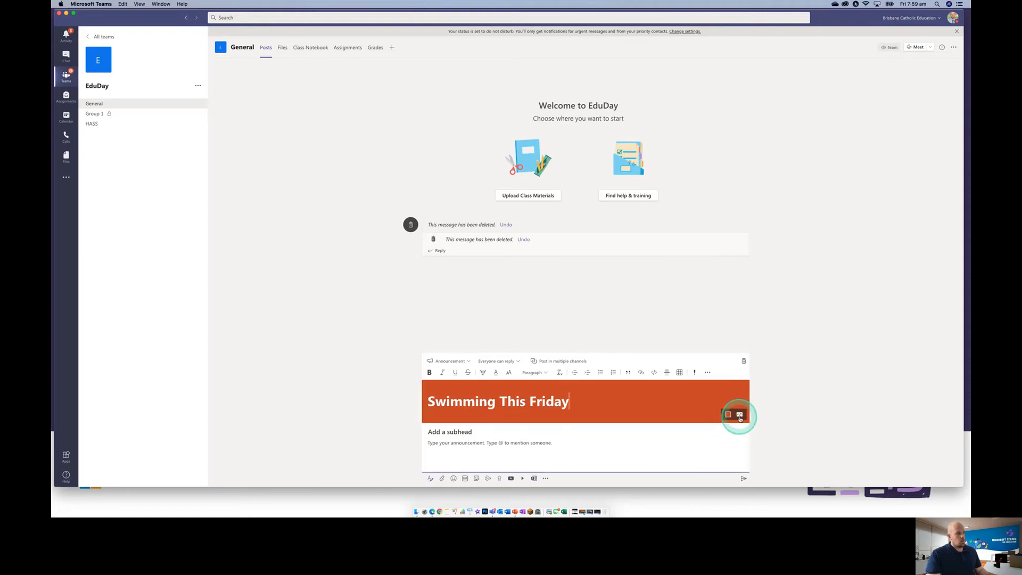
Browse the illustration categories and apply the turquoise megaphone illustration from General as the announcement banner's background
{"action": "left_click", "coordinate": [740, 418]}
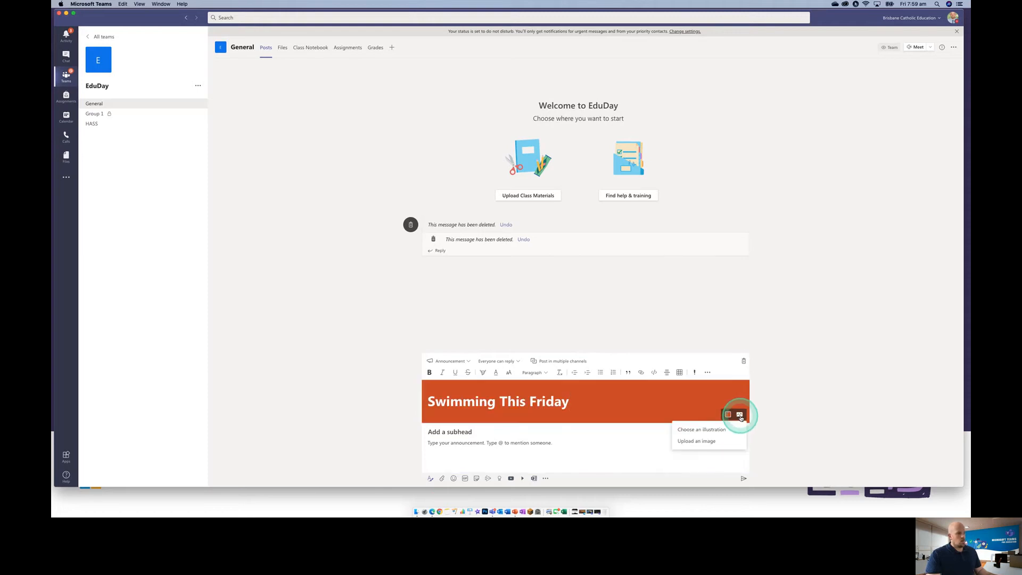
{"action": "left_click", "coordinate": [703, 430]}
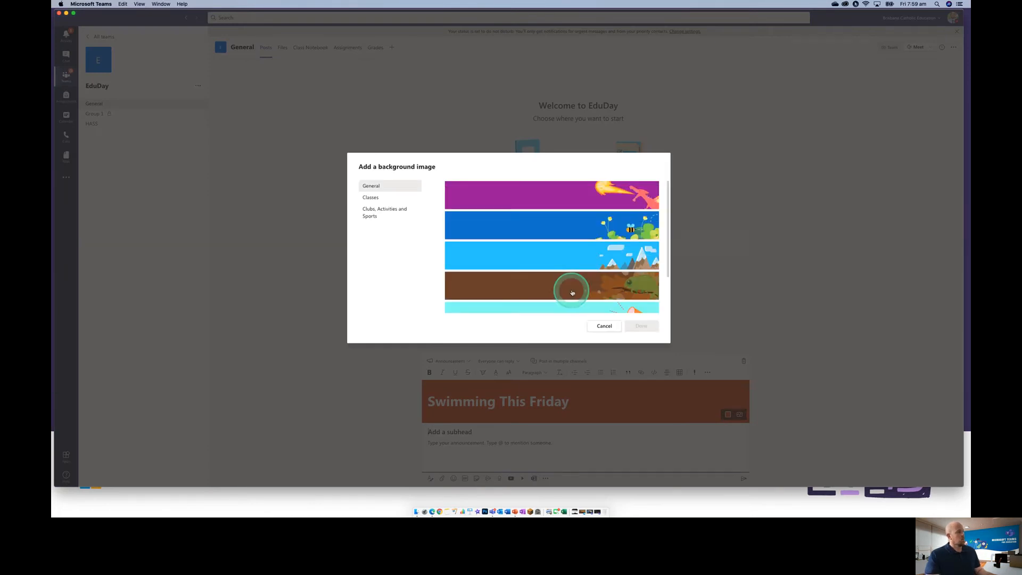
{"action": "scroll", "coordinate": [590, 250], "scroll_direction": "down", "scroll_amount": 2}
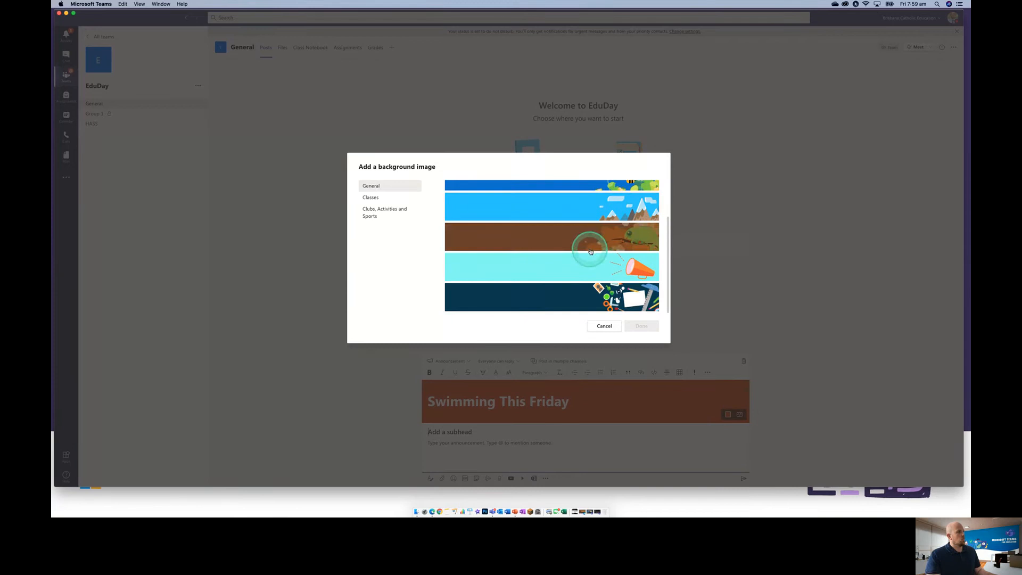
{"action": "left_click", "coordinate": [372, 197]}
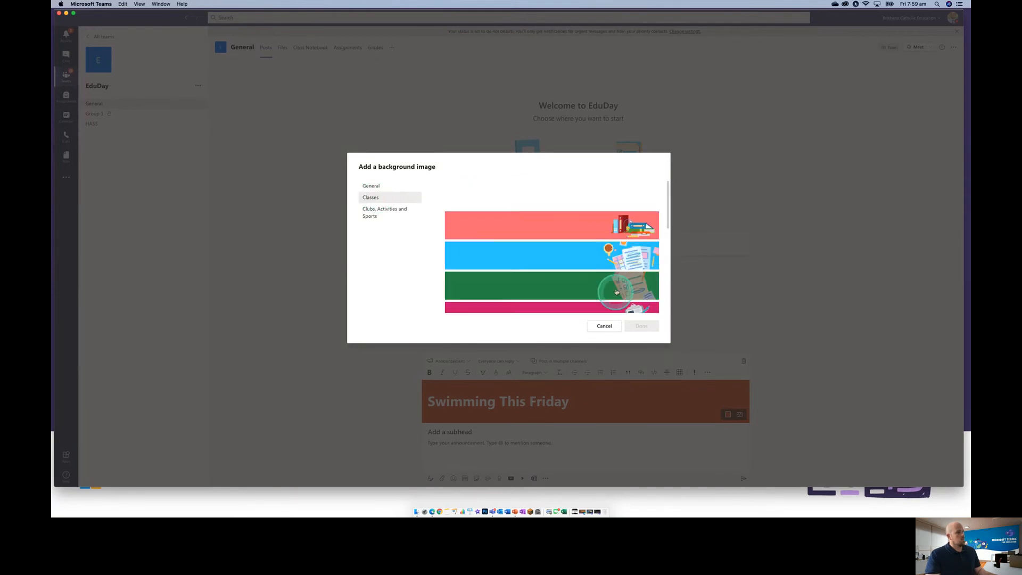
{"action": "left_click", "coordinate": [399, 215]}
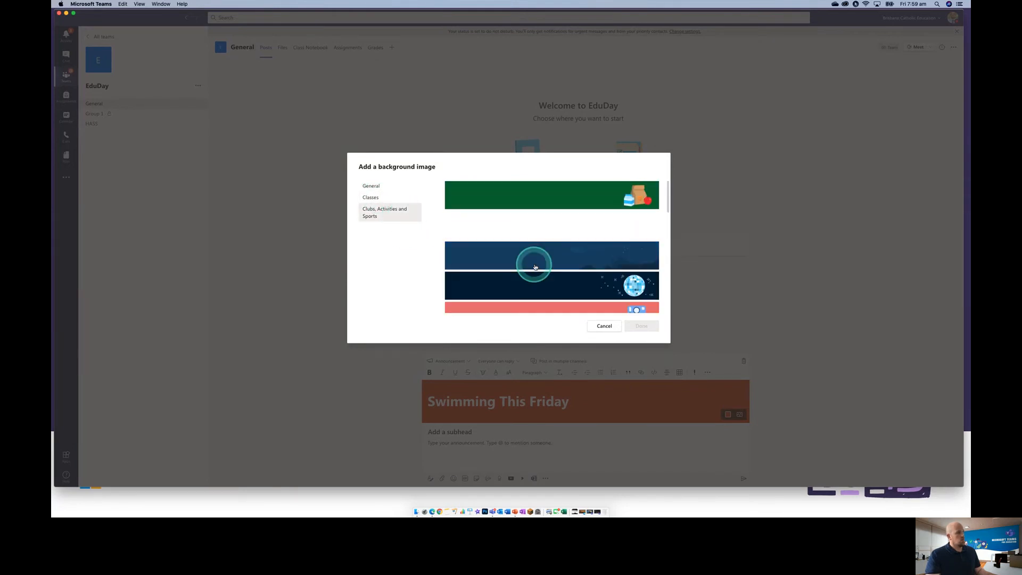
{"action": "scroll", "coordinate": [532, 263], "scroll_direction": "down", "scroll_amount": 5}
{"action": "scroll", "coordinate": [535, 267], "scroll_direction": "down", "scroll_amount": 5}
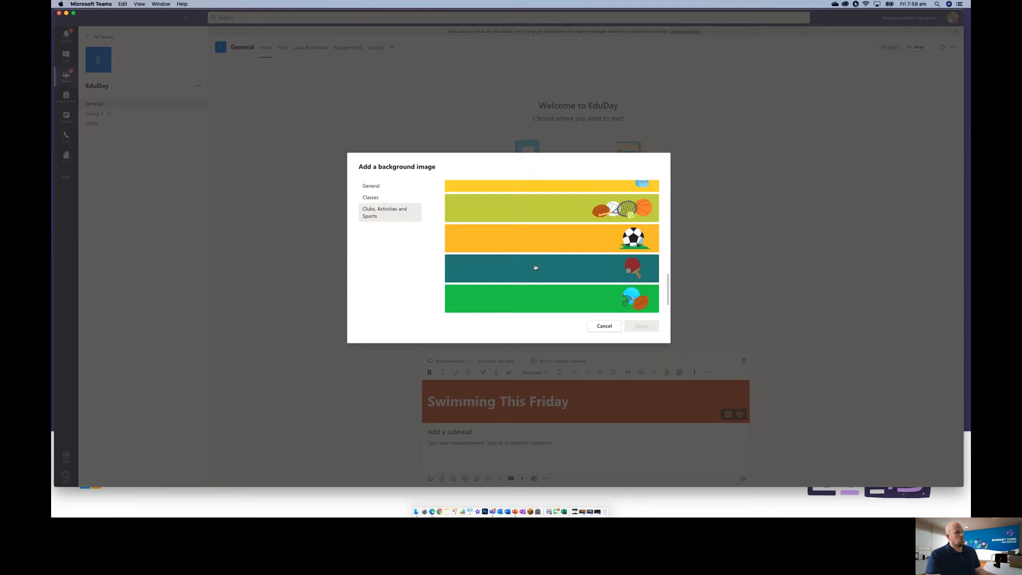
{"action": "scroll", "coordinate": [536, 266], "scroll_direction": "up", "scroll_amount": 10}
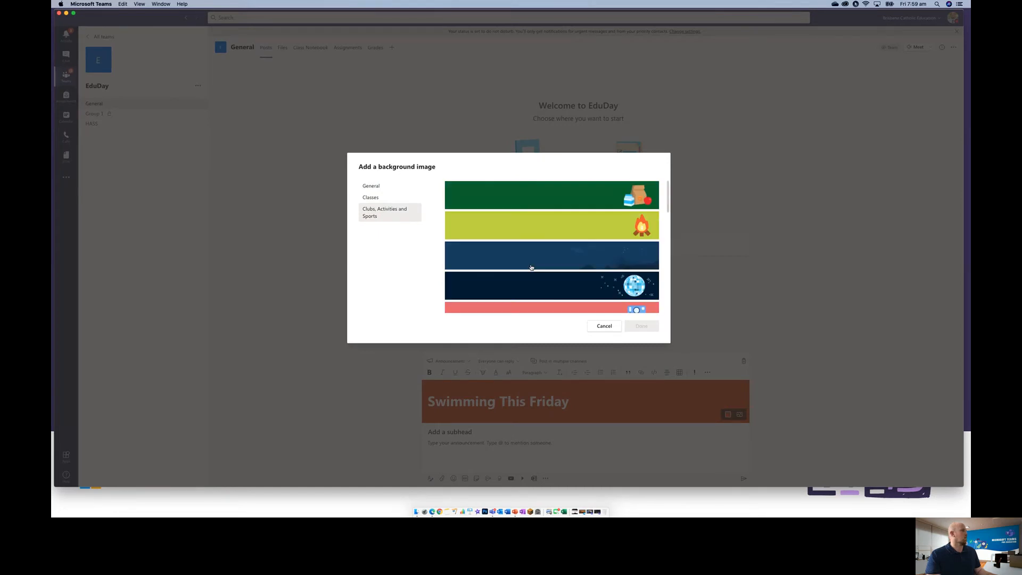
{"action": "left_click", "coordinate": [394, 191]}
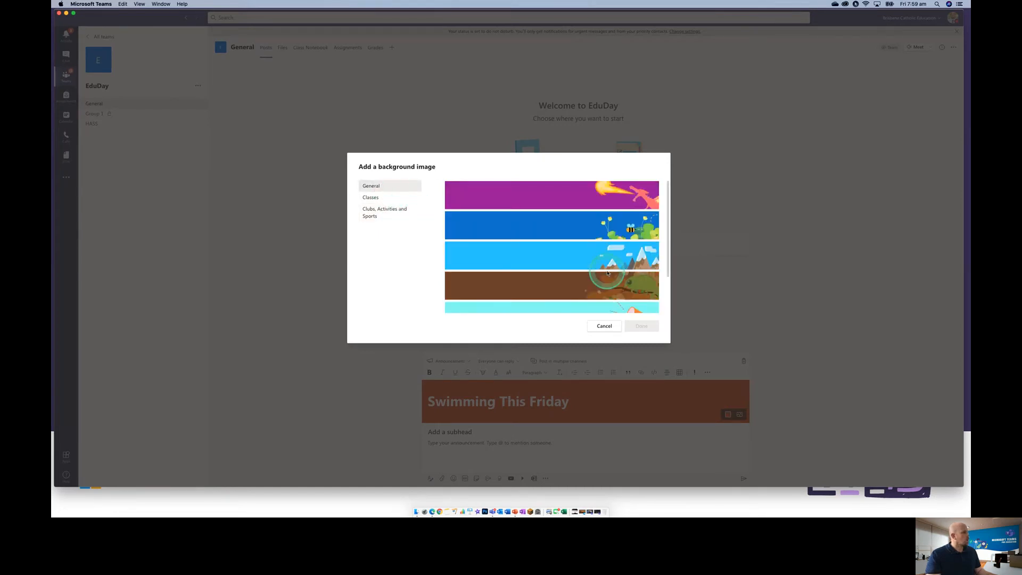
{"action": "scroll", "coordinate": [607, 269], "scroll_direction": "down", "scroll_amount": 3}
{"action": "left_click", "coordinate": [611, 271]}
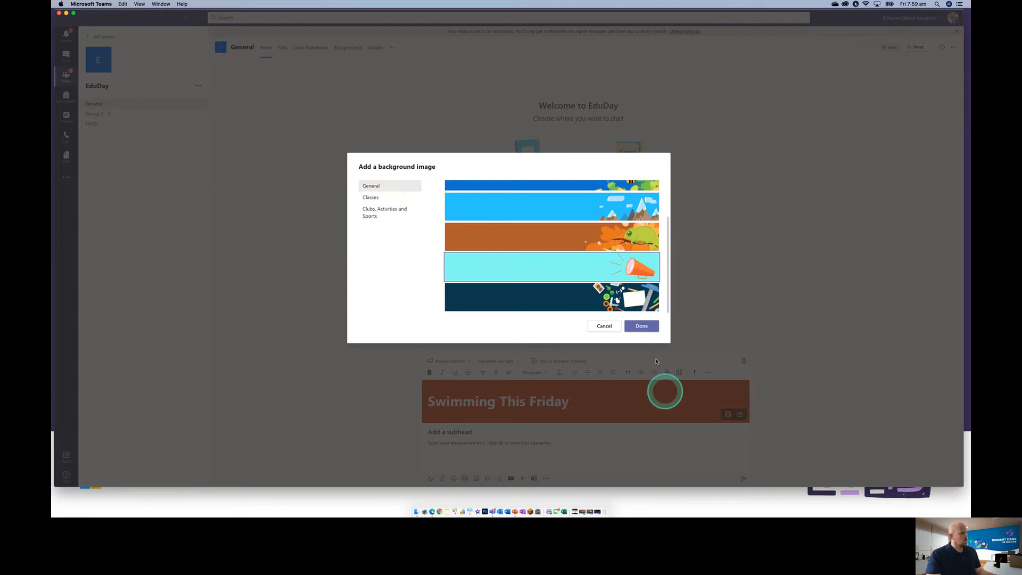
{"action": "left_click", "coordinate": [643, 326]}
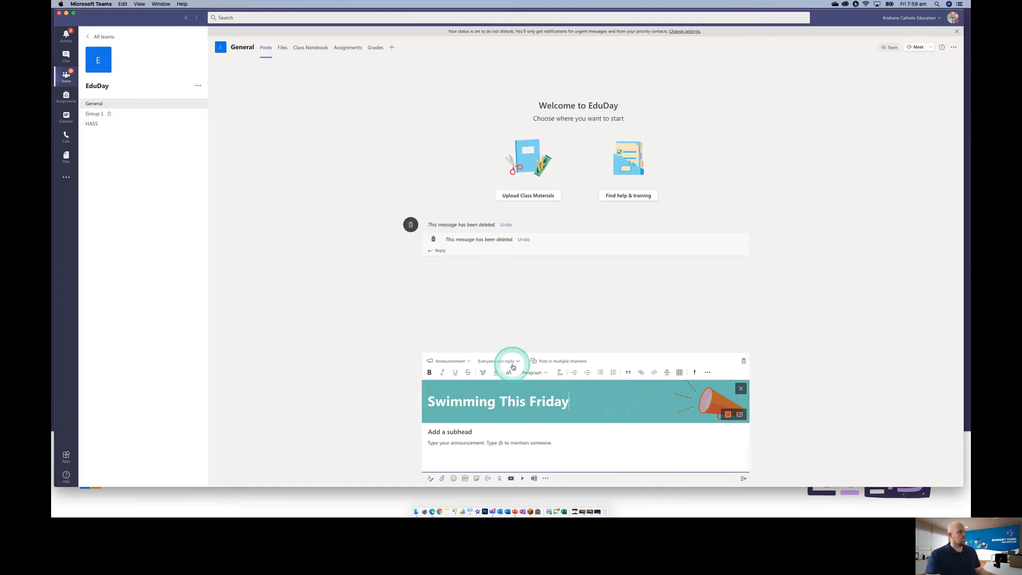
Set the announcement to post in multiple channels and add the General channel of the secondary demo class as a destination
{"action": "left_click", "coordinate": [558, 362]}
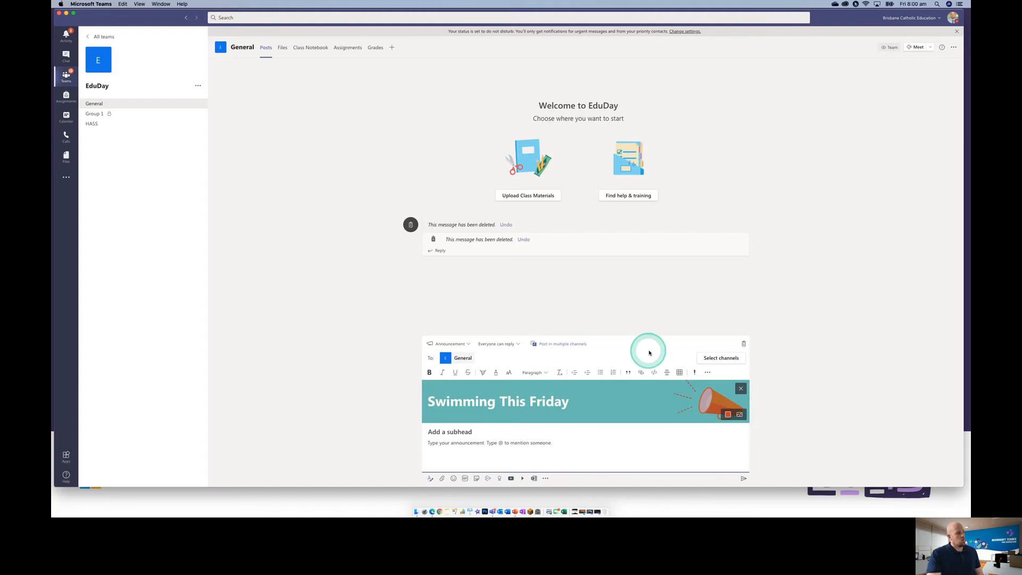
{"action": "left_click", "coordinate": [720, 362]}
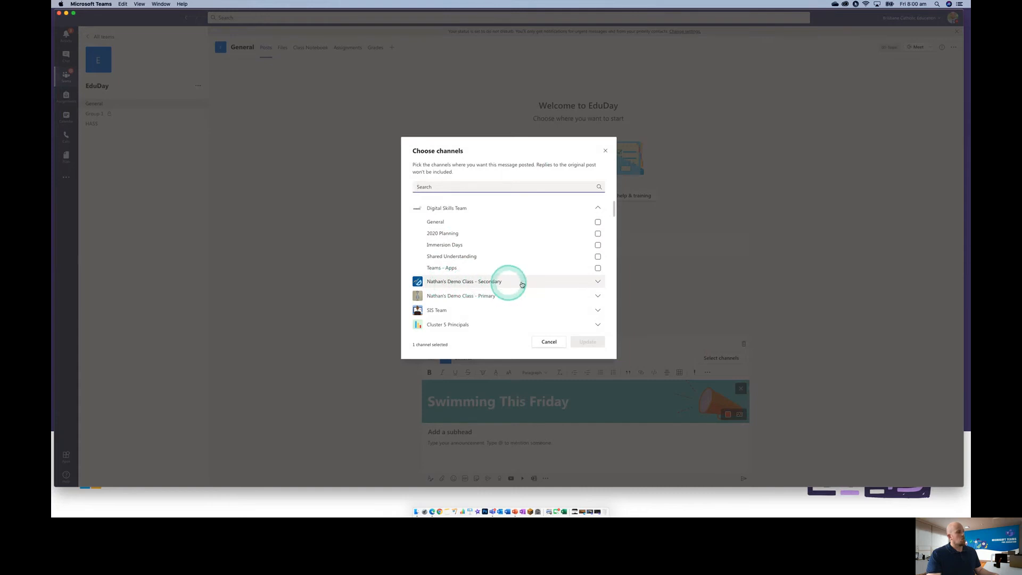
{"action": "left_click", "coordinate": [597, 281]}
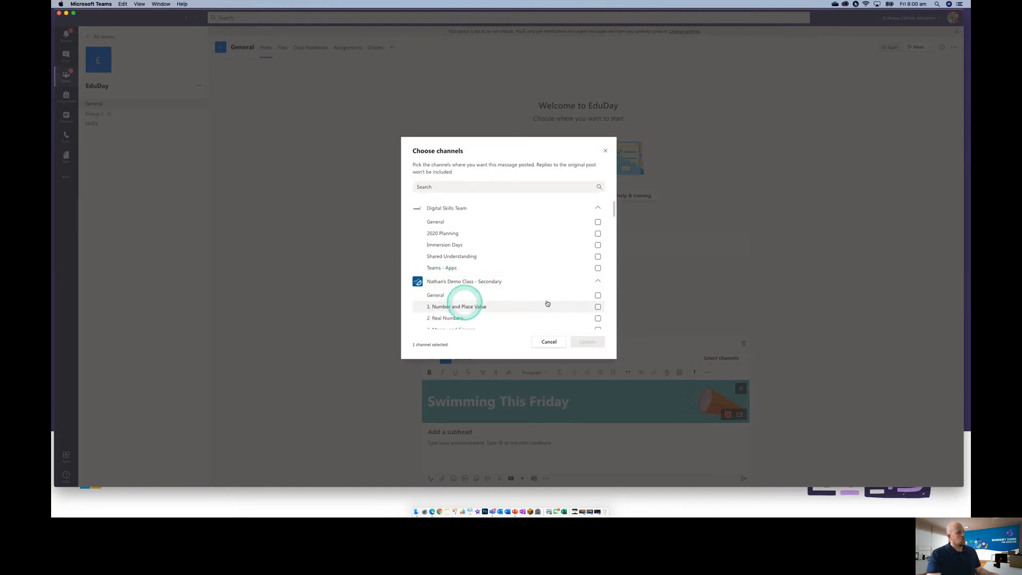
{"action": "left_click", "coordinate": [597, 296]}
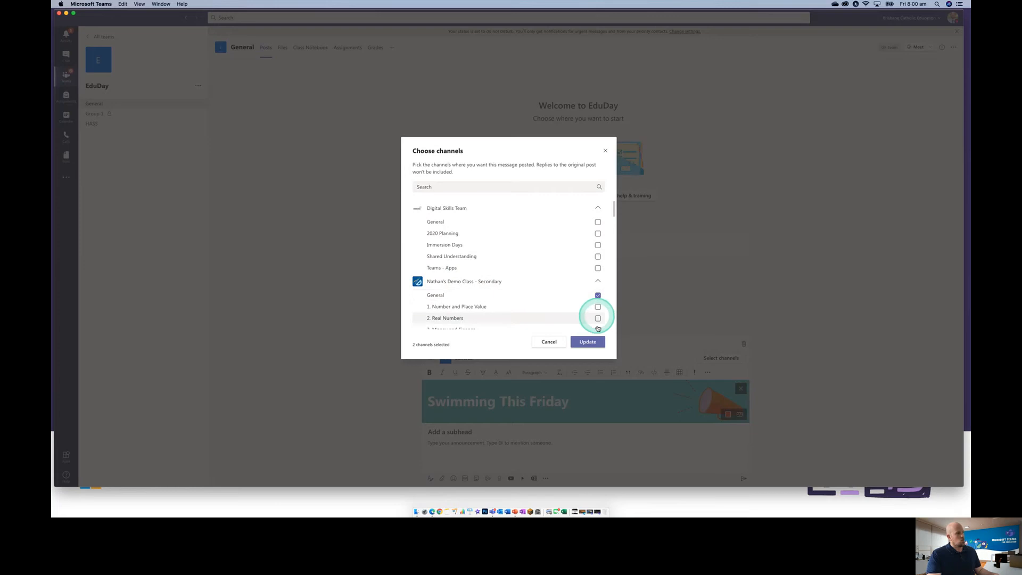
{"action": "left_click", "coordinate": [597, 343]}
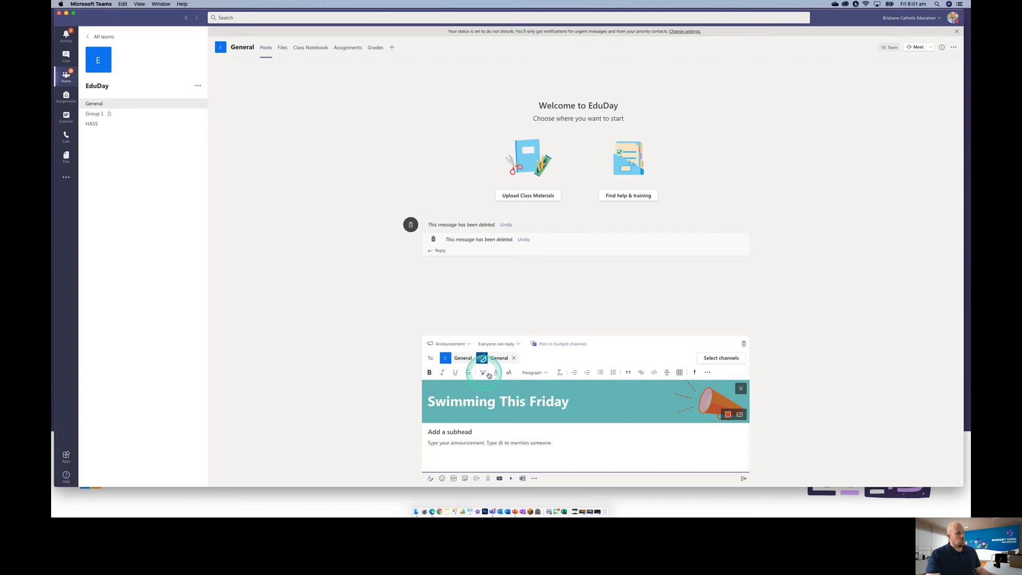
Look through the text size, font colour and paragraph style choices, and mark the announcement as important
{"action": "left_click", "coordinate": [511, 375]}
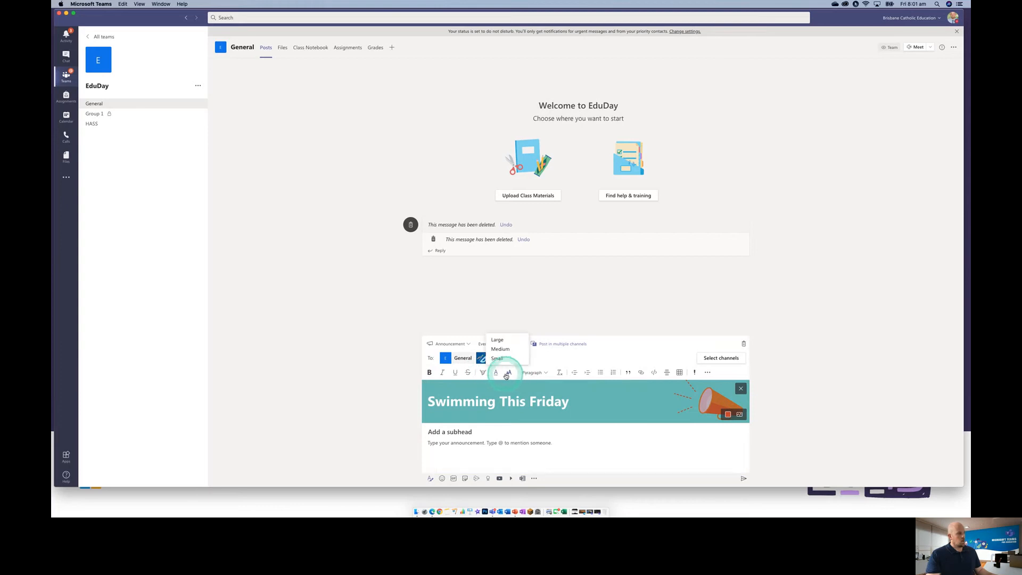
{"action": "left_click", "coordinate": [496, 373]}
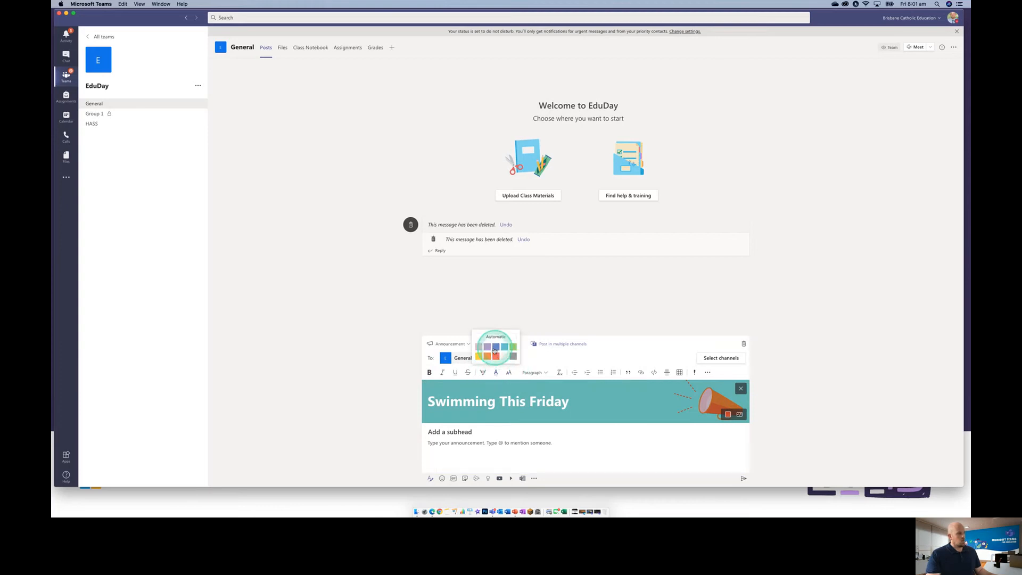
{"action": "left_click", "coordinate": [544, 373]}
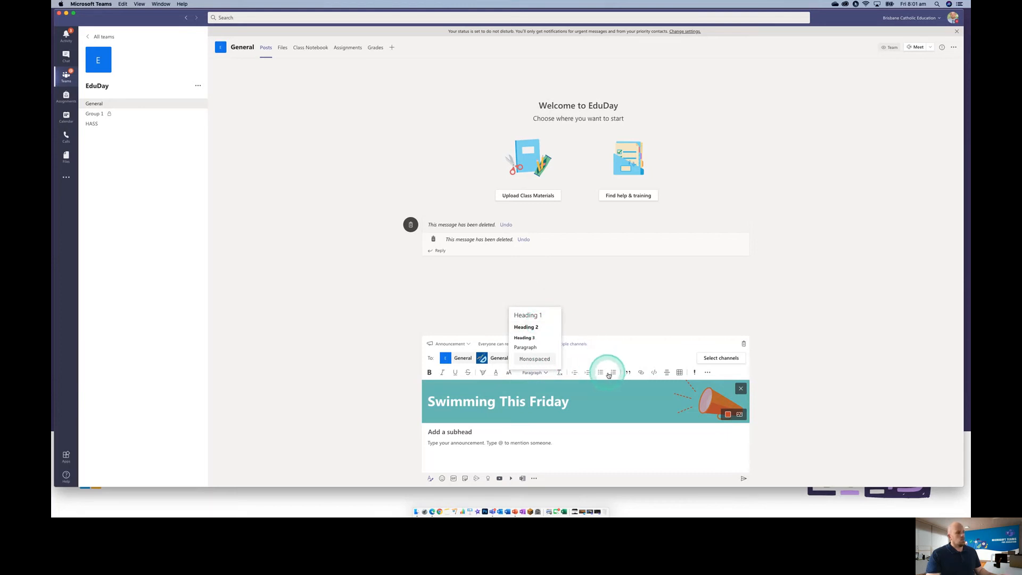
{"action": "left_click", "coordinate": [694, 373]}
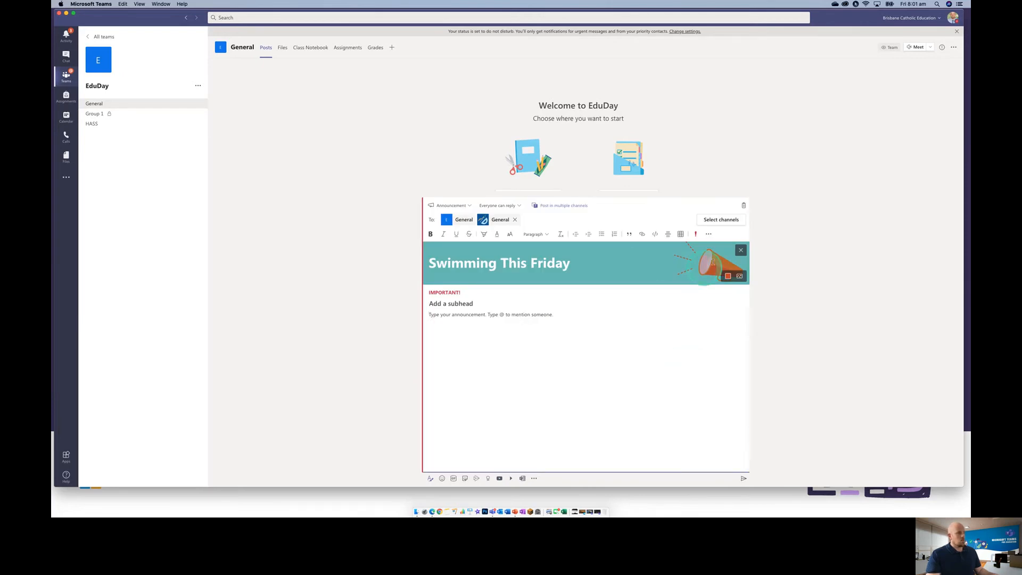
{"action": "left_click", "coordinate": [707, 234]}
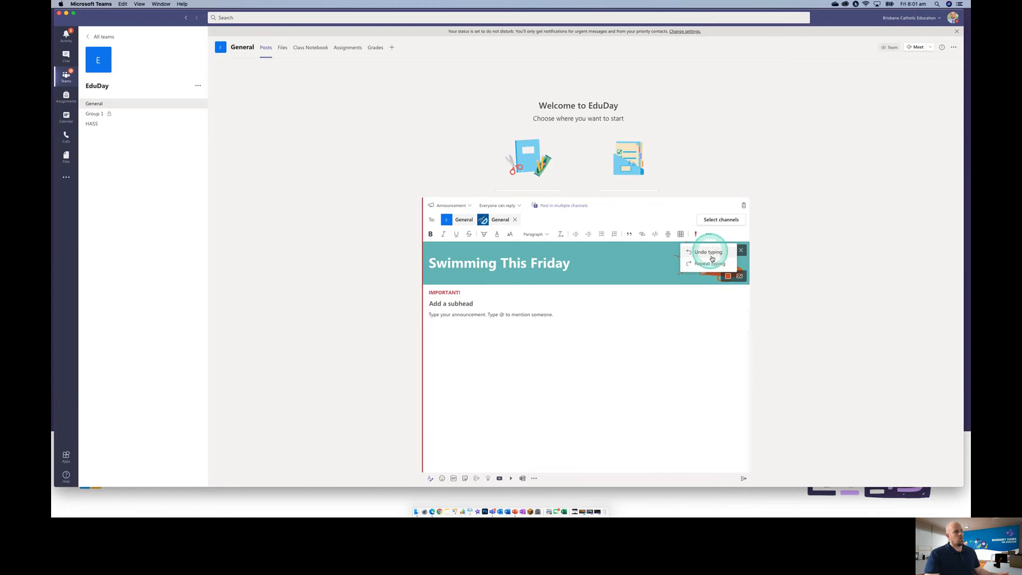
{"action": "left_click", "coordinate": [618, 364]}
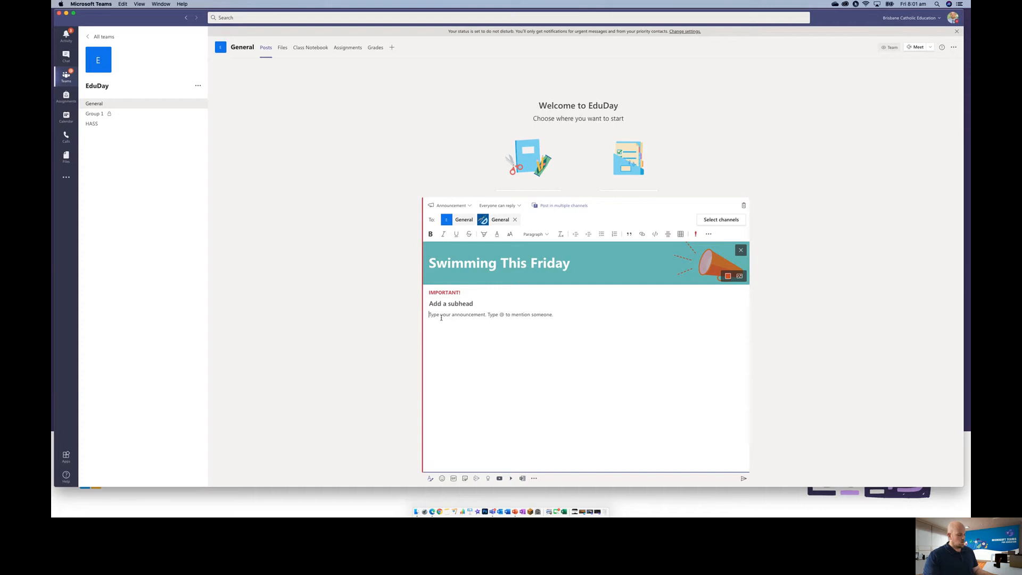
Insert a mention of the EduDay team in the announcement body
{"action": "left_click", "coordinate": [441, 318]}
{"action": "type", "text": "@"}
{"action": "left_click", "coordinate": [441, 318]}
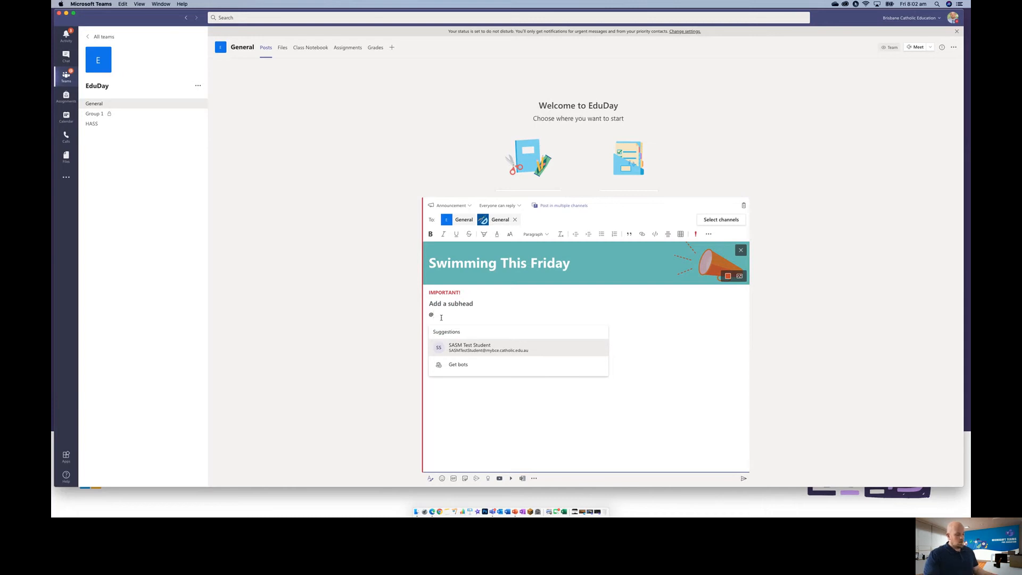
{"action": "type", "text": "edu"}
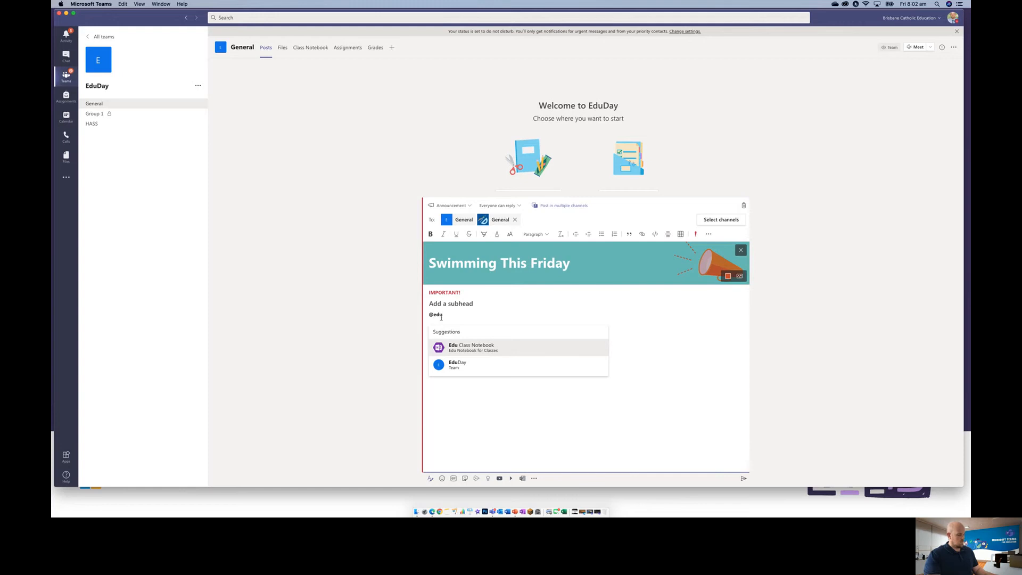
{"action": "type", "text": "day"}
{"action": "left_click", "coordinate": [457, 347]}
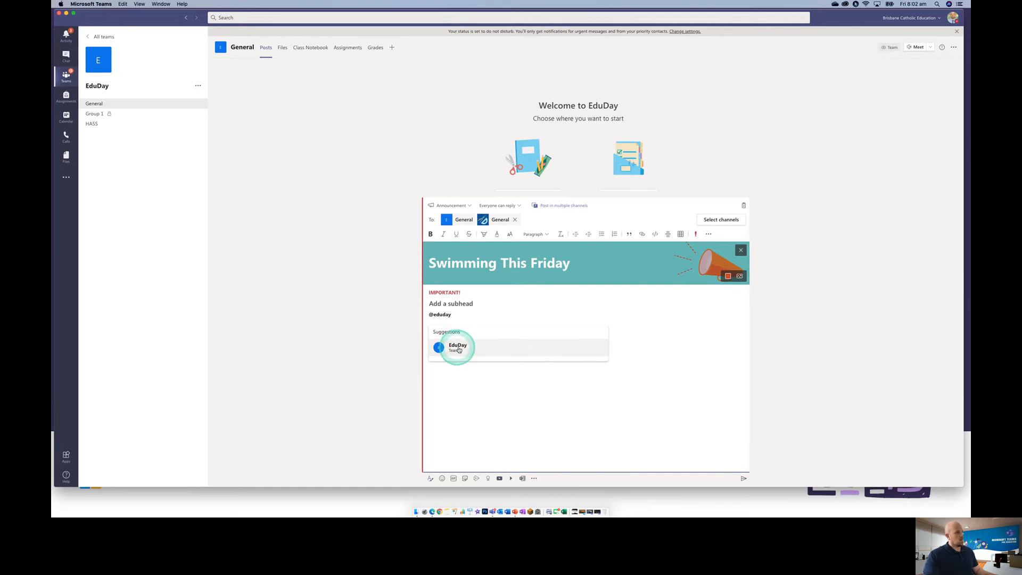
{"action": "left_click", "coordinate": [464, 344]}
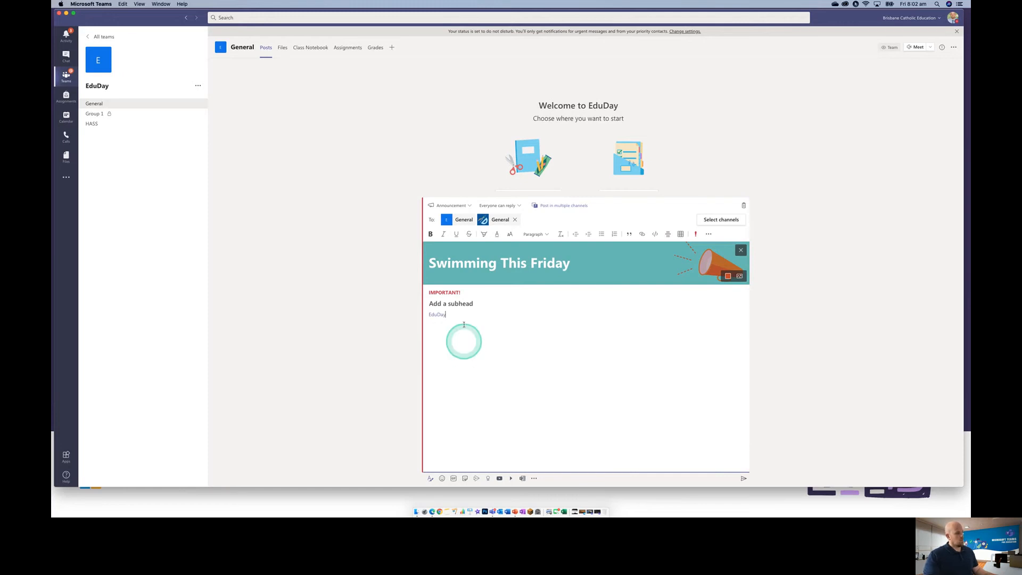
Try to add "and" with a second mention after the EduDay mention, and clear the message body
{"action": "left_click", "coordinate": [464, 318]}
{"action": "type", "text": "and"}
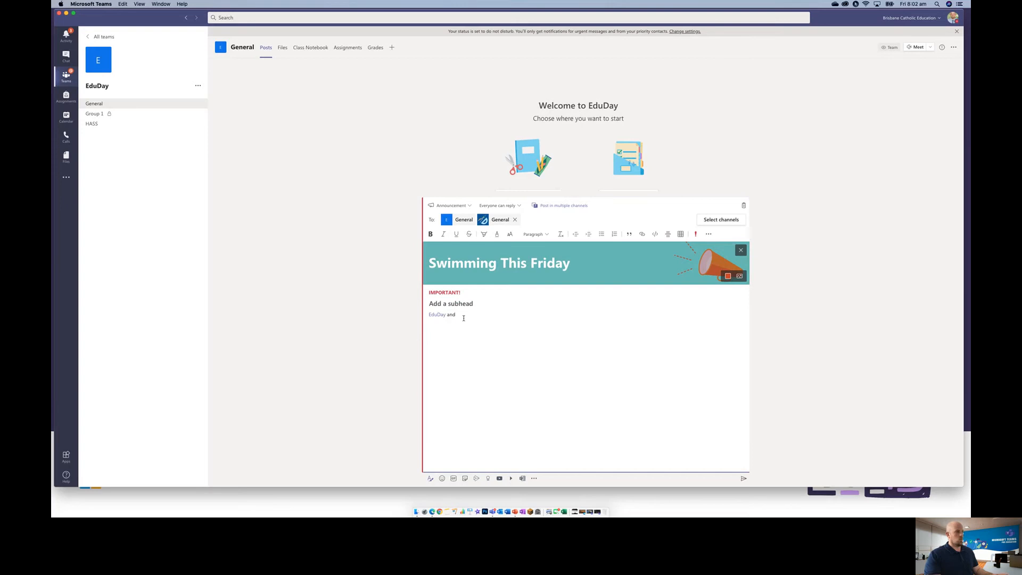
{"action": "left_click", "coordinate": [464, 317]}
{"action": "type", "text": "@"}
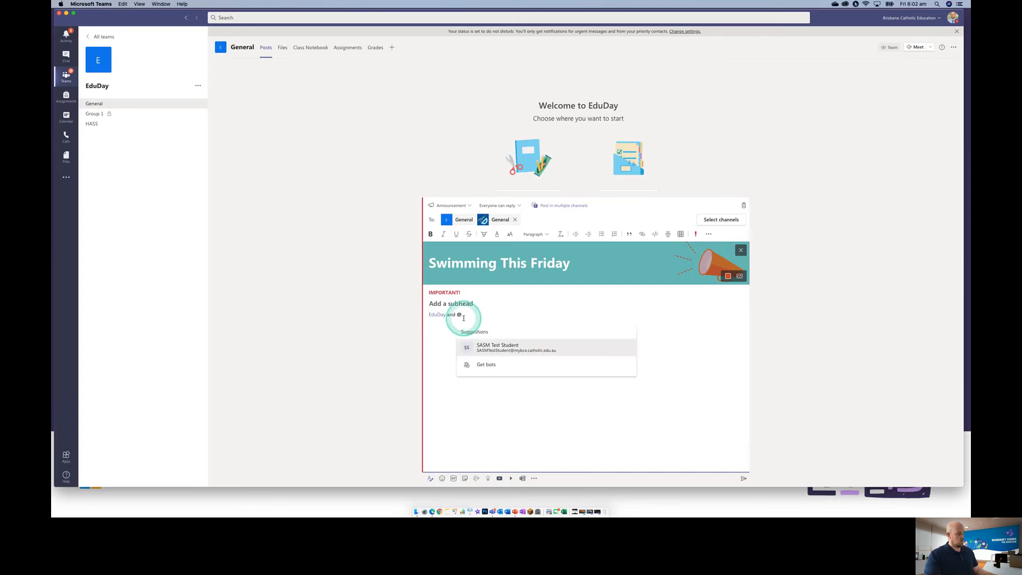
{"action": "type", "text": "nath"}
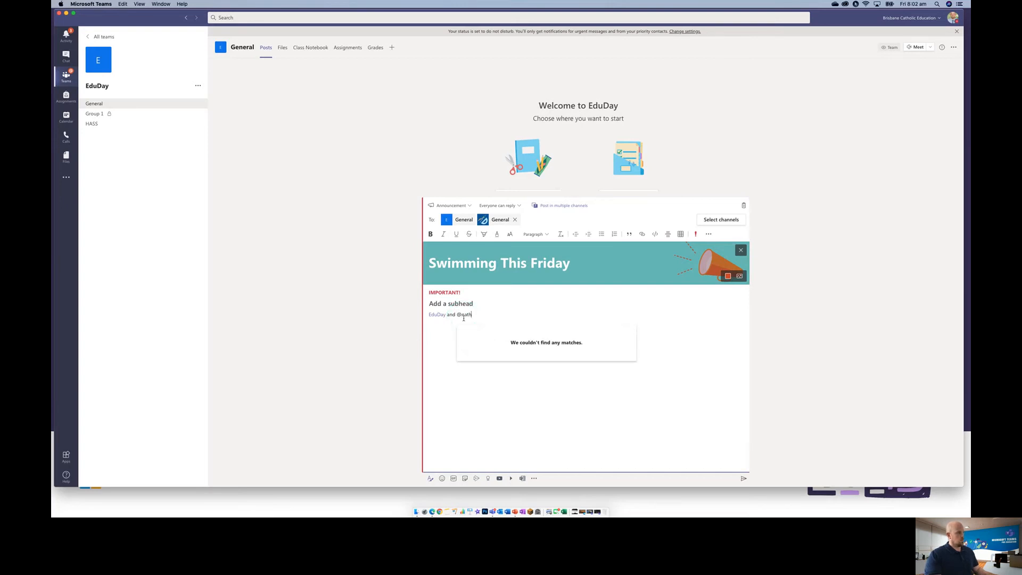
{"action": "key", "text": "BackSpace"}
{"action": "key", "text": "BackSpace"}
{"action": "key", "text": "BackSpace"}
{"action": "key", "text": "BackSpace"}
{"action": "key", "text": "BackSpace"}
{"action": "key", "text": "BackSpace"}
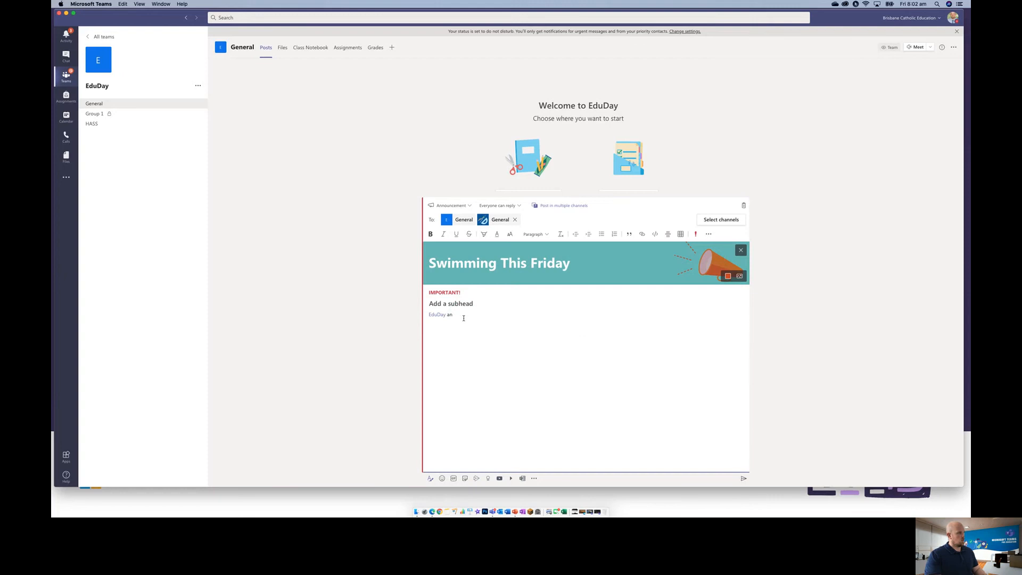
{"action": "key", "text": "BackSpace"}
Insert a mention of the General channel at the start of the announcement body
{"action": "left_click", "coordinate": [463, 317]}
{"action": "type", "text": "@"}
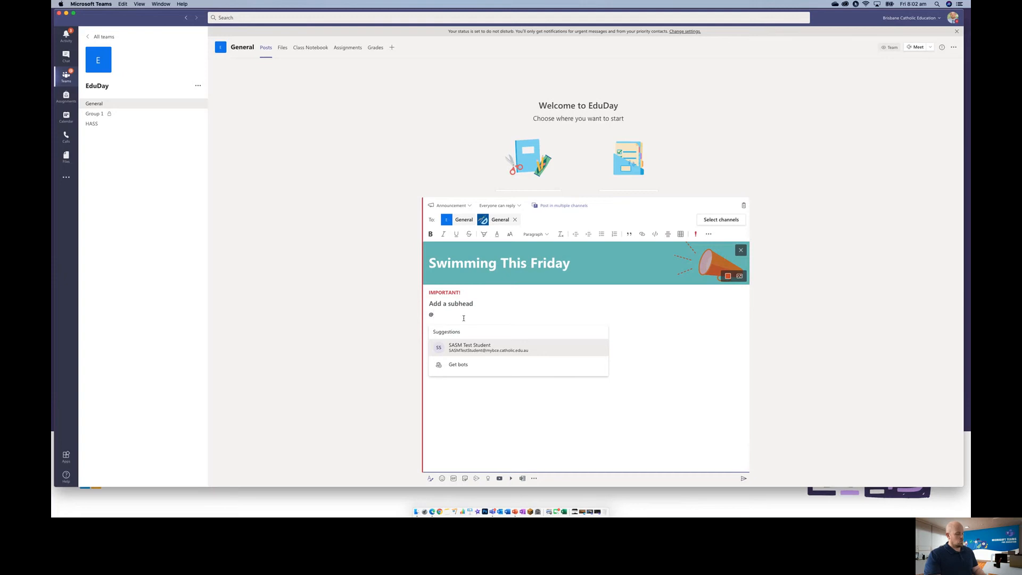
{"action": "type", "text": "gener"}
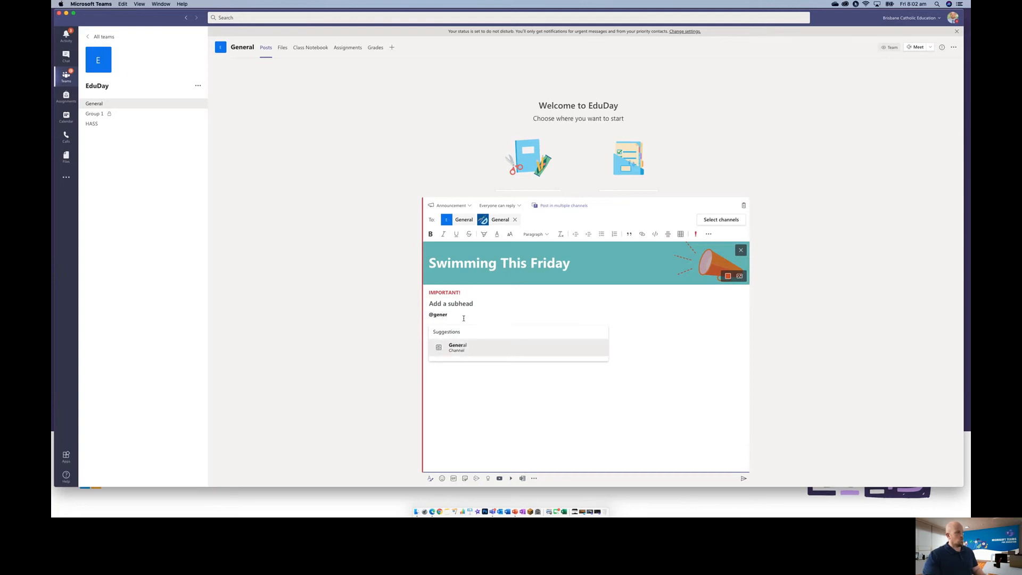
{"action": "left_click", "coordinate": [478, 348]}
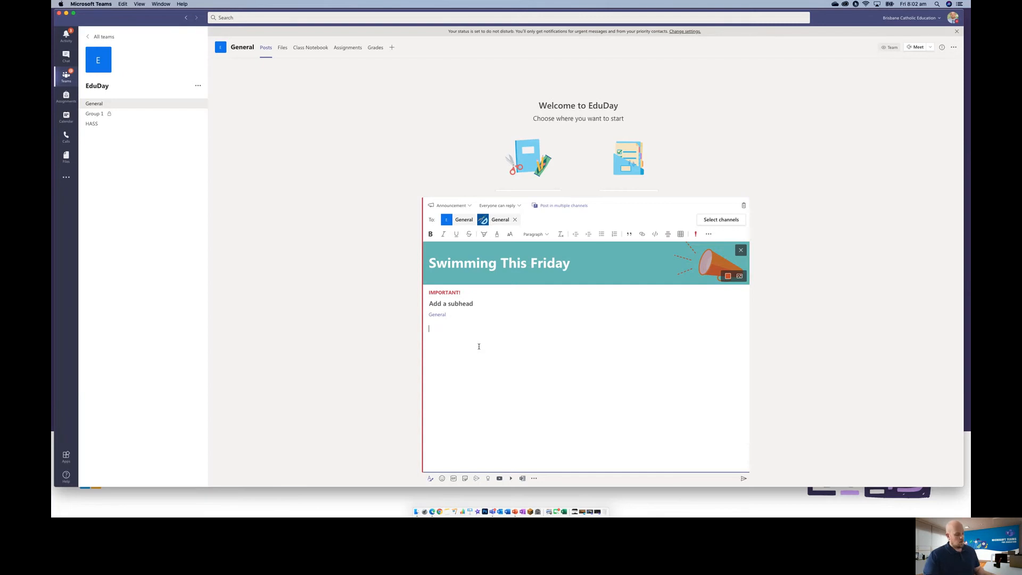
Write "Don't forget it's swimming day on Friday" below the General channel mention
{"action": "left_click", "coordinate": [479, 346]}
{"action": "type", "text": "D"}
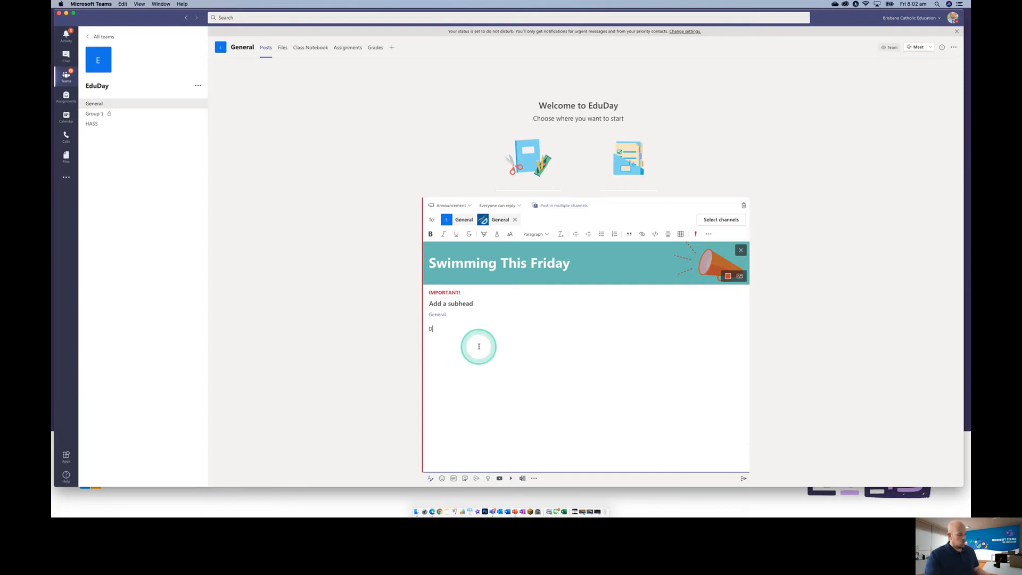
{"action": "type", "text": "on't forget it's swim"}
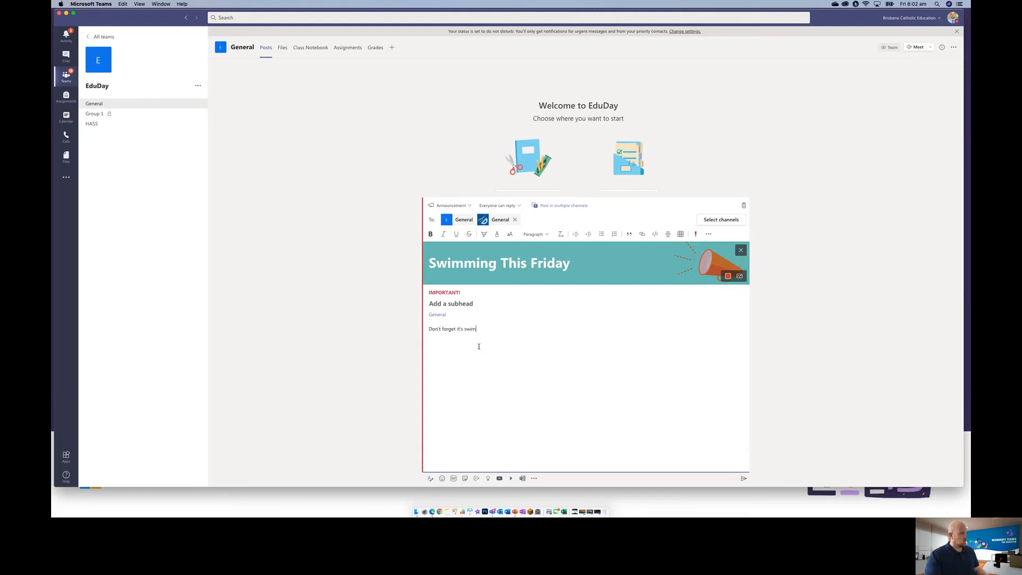
{"action": "type", "text": "ming day on Friday"}
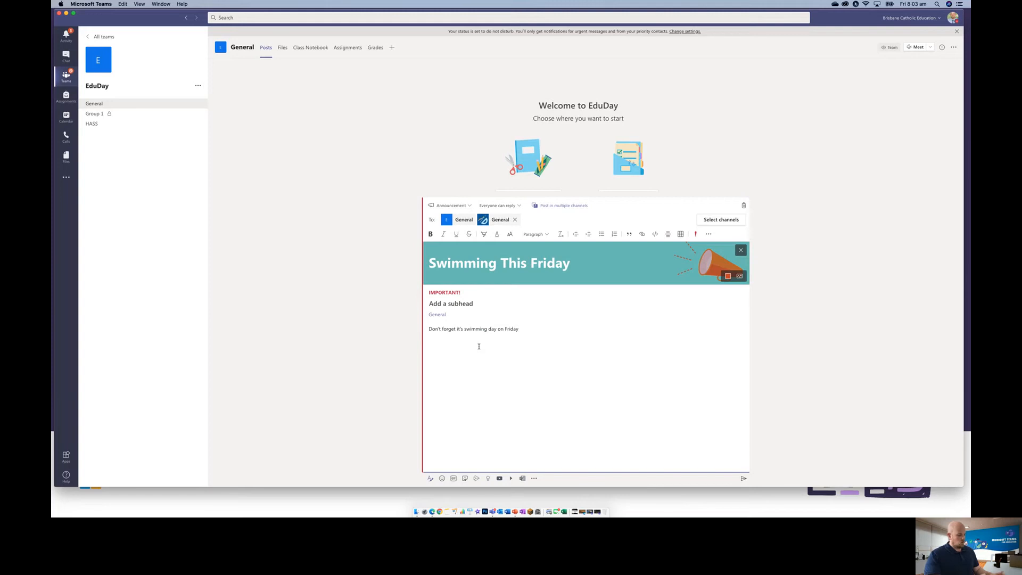
Add the line "Please bring" with a bulleted list beneath it containing the item "Hat" and an empty second bullet
{"action": "left_click", "coordinate": [478, 346]}
{"action": "type", "text": "Pl"}
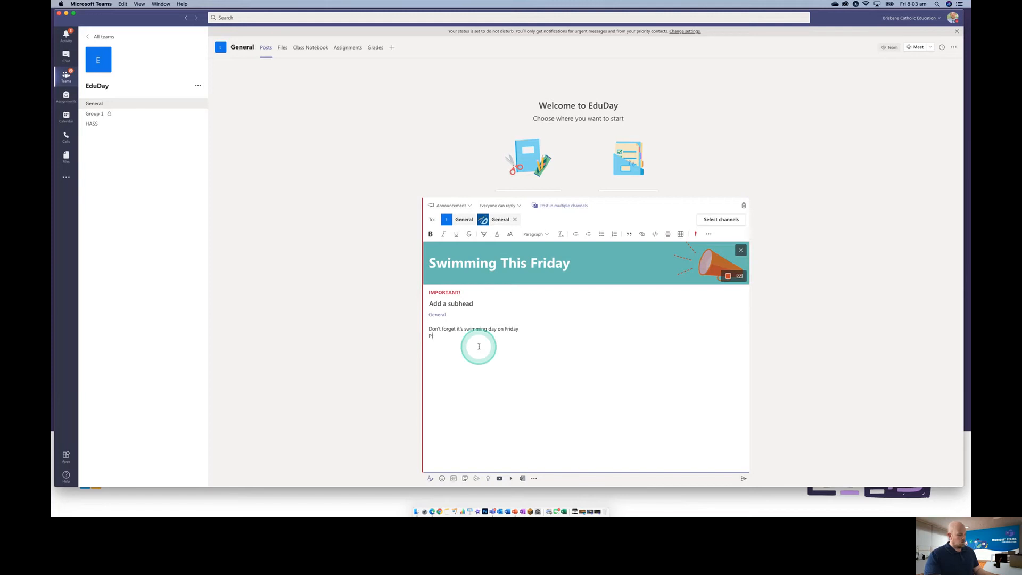
{"action": "type", "text": "ease bring"}
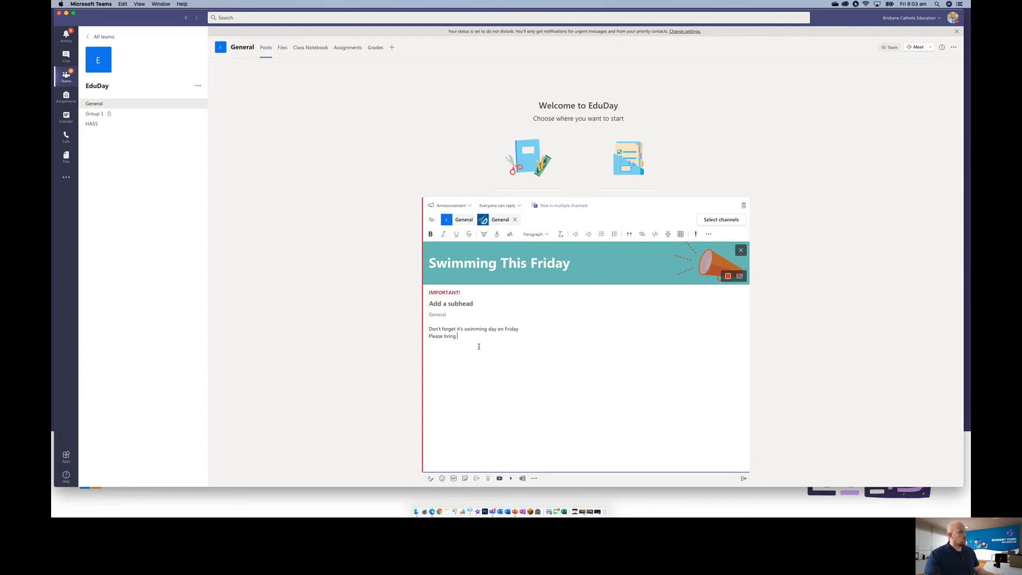
{"action": "left_click", "coordinate": [602, 235]}
{"action": "type", "text": "Sun"}
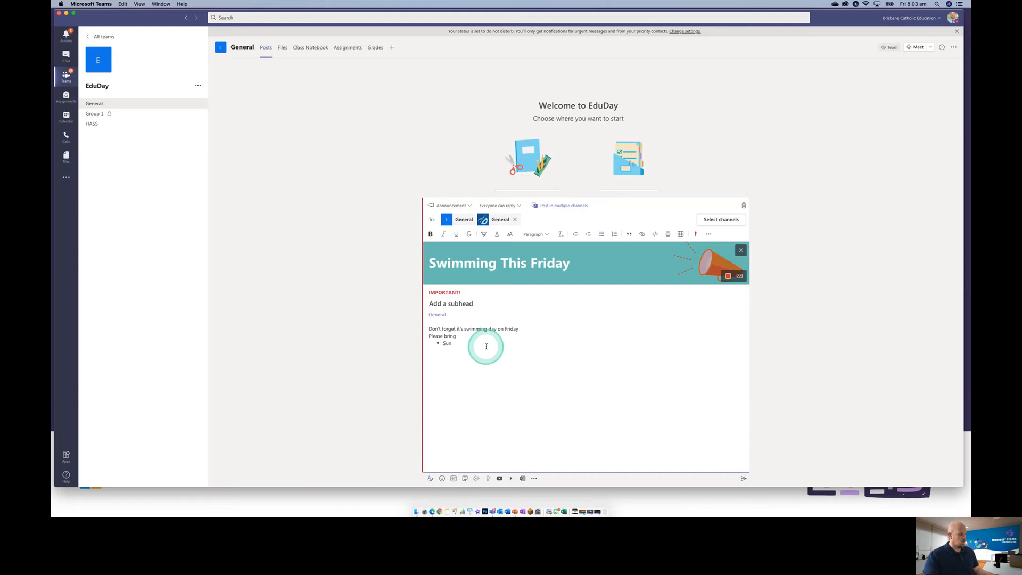
{"action": "left_click", "coordinate": [486, 346]}
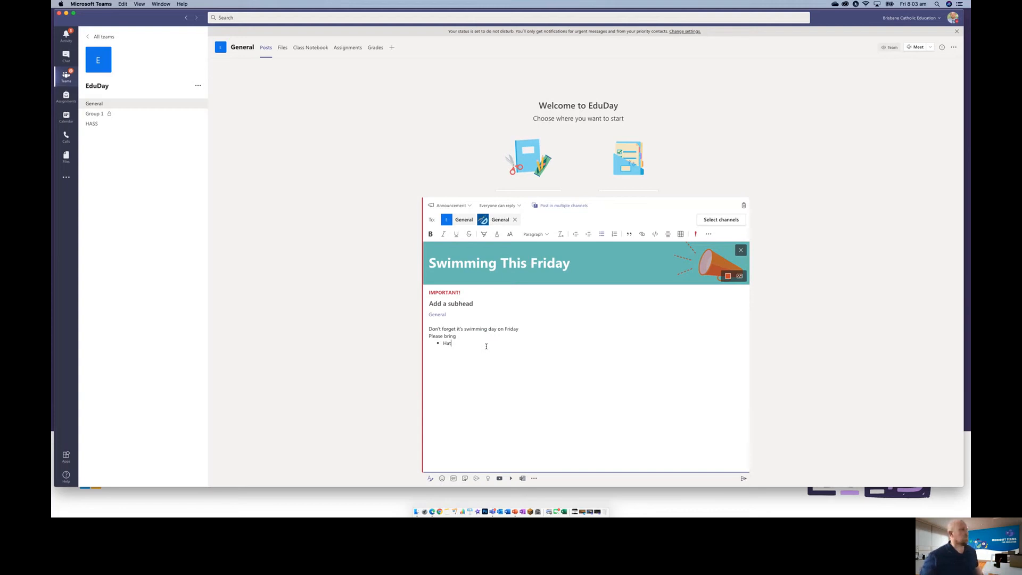
{"action": "key", "text": "Return"}
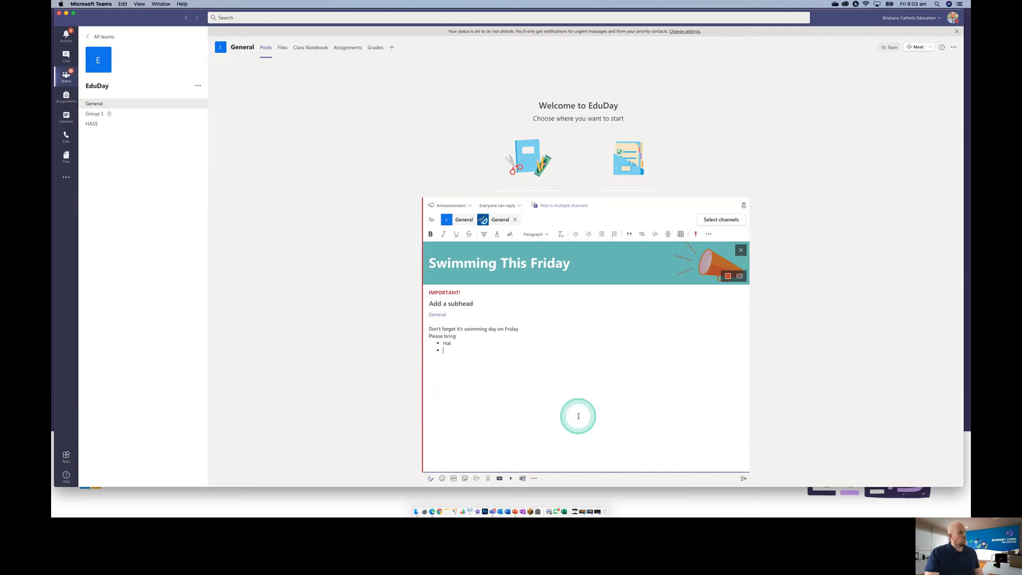
Remove the demo class's General channel from the destinations and send the swimming announcement
{"action": "left_click", "coordinate": [514, 220]}
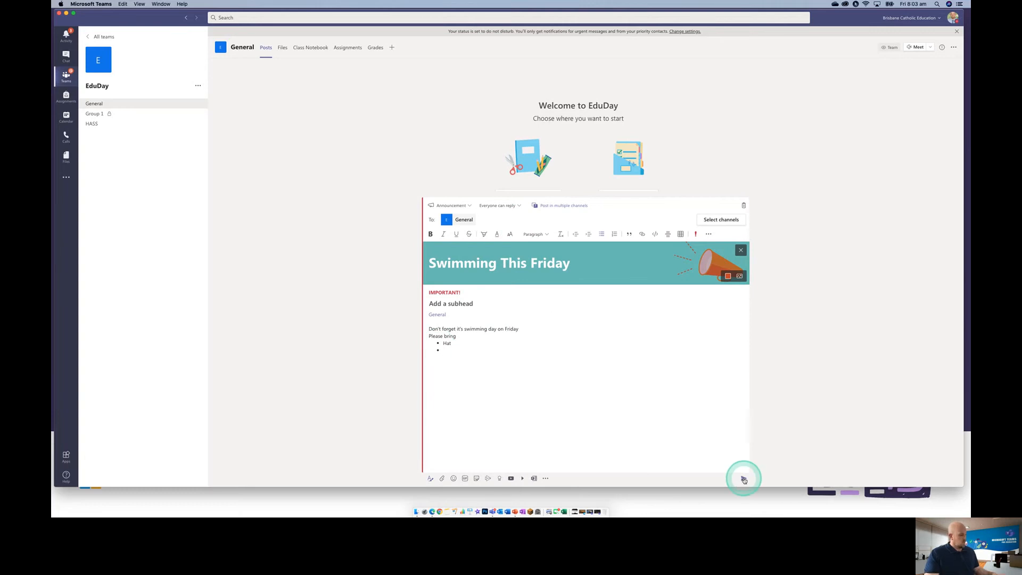
{"action": "left_click", "coordinate": [743, 479]}
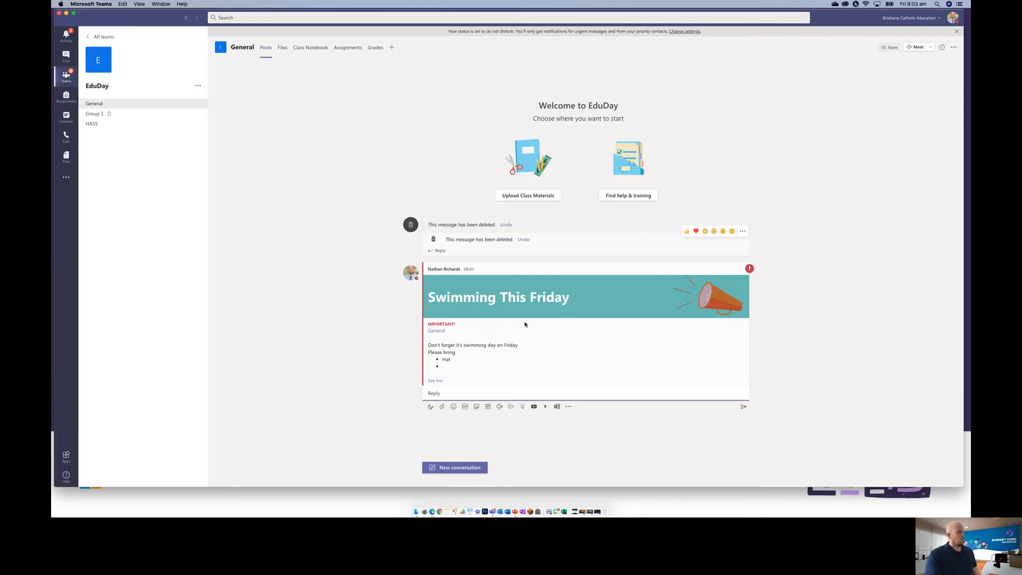
{"action": "left_click", "coordinate": [538, 321]}
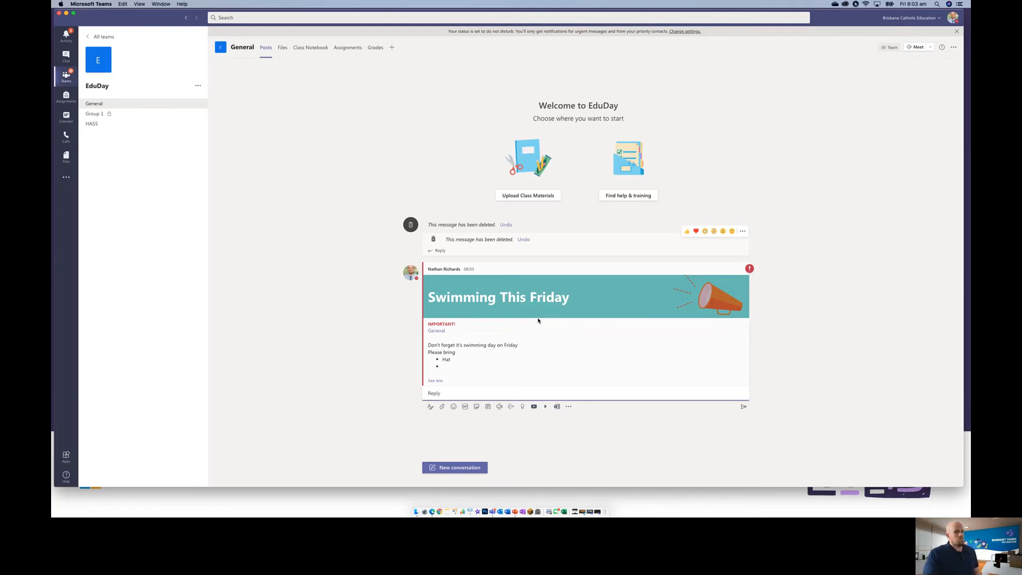
{"action": "left_click", "coordinate": [337, 415]}
{"action": "left_click", "coordinate": [430, 261]}
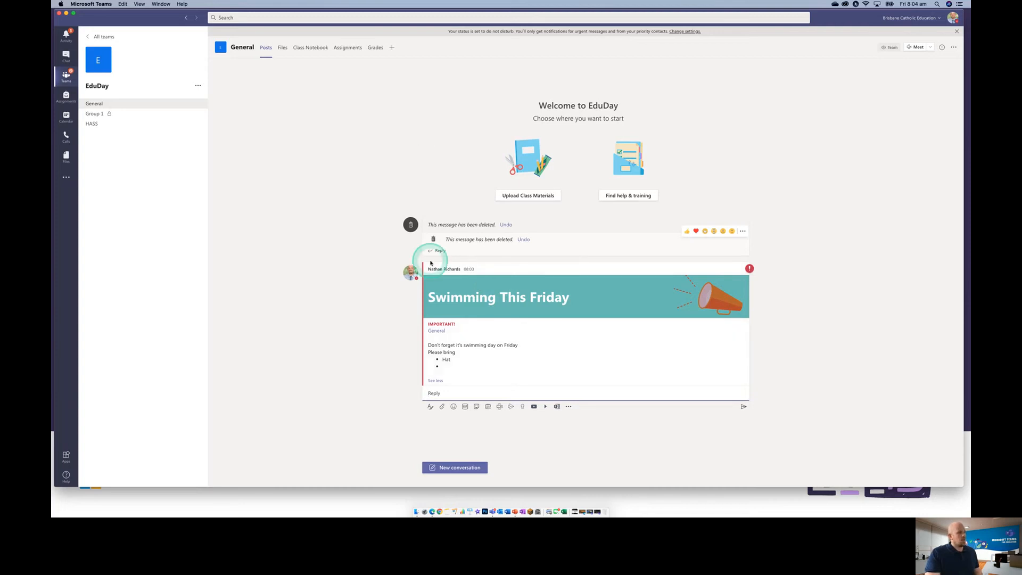
{"action": "left_click", "coordinate": [529, 378]}
{"action": "left_click", "coordinate": [498, 368]}
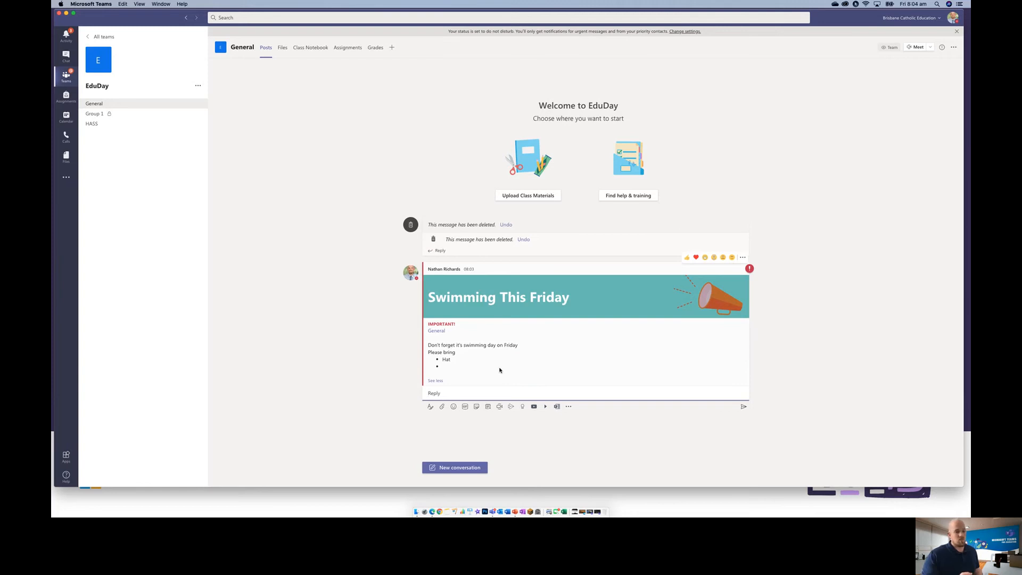
{"action": "left_click", "coordinate": [506, 371]}
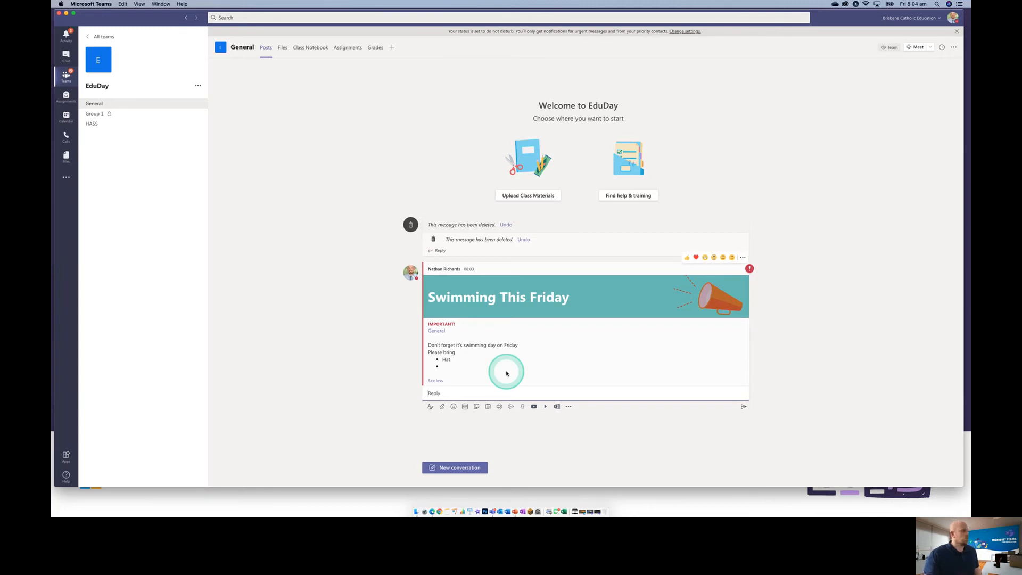
{"action": "left_click", "coordinate": [507, 373]}
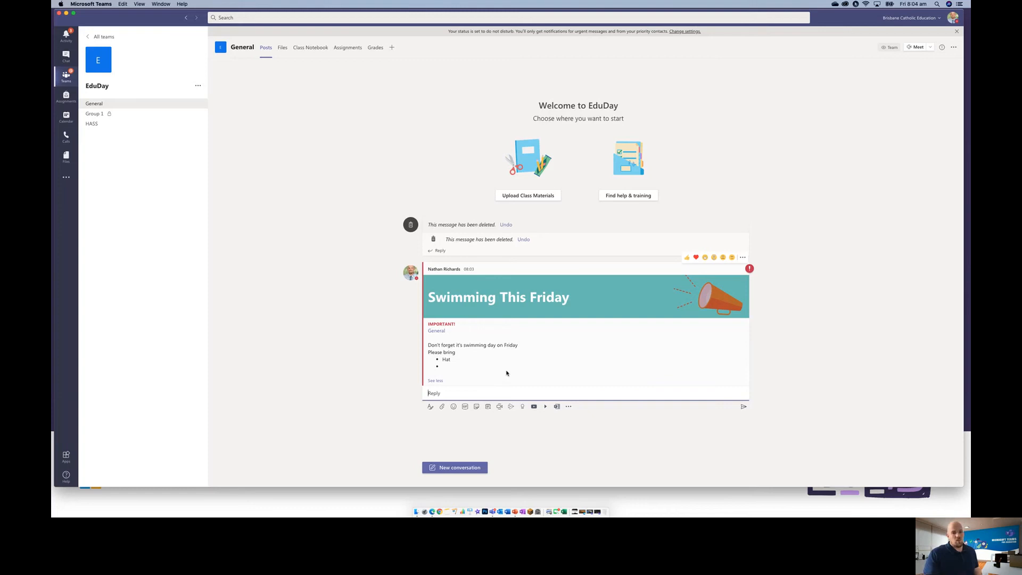
{"action": "left_click", "coordinate": [252, 288]}
{"action": "left_click", "coordinate": [169, 259]}
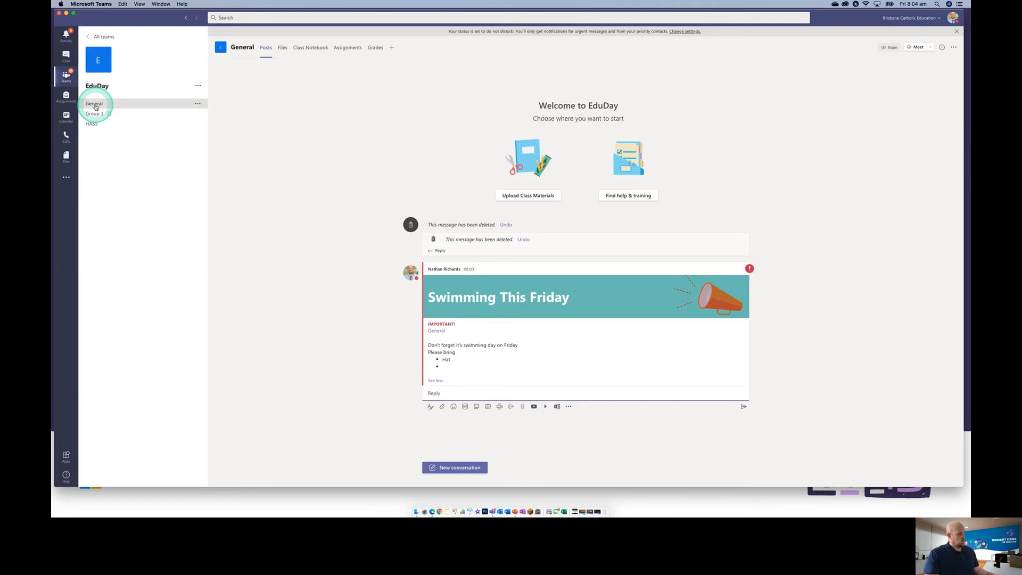
Restrict the EduDay team's General channel so that only owners can post messages
{"action": "left_click", "coordinate": [198, 103]}
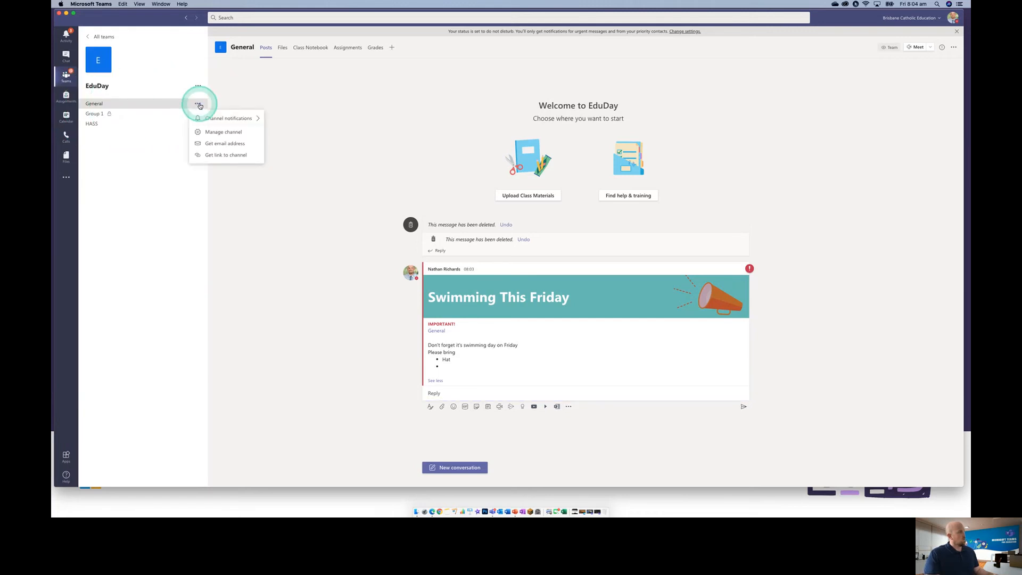
{"action": "left_click", "coordinate": [226, 133]}
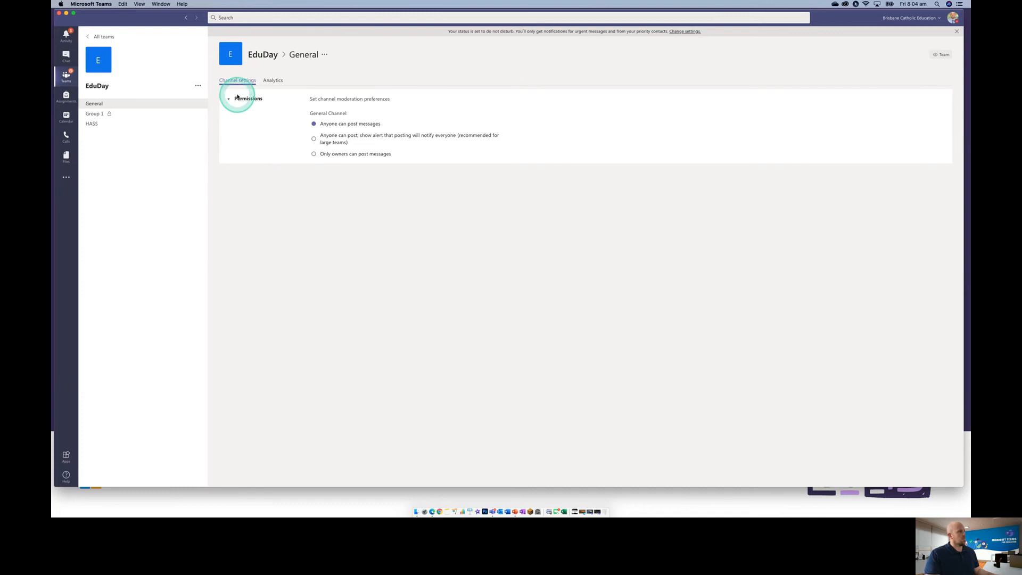
{"action": "left_click", "coordinate": [314, 154]}
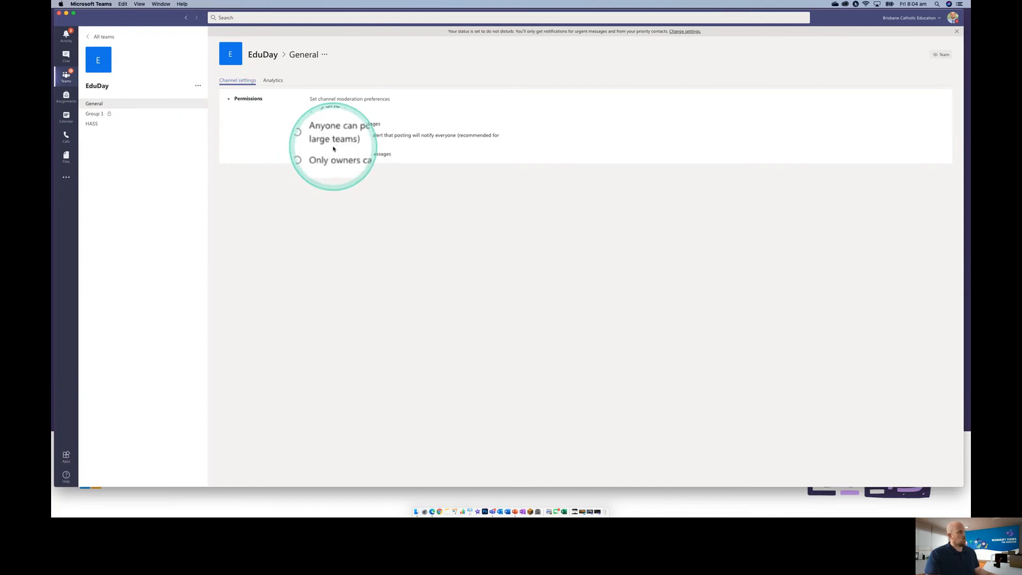
{"action": "left_click", "coordinate": [315, 153]}
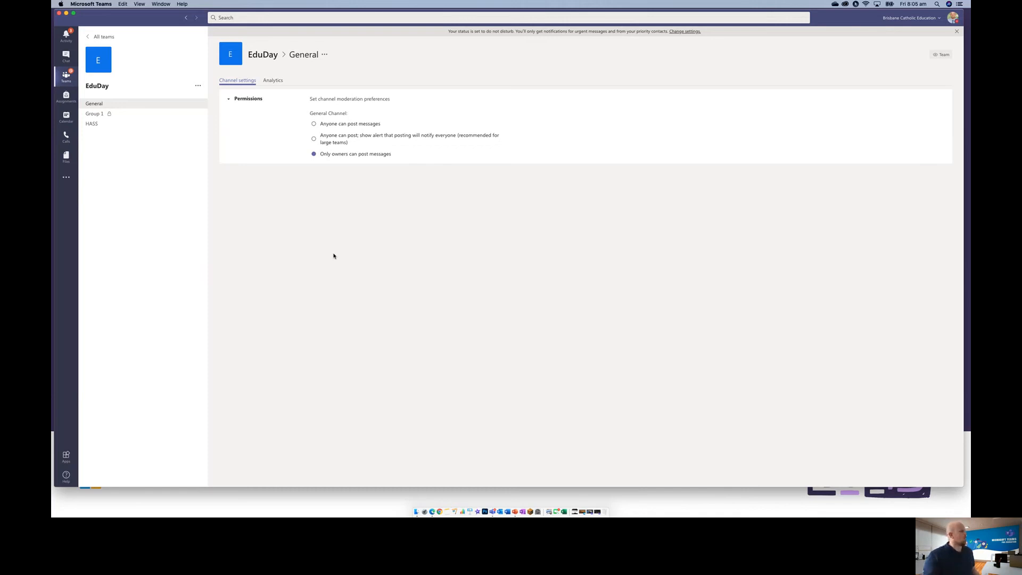
{"action": "left_click", "coordinate": [271, 214]}
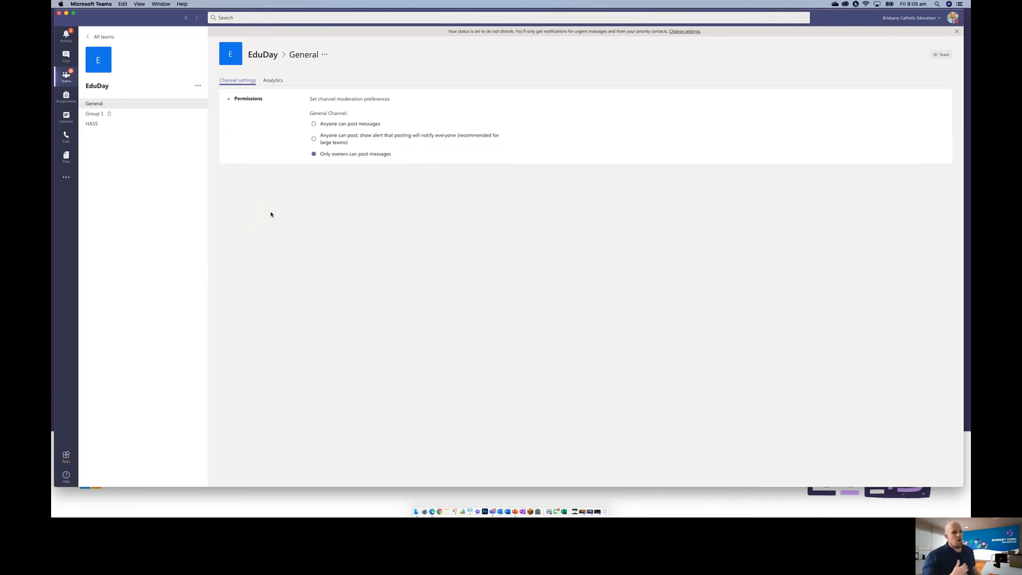
{"action": "left_click", "coordinate": [190, 160]}
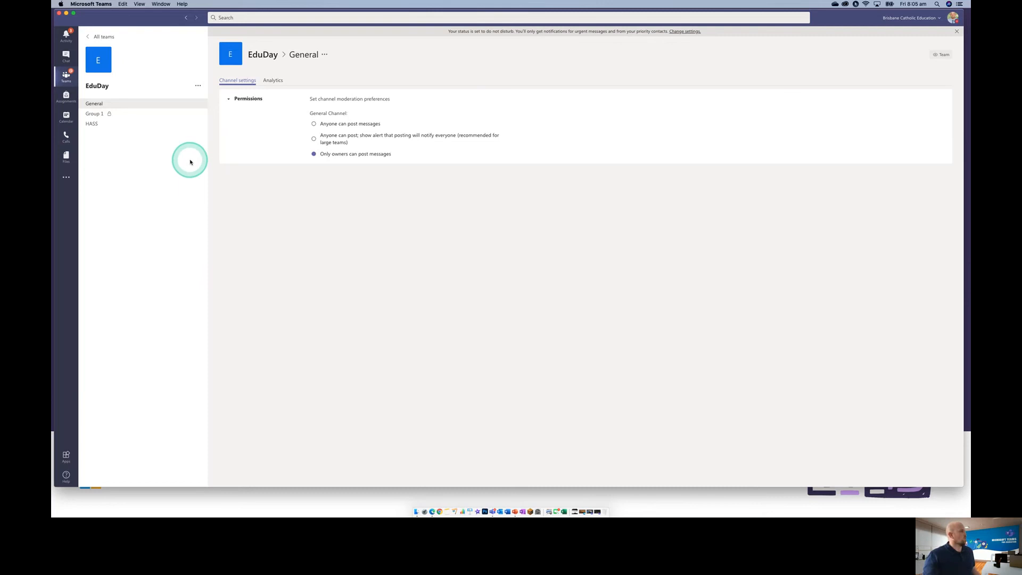
Turn on channel moderation for the HASS channel and check who its moderators are
{"action": "left_click", "coordinate": [95, 124]}
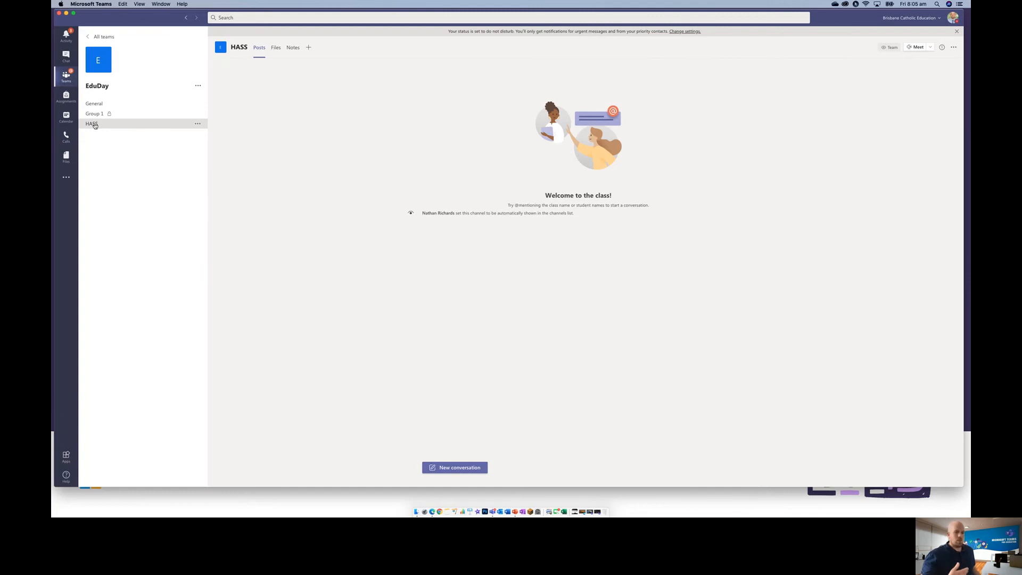
{"action": "left_click", "coordinate": [108, 126]}
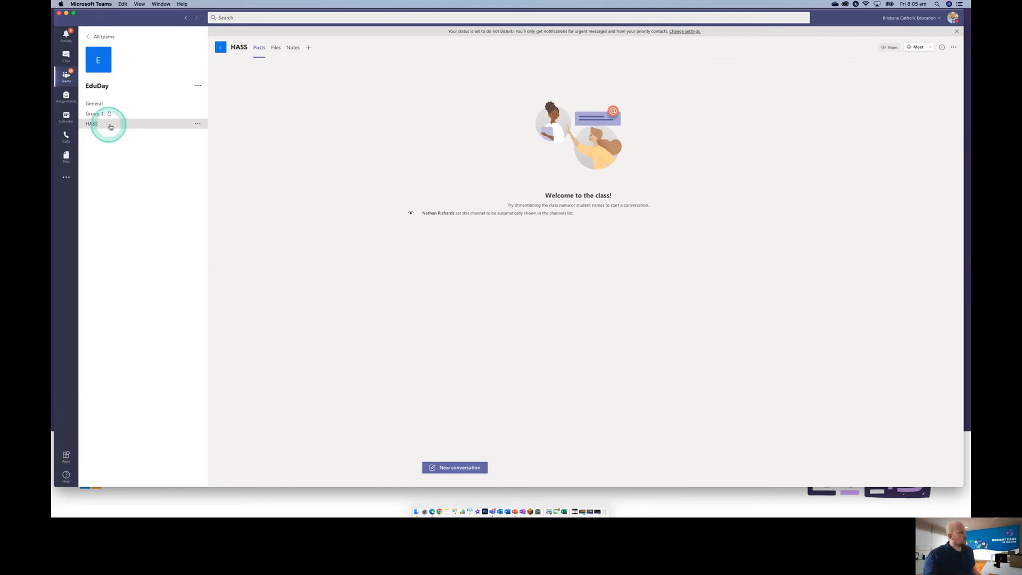
{"action": "left_click", "coordinate": [109, 126]}
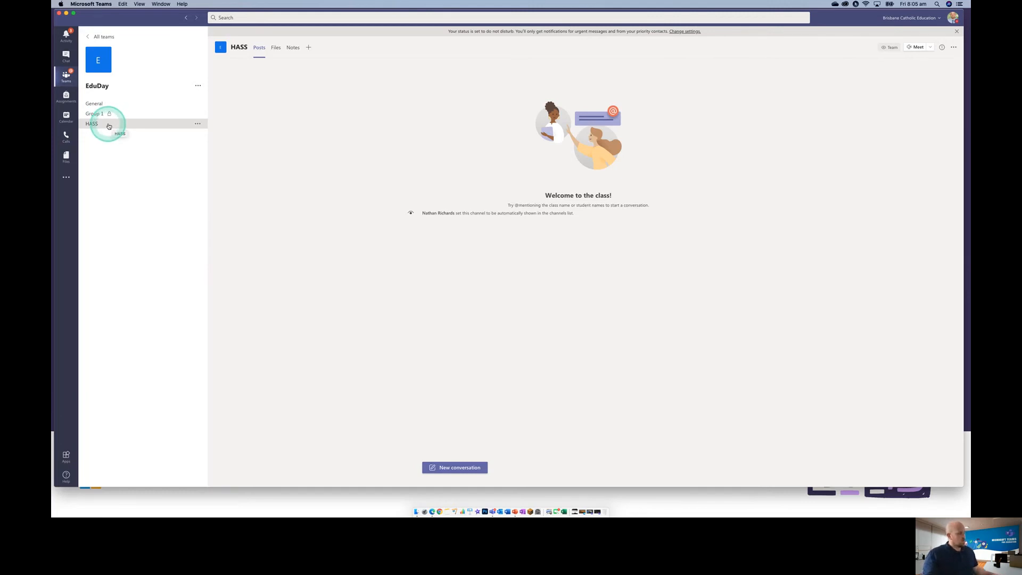
{"action": "left_click", "coordinate": [198, 126]}
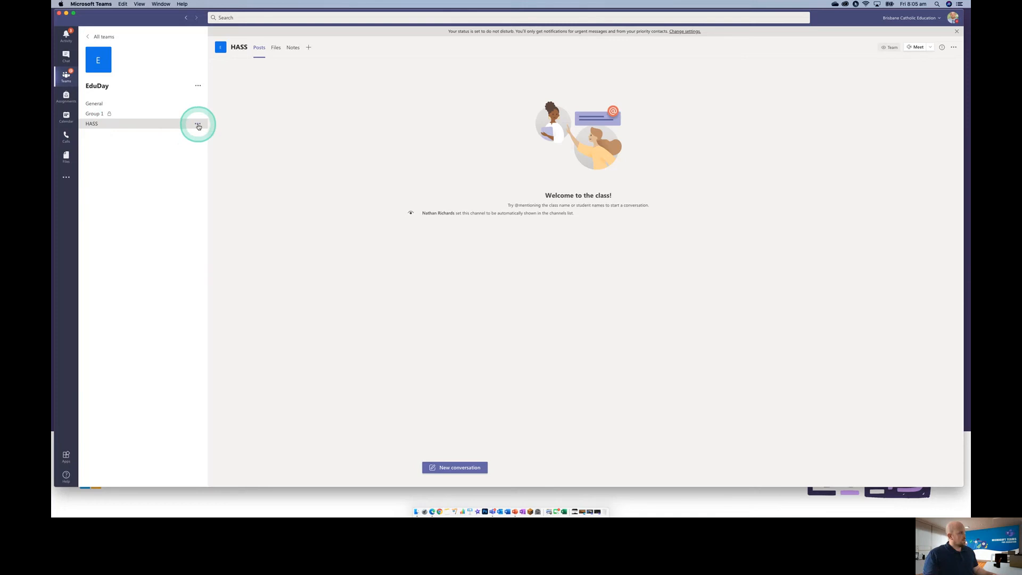
{"action": "left_click", "coordinate": [204, 167]}
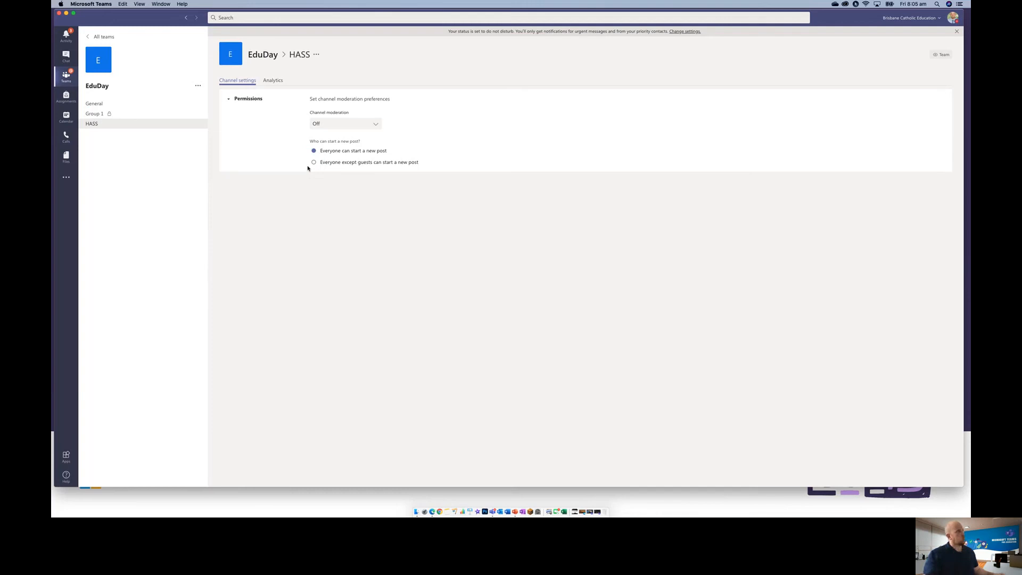
{"action": "left_click", "coordinate": [332, 129]}
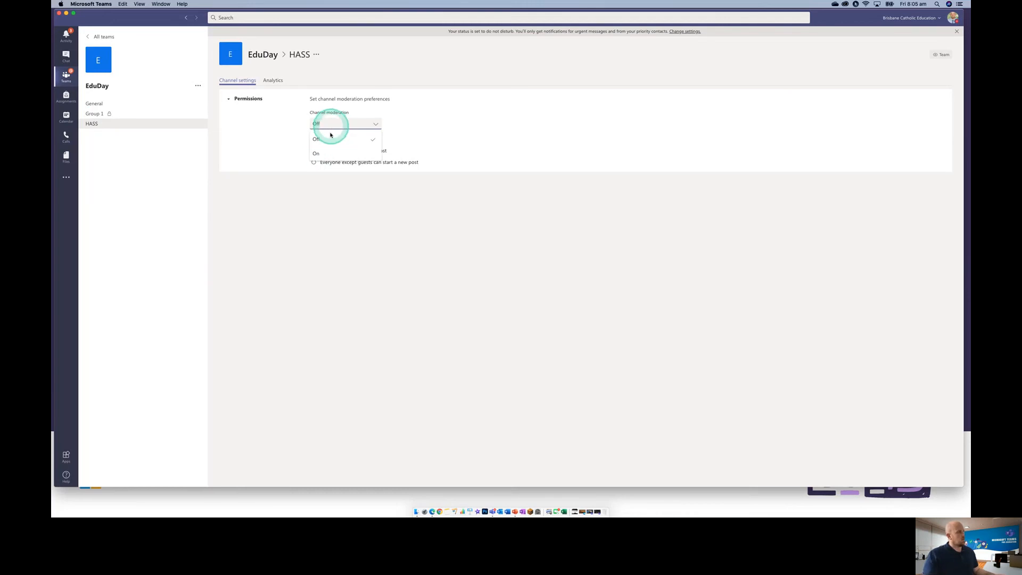
{"action": "left_click", "coordinate": [317, 154]}
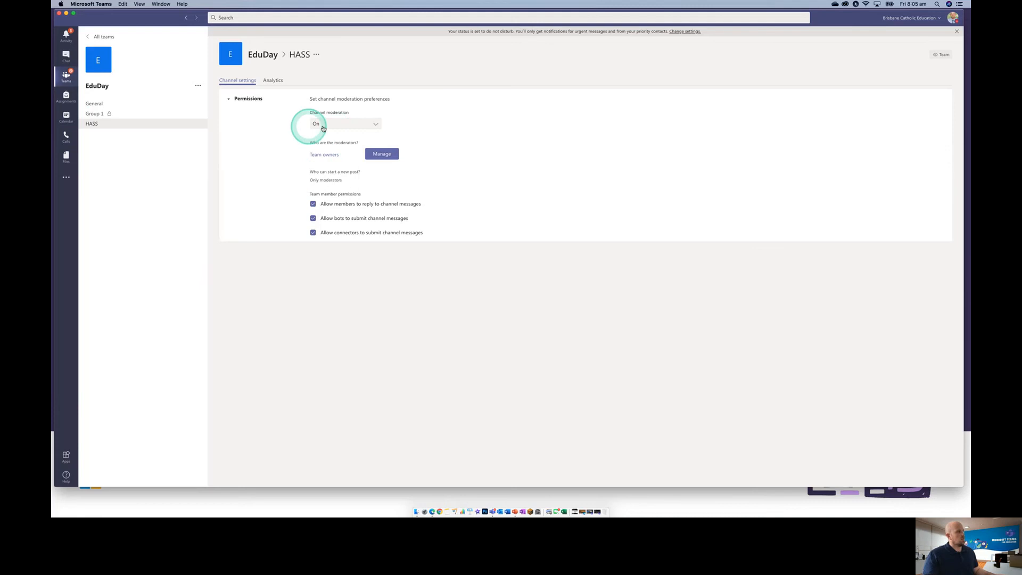
{"action": "left_click", "coordinate": [325, 155]}
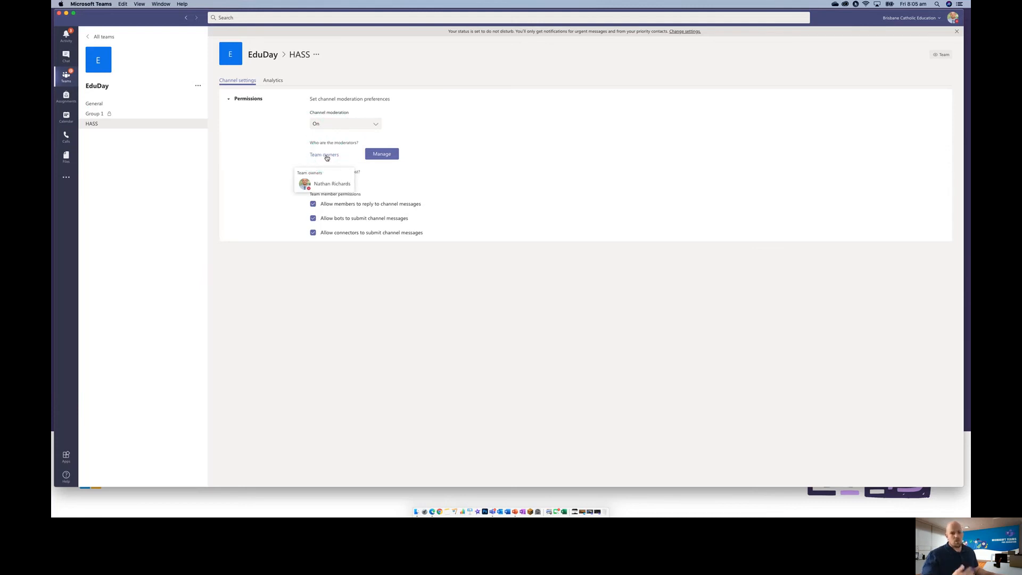
{"action": "left_click", "coordinate": [400, 163]}
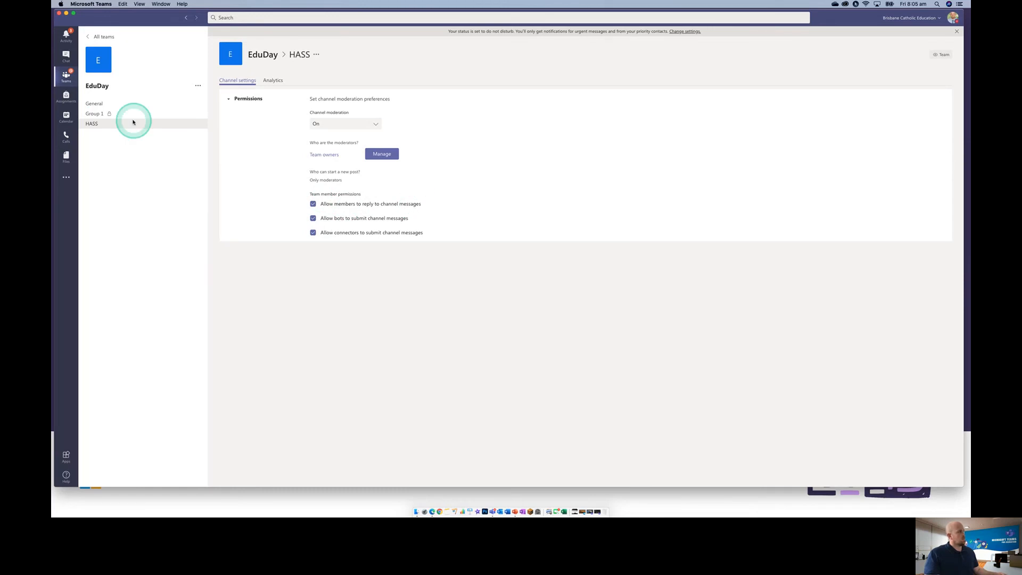
Start a new conversation in the HASS channel with expanded formatting and write "Please bring in materials for your projects" without a subject
{"action": "left_click", "coordinate": [89, 126]}
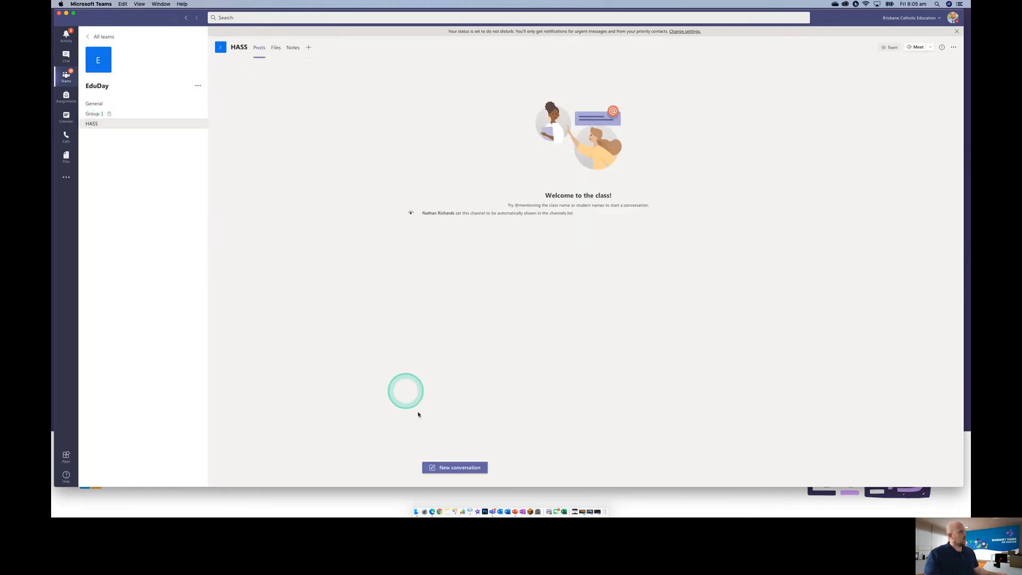
{"action": "left_click", "coordinate": [451, 471]}
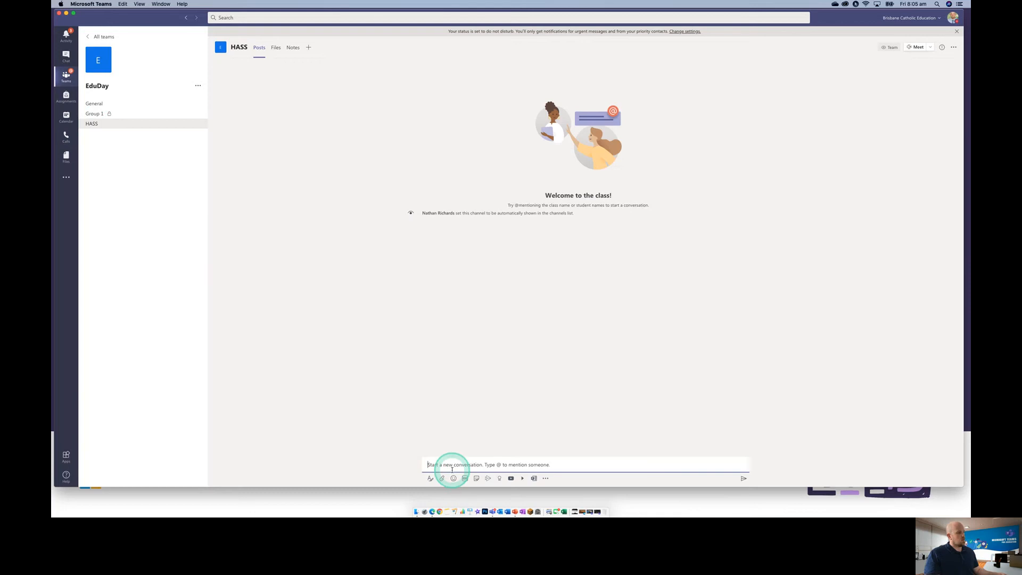
{"action": "left_click", "coordinate": [431, 476]}
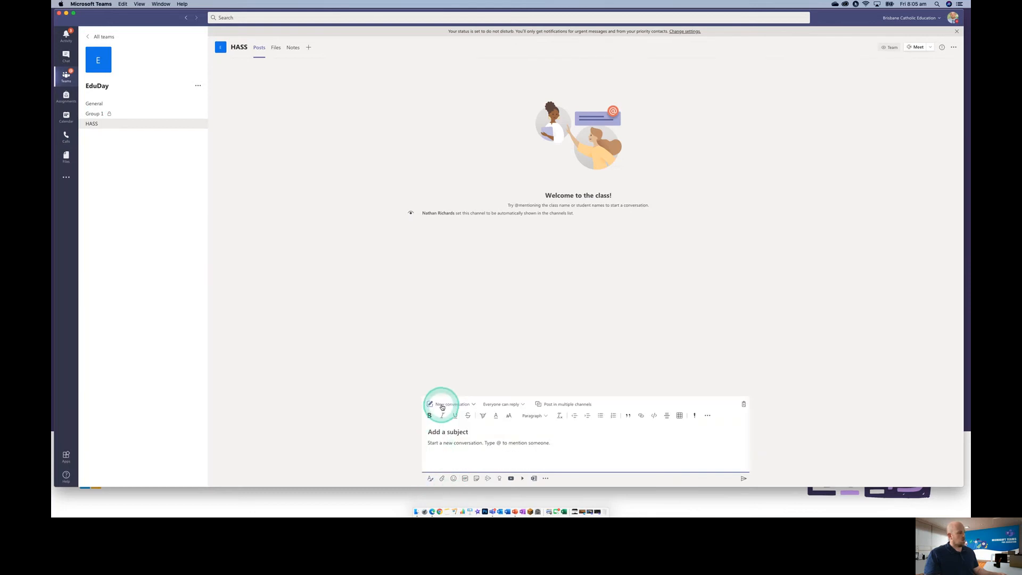
{"action": "left_click", "coordinate": [446, 432]}
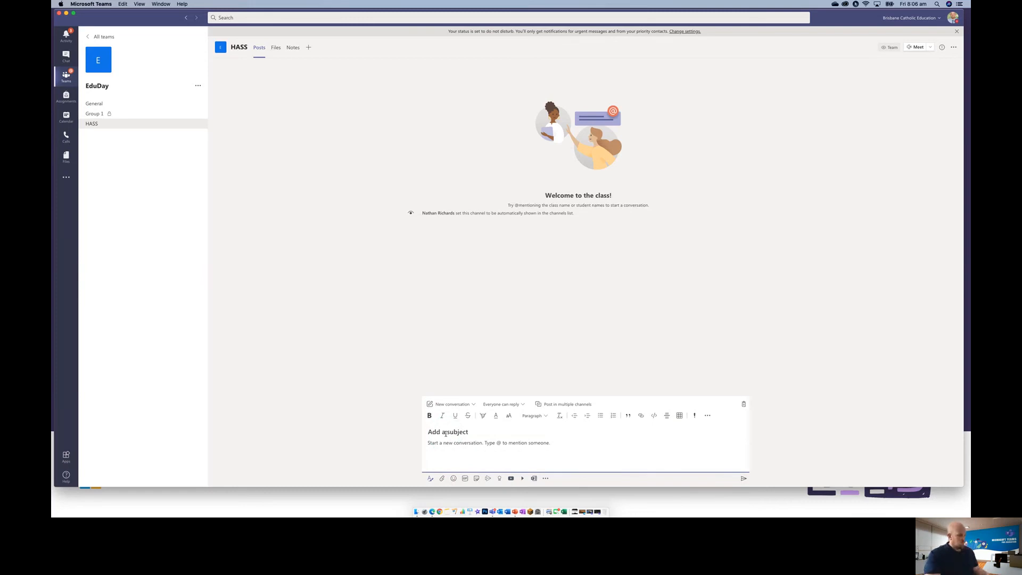
{"action": "left_click", "coordinate": [439, 440]}
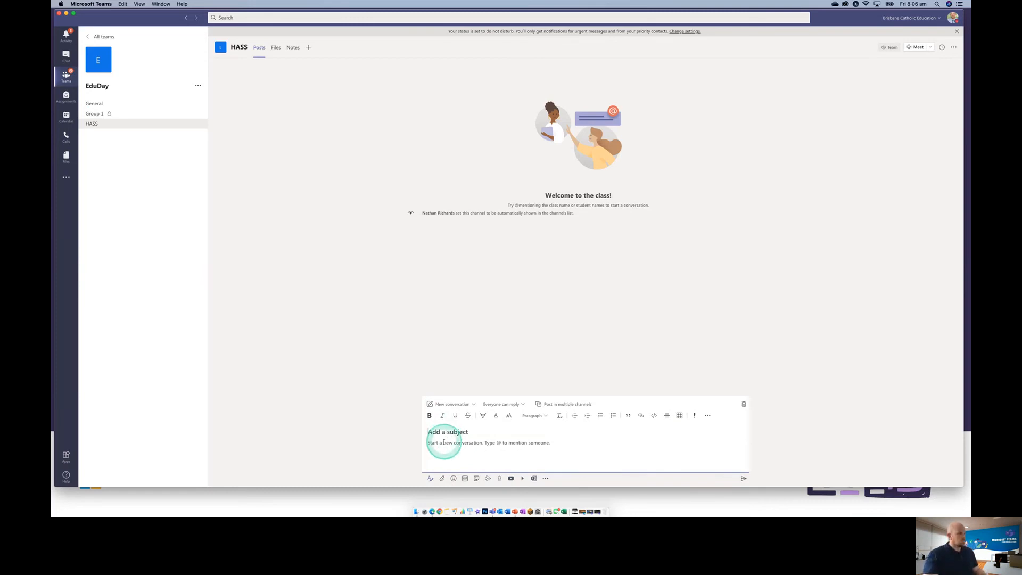
{"action": "left_click", "coordinate": [431, 445]}
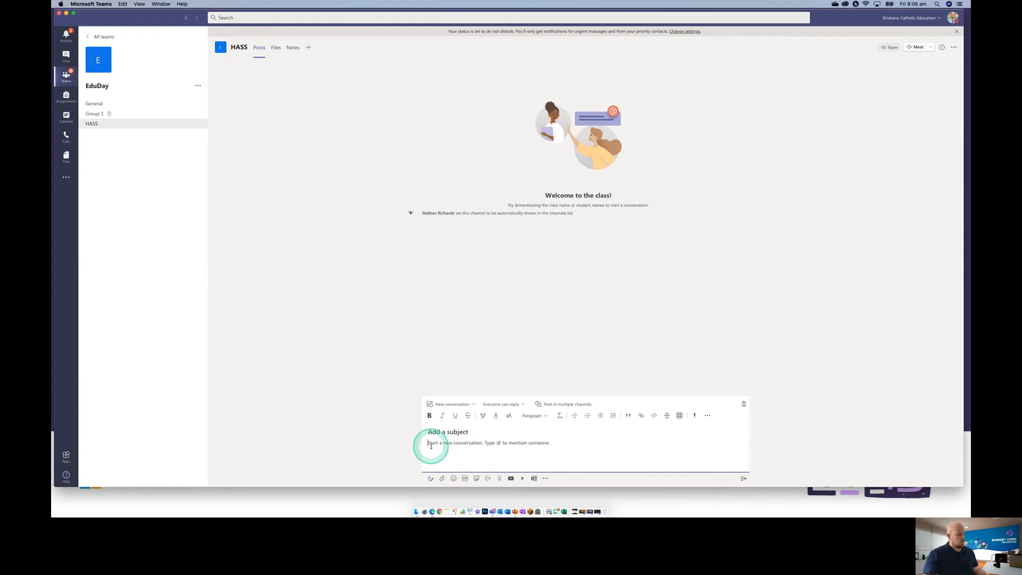
{"action": "left_click", "coordinate": [431, 446]}
{"action": "type", "text": "Pleas"}
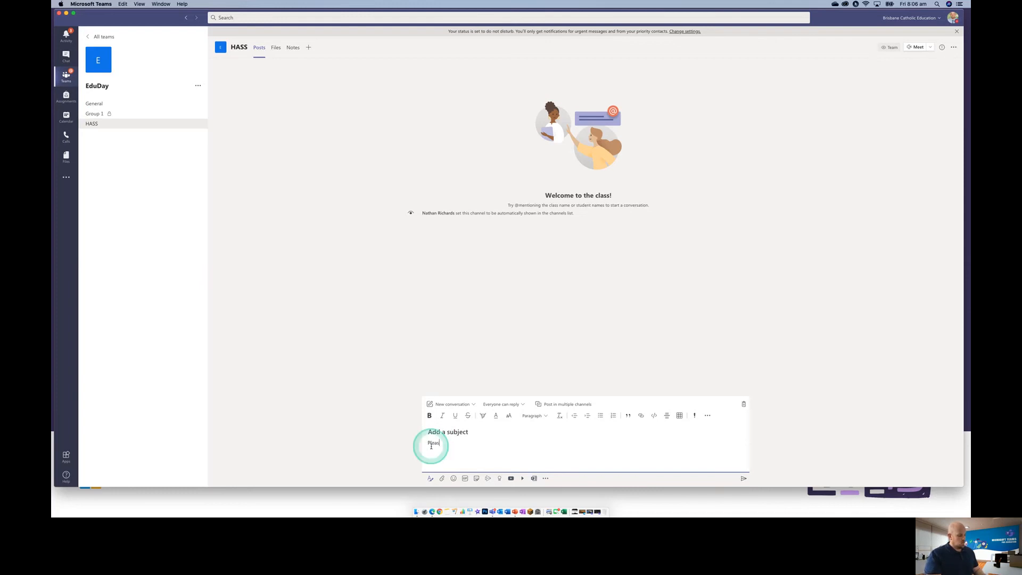
{"action": "type", "text": "e bring "}
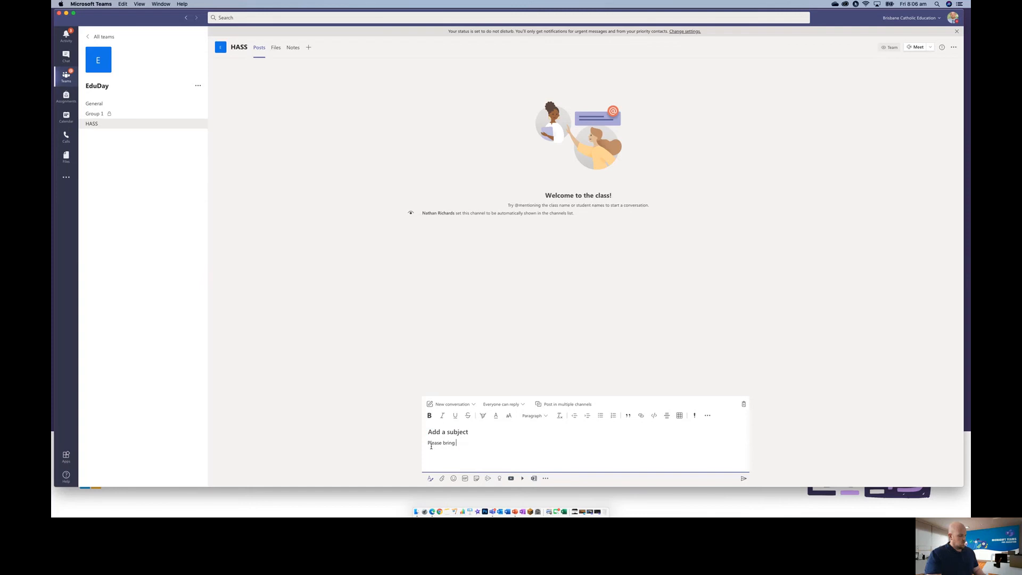
{"action": "type", "text": "in materials for your projects"}
{"action": "key", "text": "Return"}
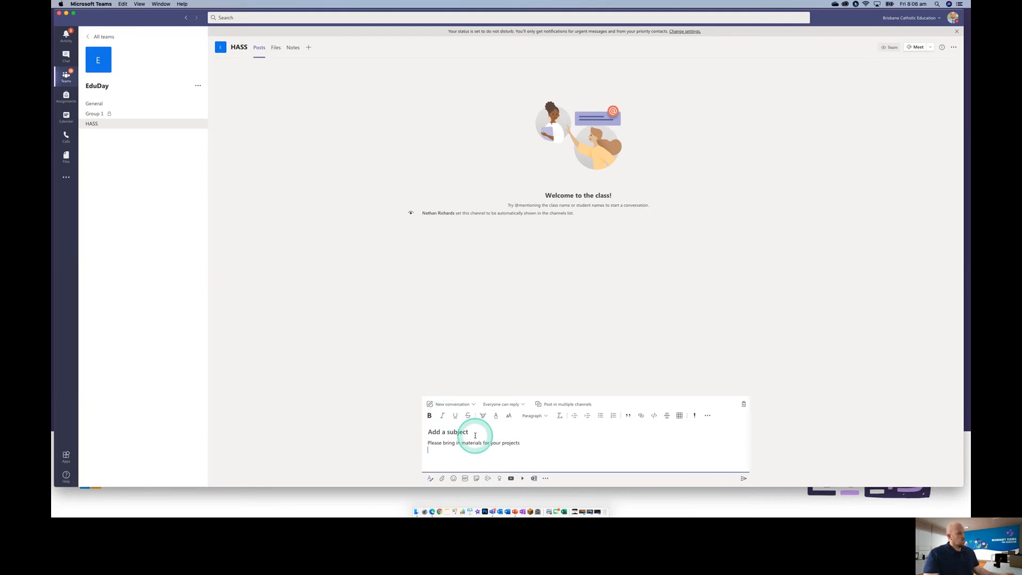
Keep the message as a regular new conversation and send it to the HASS channel
{"action": "left_click", "coordinate": [469, 404]}
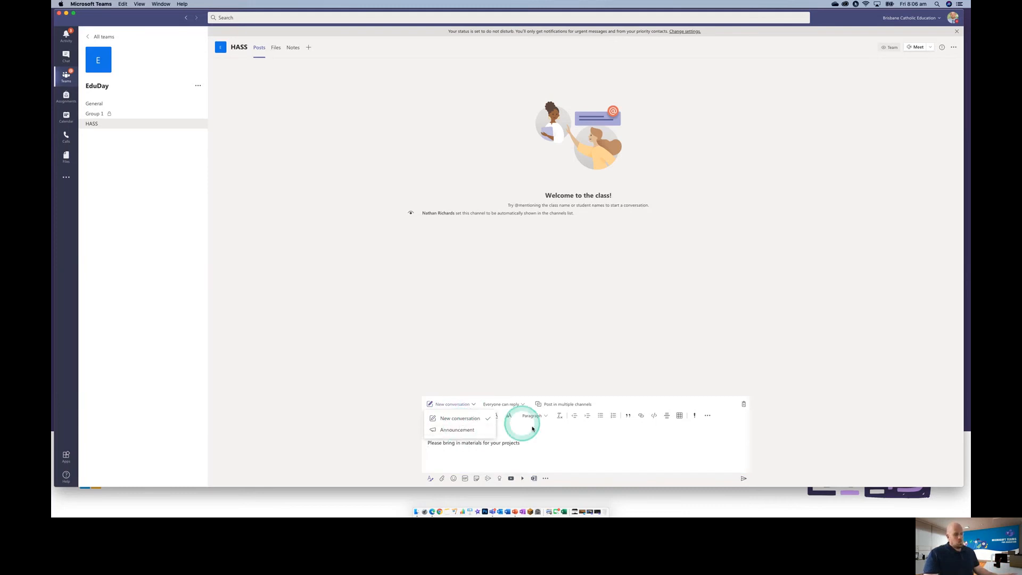
{"action": "left_click", "coordinate": [534, 445]}
{"action": "left_click", "coordinate": [743, 478]}
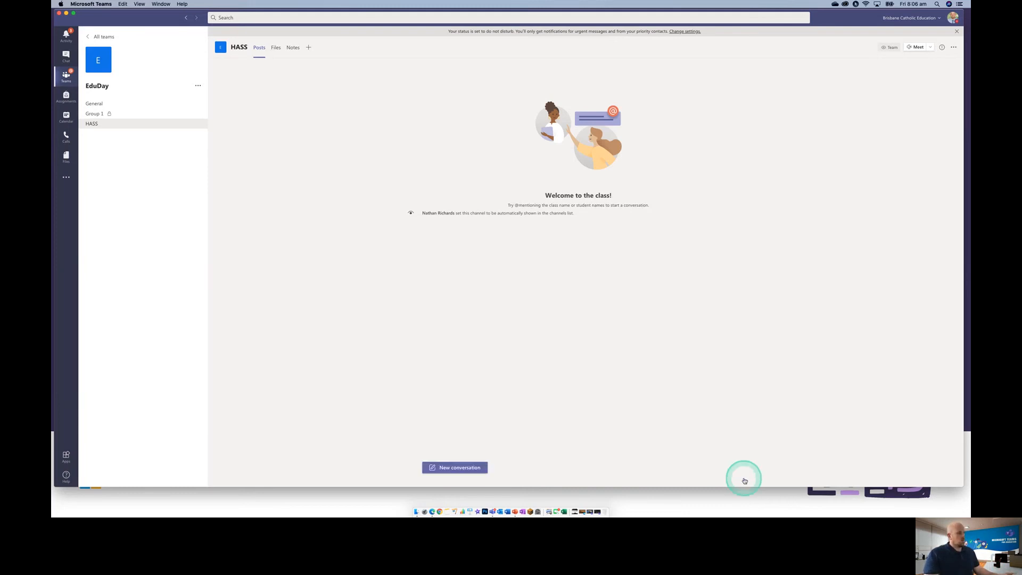
{"action": "left_click", "coordinate": [506, 241]}
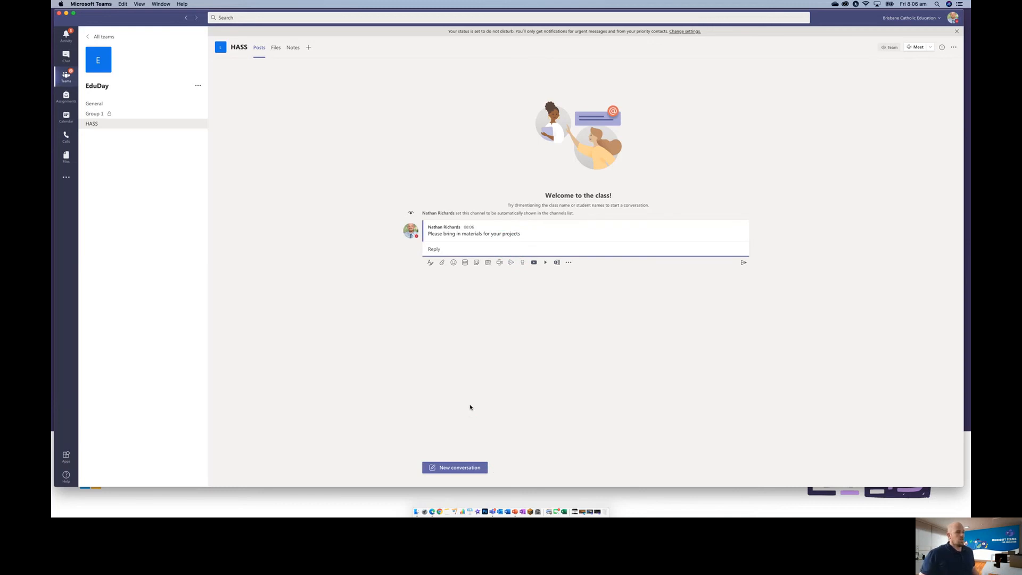
{"action": "left_click", "coordinate": [489, 400]}
{"action": "left_click", "coordinate": [443, 233]}
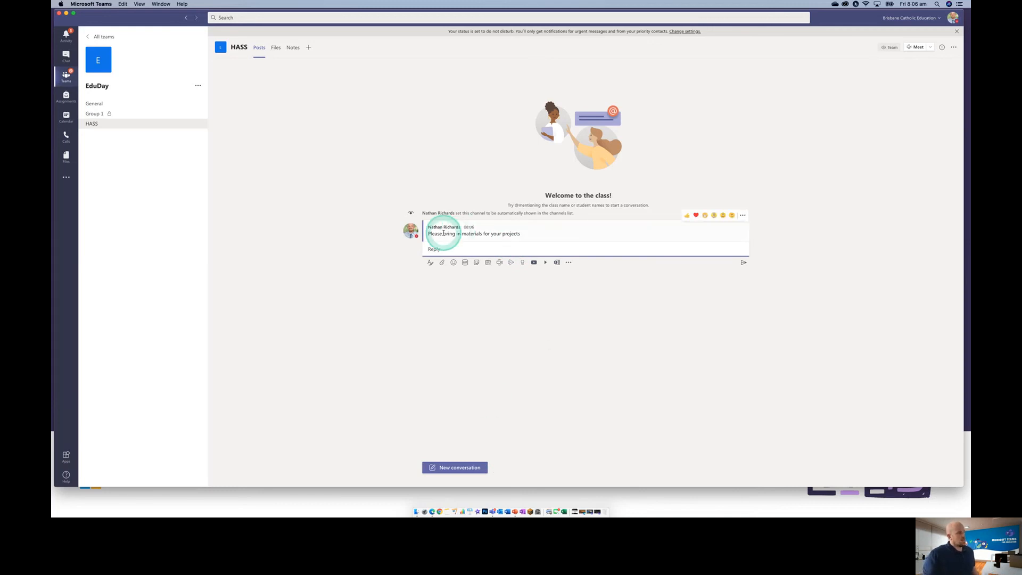
{"action": "left_click", "coordinate": [431, 248]}
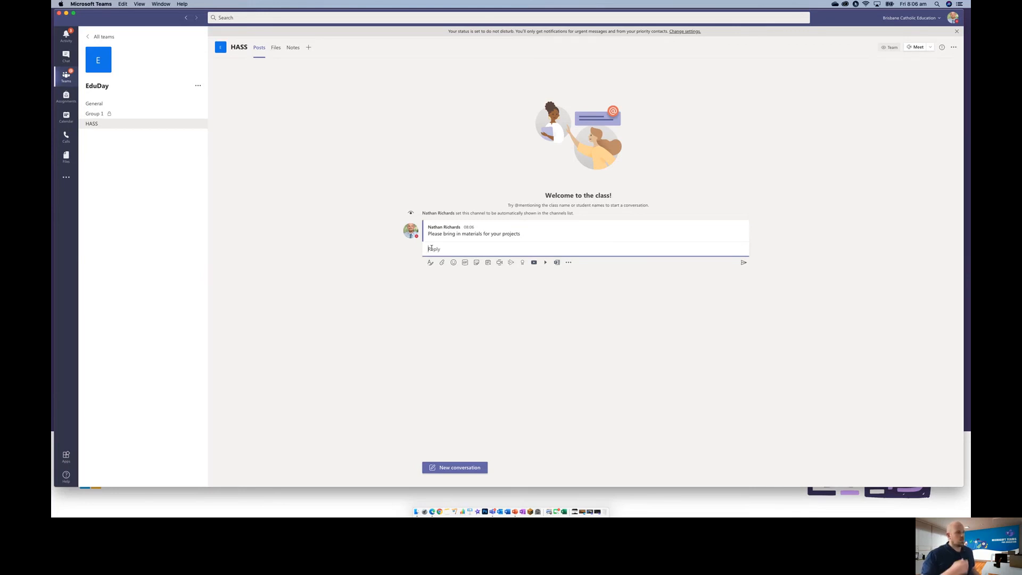
{"action": "left_click", "coordinate": [431, 248]}
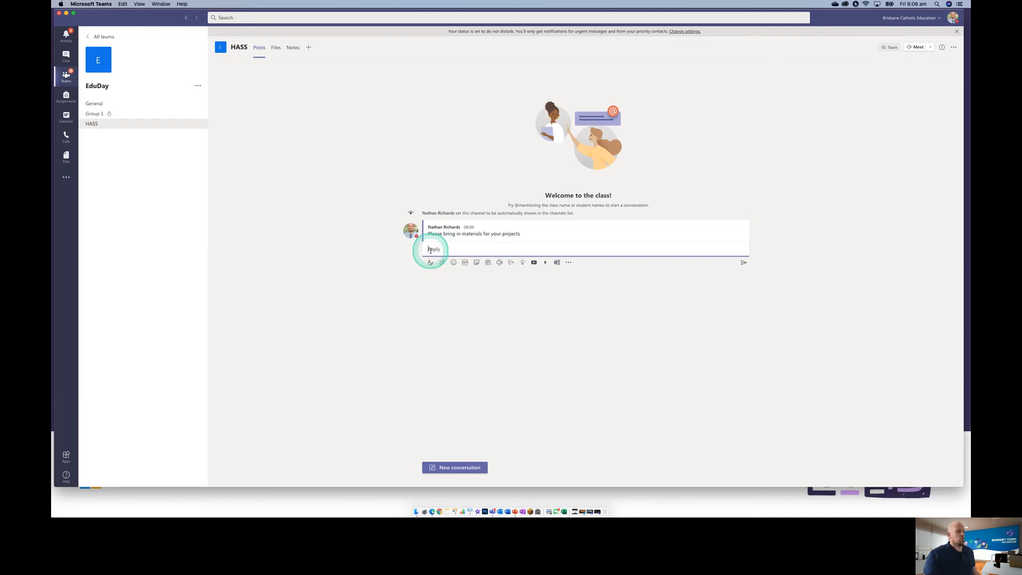
{"action": "left_click", "coordinate": [459, 471]}
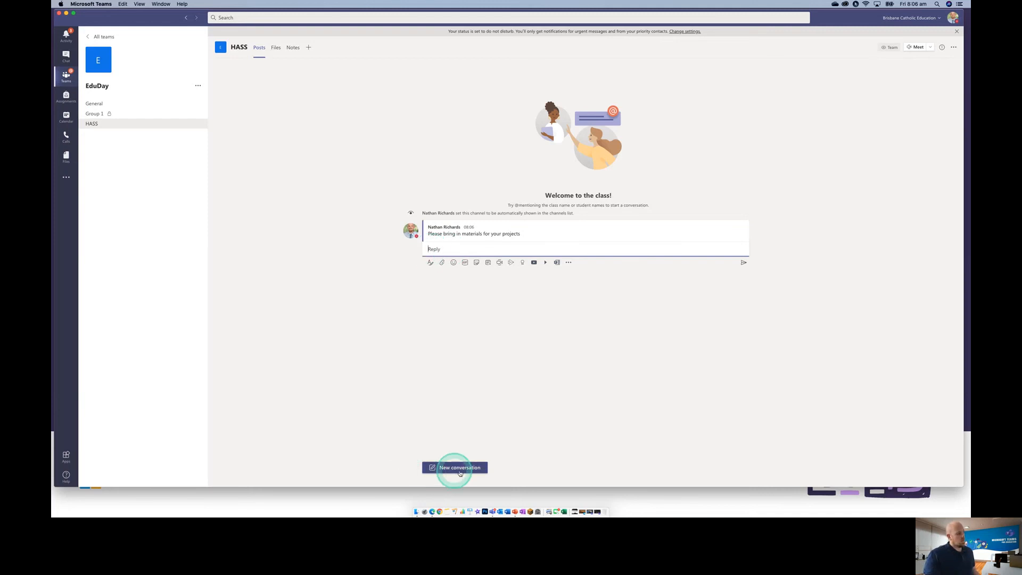
{"action": "left_click", "coordinate": [431, 469]}
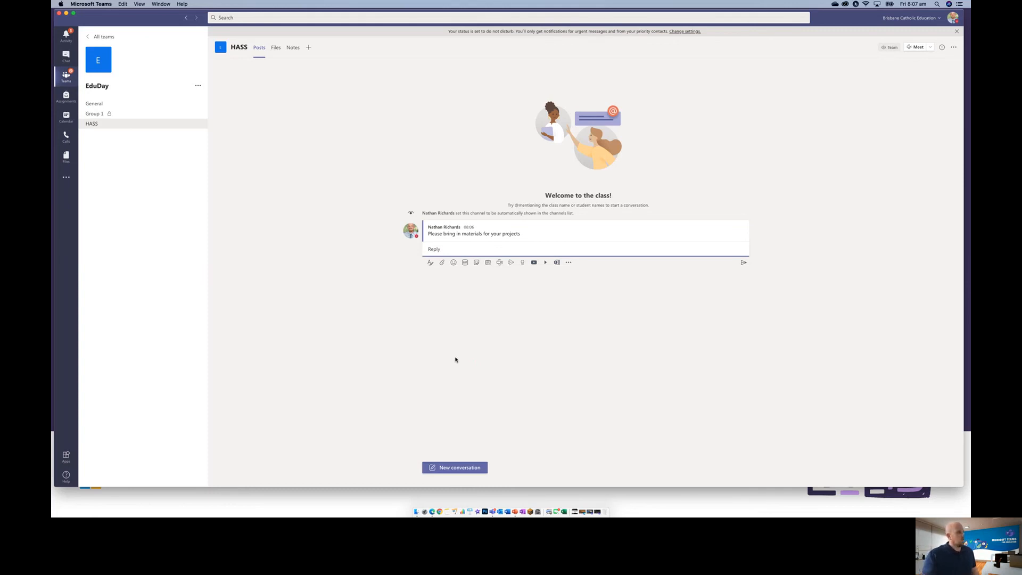
{"action": "left_click", "coordinate": [432, 243]}
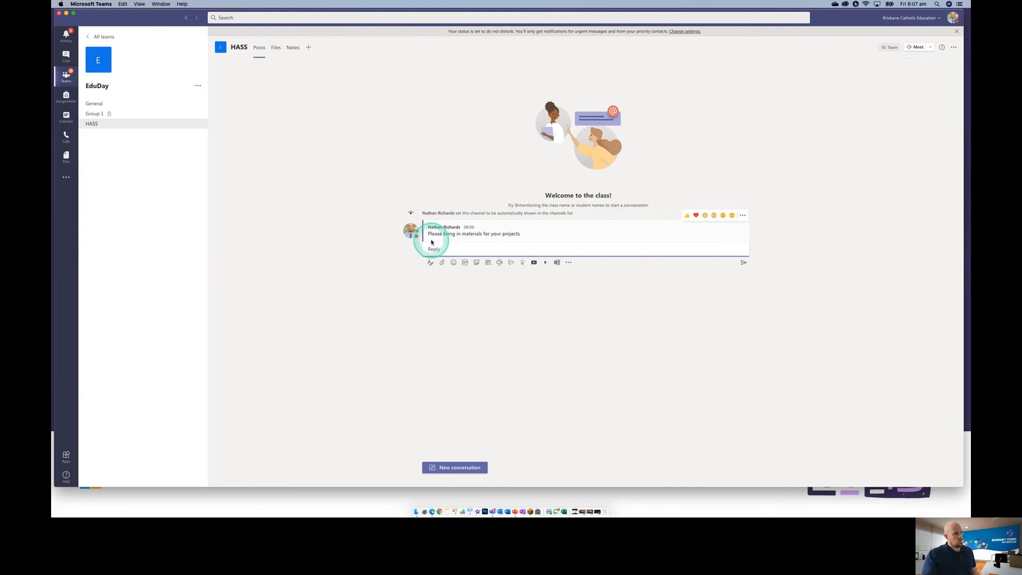
{"action": "left_click", "coordinate": [427, 253]}
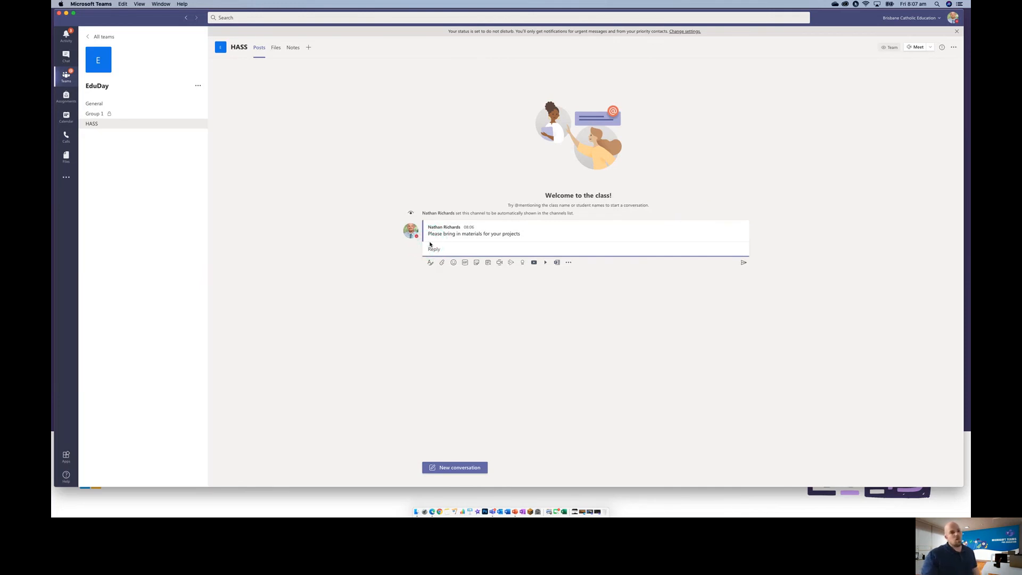
{"action": "left_click", "coordinate": [497, 244]}
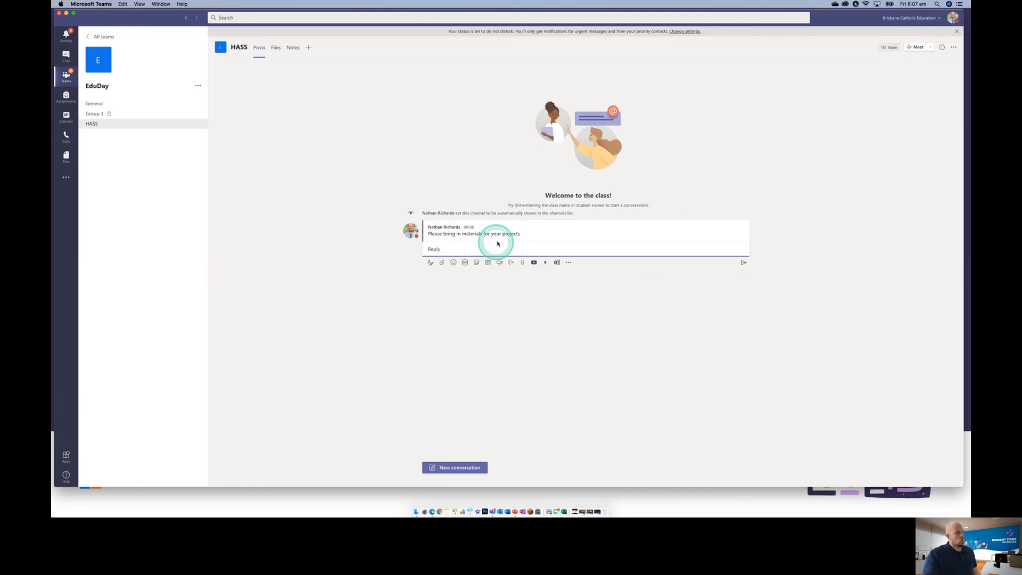
{"action": "left_click", "coordinate": [479, 240]}
{"action": "left_click", "coordinate": [463, 236]}
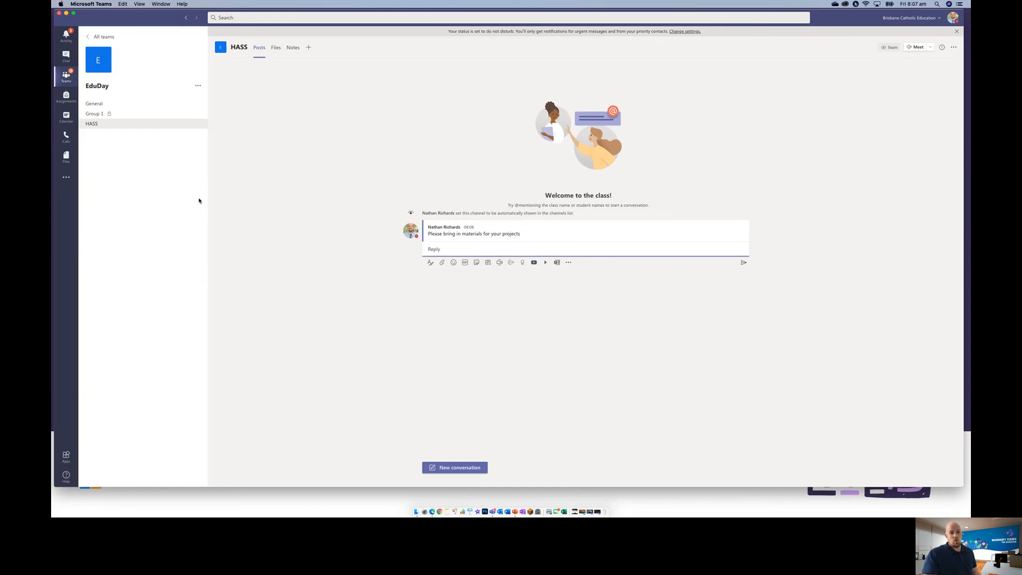
Create a standard channel named "Homework Help" in the EduDay team, accessible to everyone, with no description
{"action": "left_click", "coordinate": [198, 87]}
{"action": "left_click", "coordinate": [213, 113]}
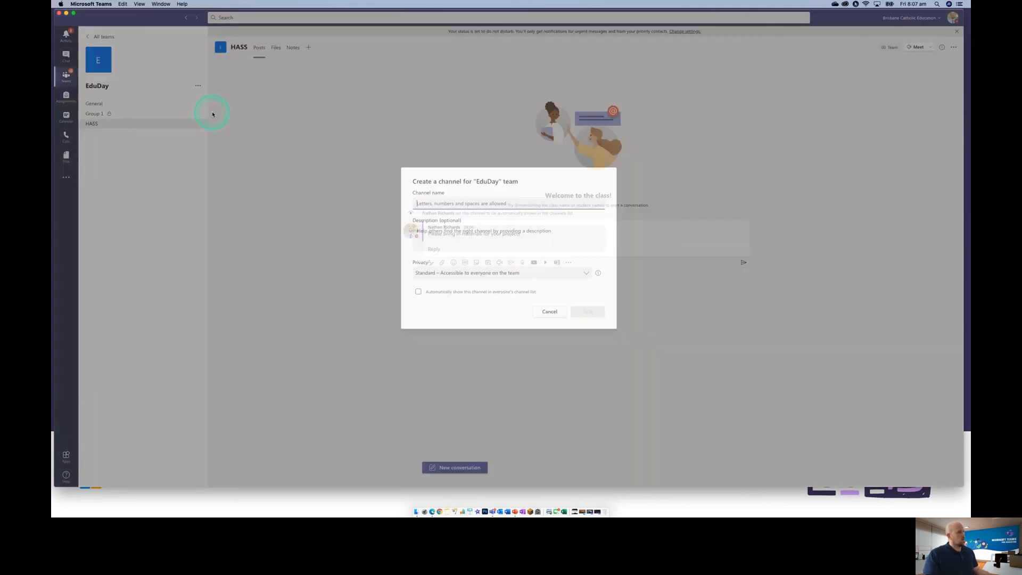
{"action": "left_click", "coordinate": [477, 229]}
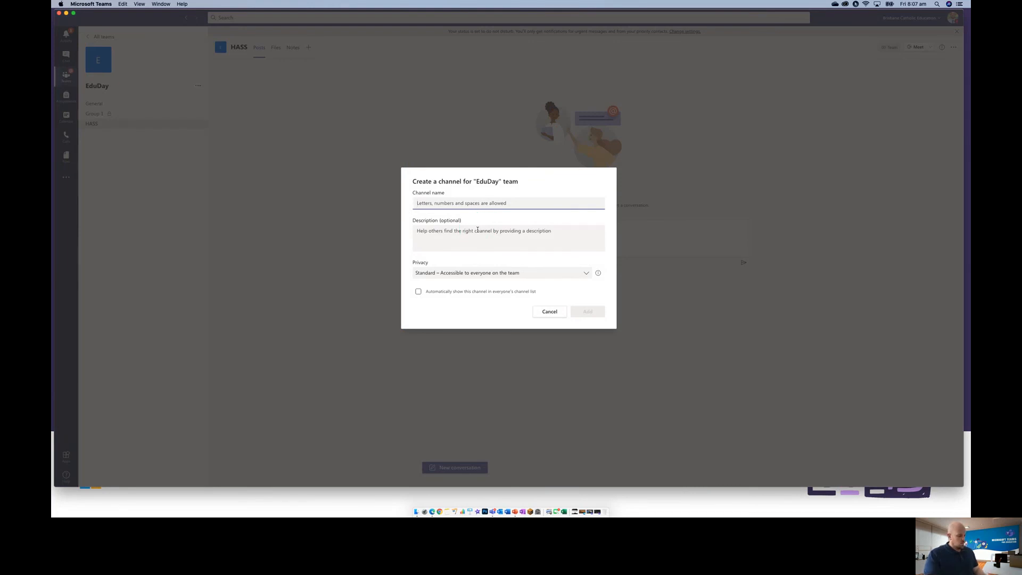
{"action": "type", "text": "Help"}
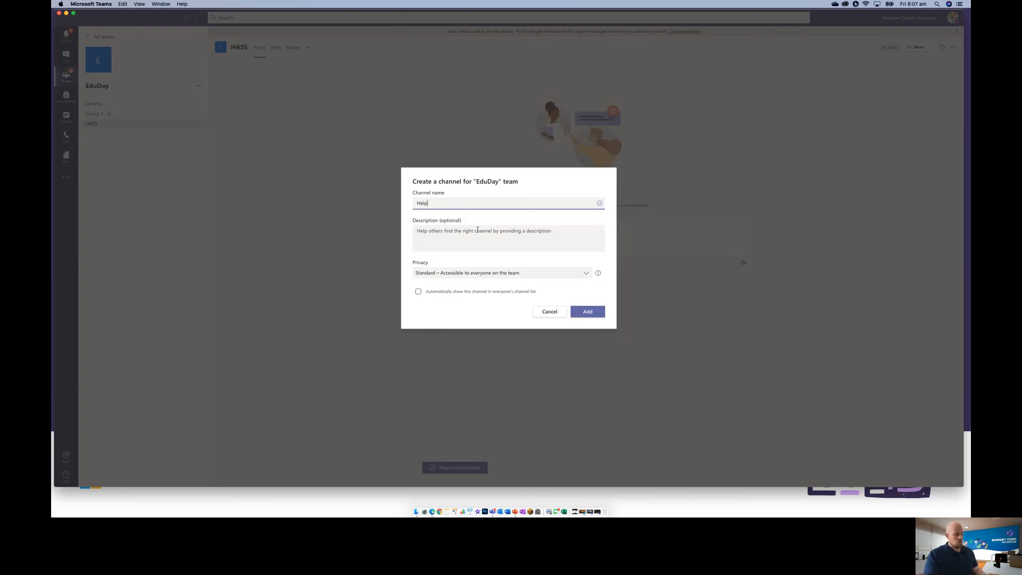
{"action": "key", "text": "BackSpace"}
{"action": "type", "text": "Home"}
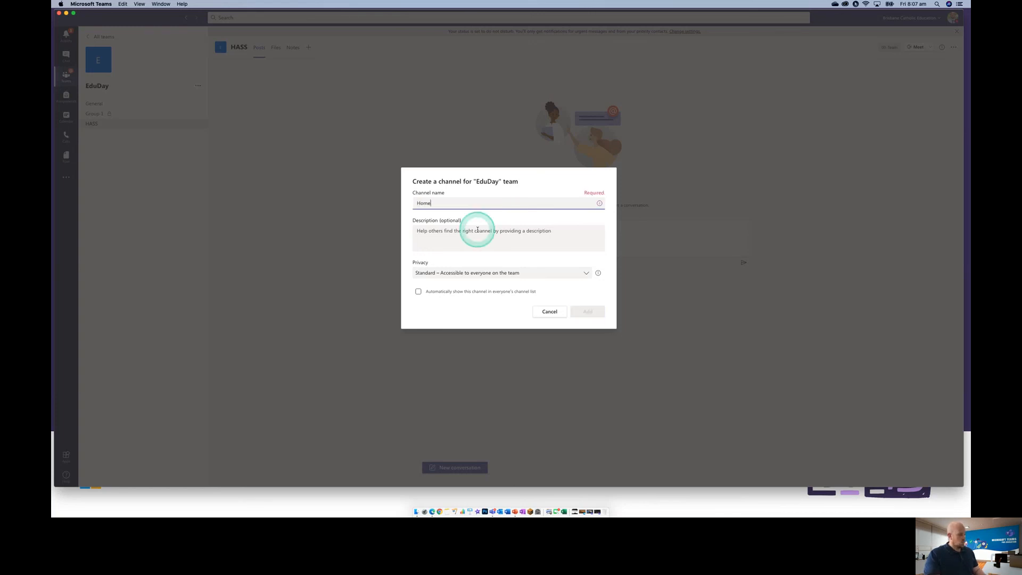
{"action": "type", "text": "work "}
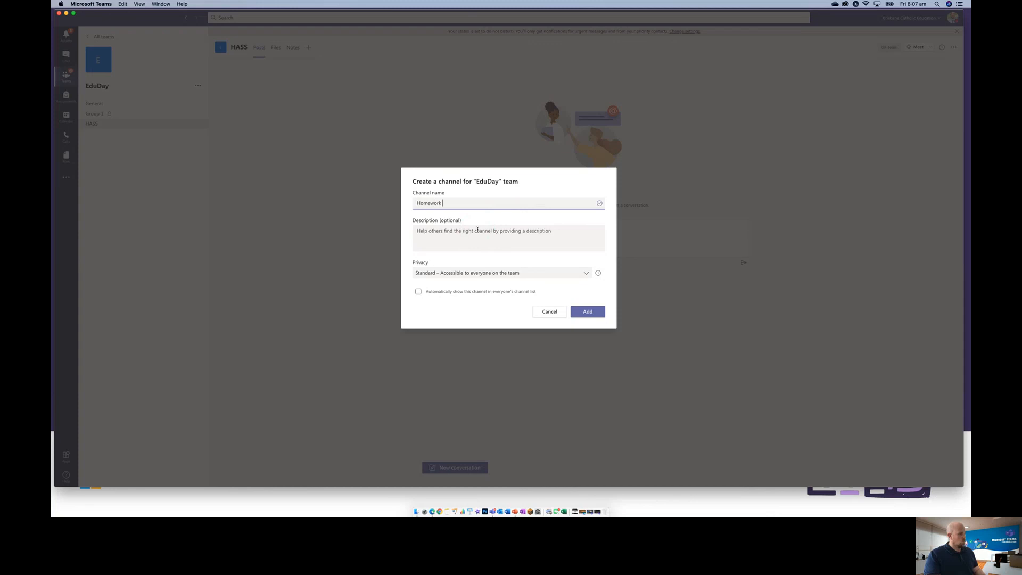
{"action": "type", "text": "H"}
{"action": "left_click", "coordinate": [477, 230]}
{"action": "type", "text": "elp"}
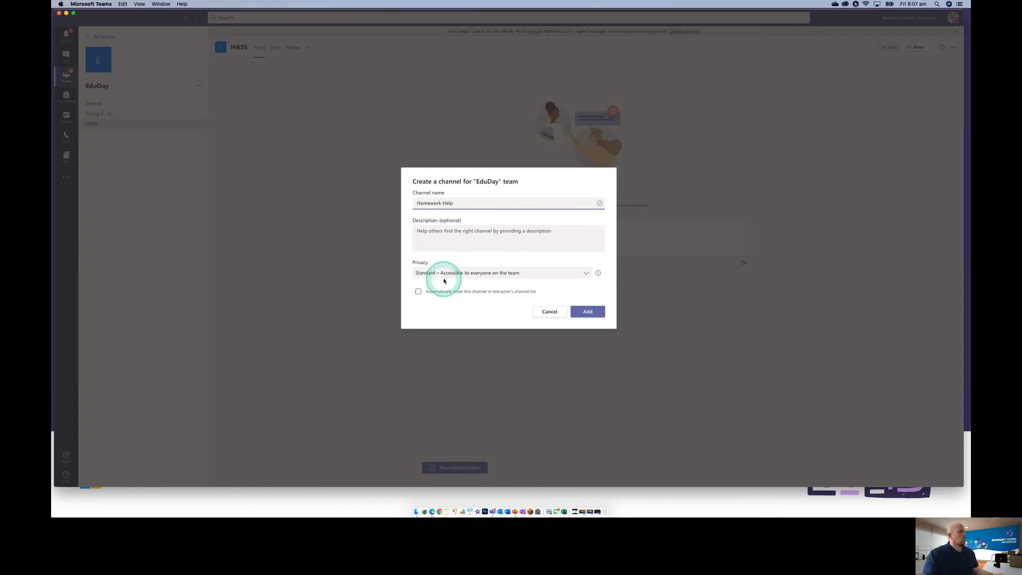
{"action": "left_click", "coordinate": [593, 314]}
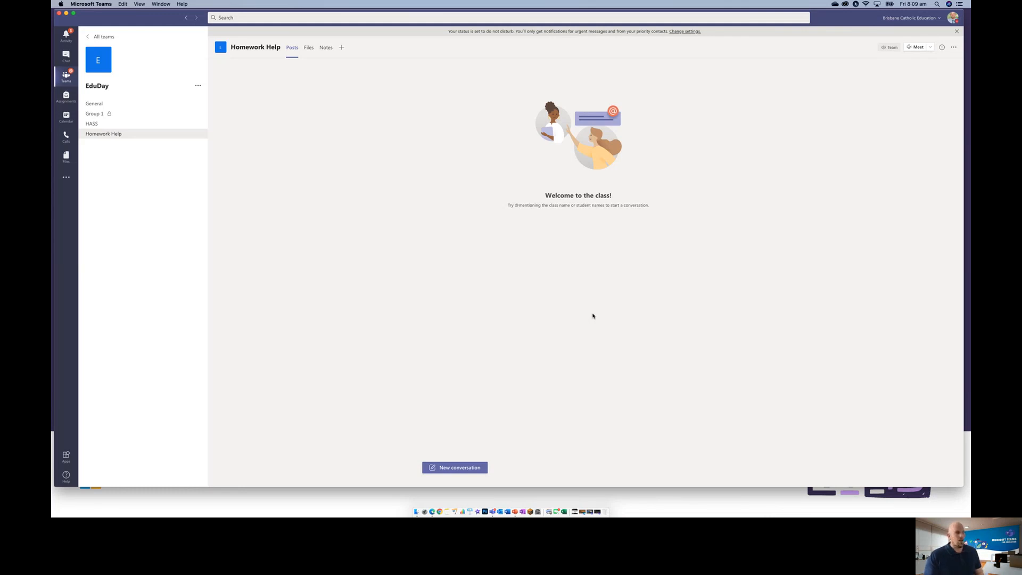
Review the posts in the HASS channel and the "Swimming This Friday" announcement in the General channel
{"action": "left_click", "coordinate": [101, 132]}
{"action": "left_click", "coordinate": [99, 123]}
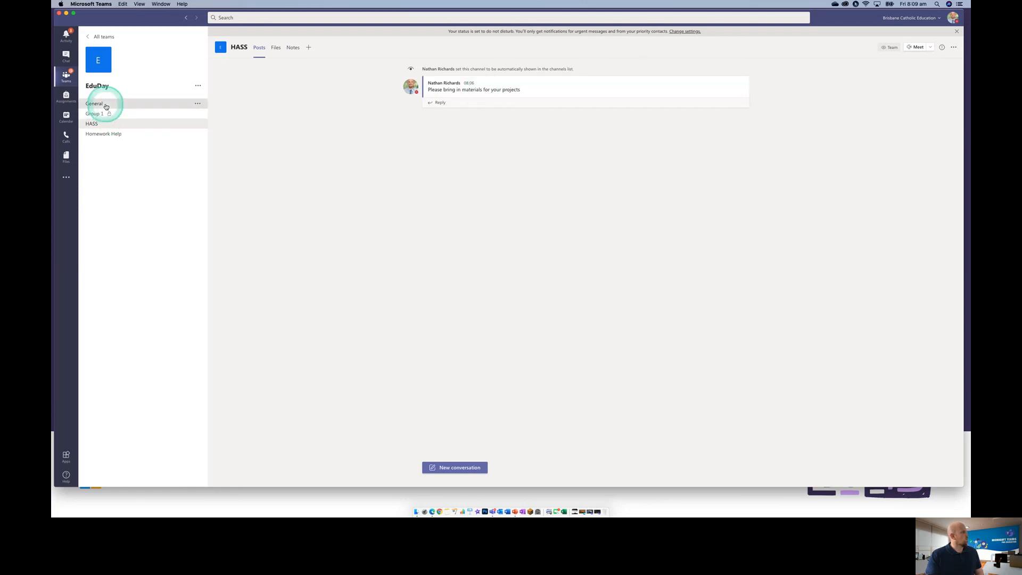
{"action": "left_click", "coordinate": [100, 103]}
{"action": "mouse_move", "coordinate": [726, 262]}
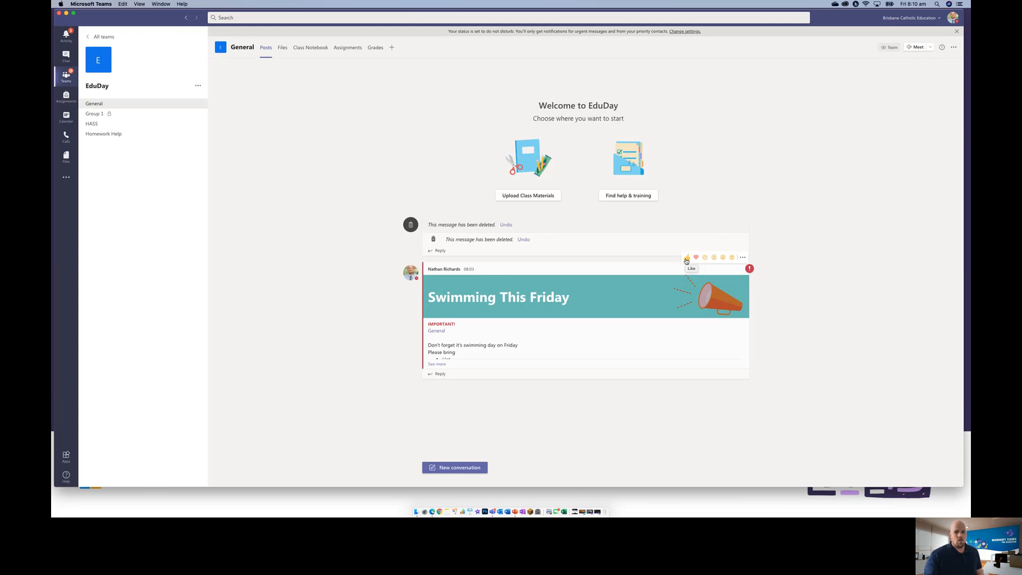
{"action": "left_click", "coordinate": [670, 333]}
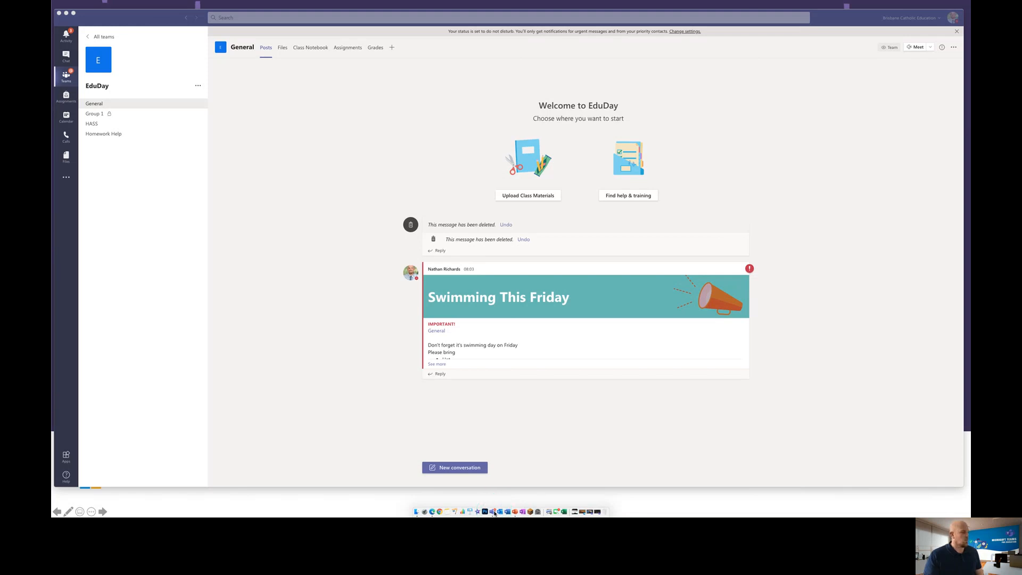
{"action": "left_click", "coordinate": [530, 496]}
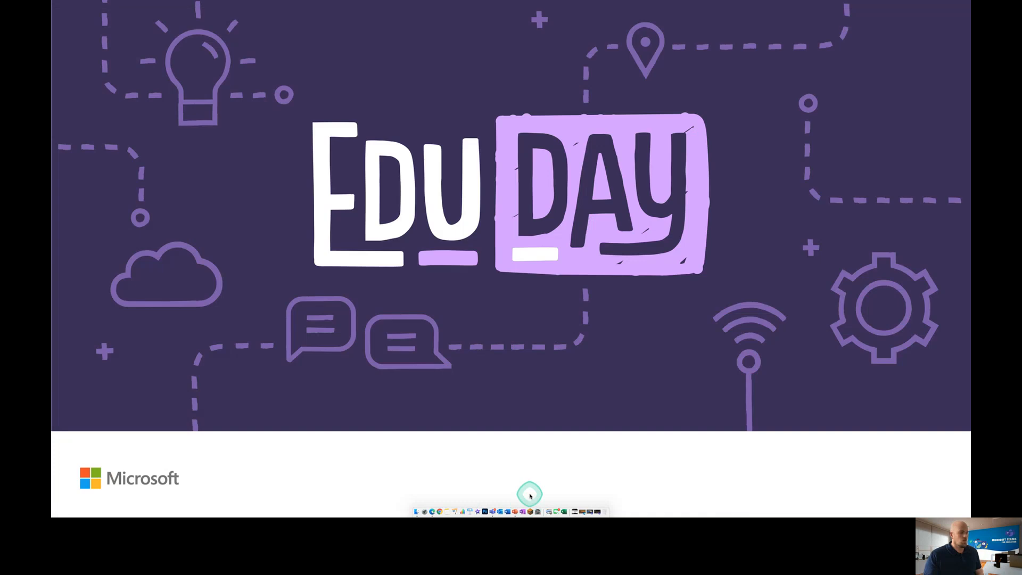
{"action": "left_click", "coordinate": [530, 496]}
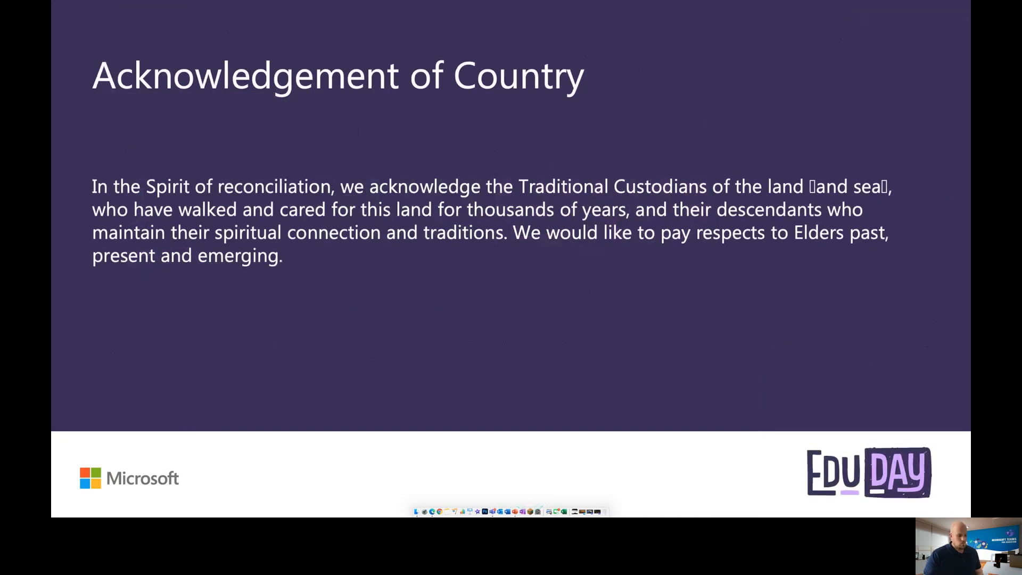
{"action": "key", "text": "Left"}
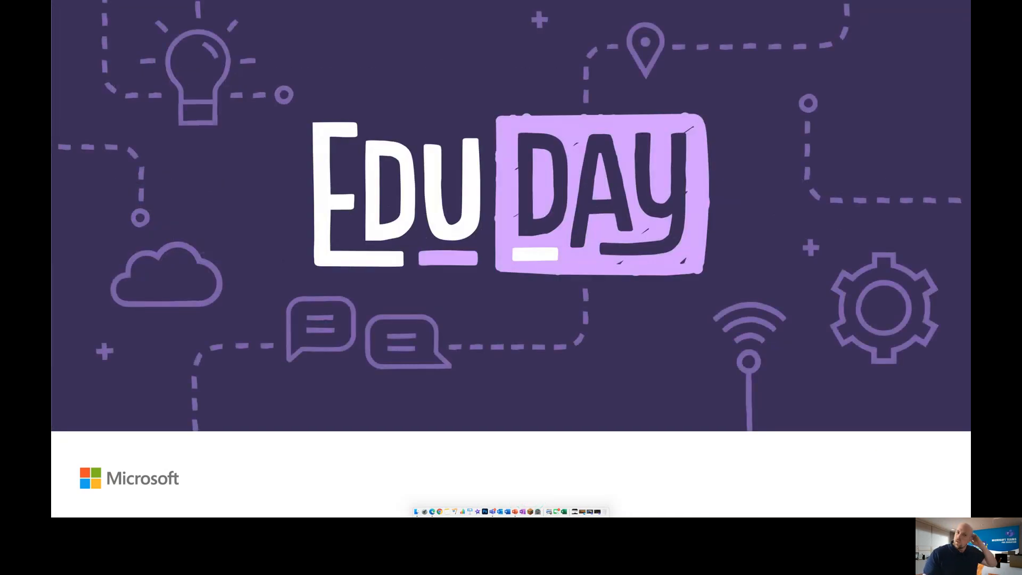